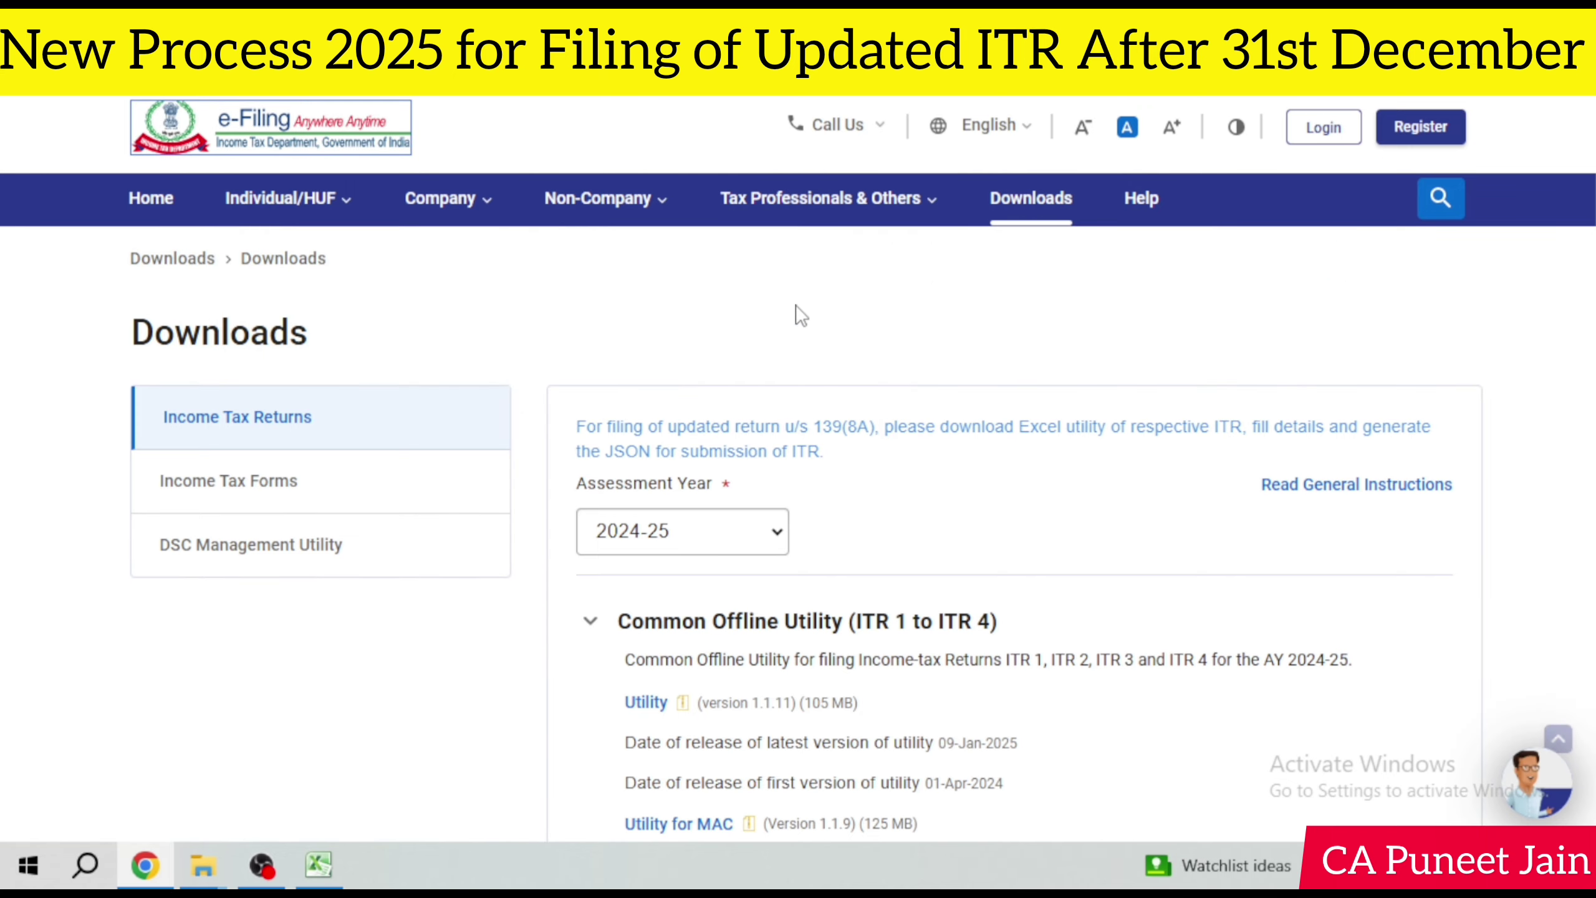
Step: Set the assessment year of the income tax return downloads to 2023-24
scroll(804, 320, down, 3)
scroll(1119, 396, up, 2)
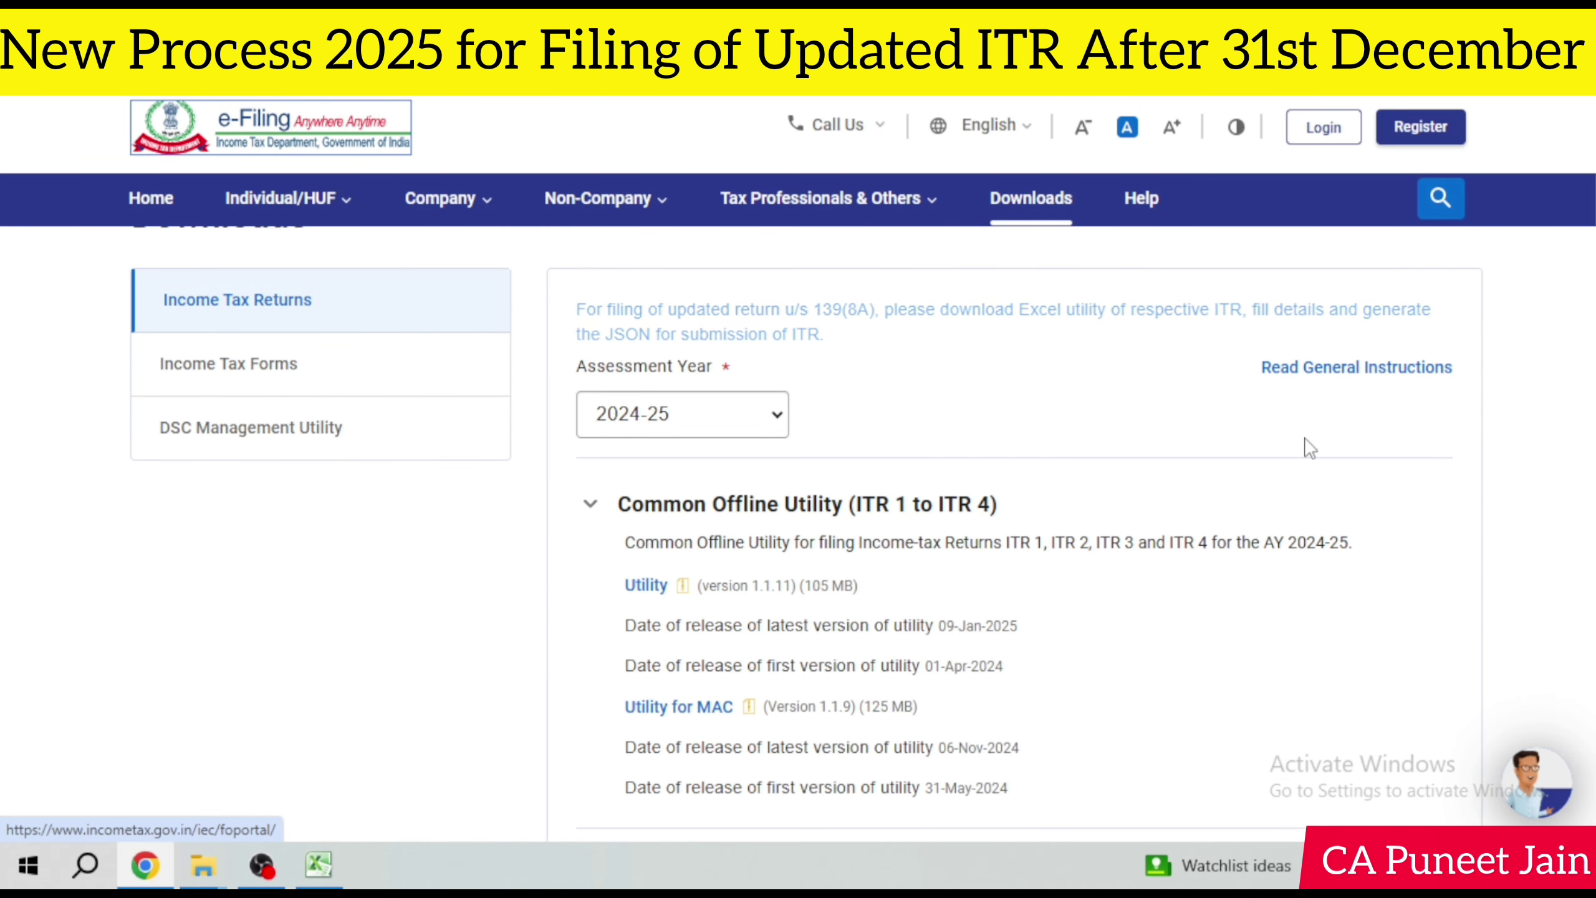
click(662, 420)
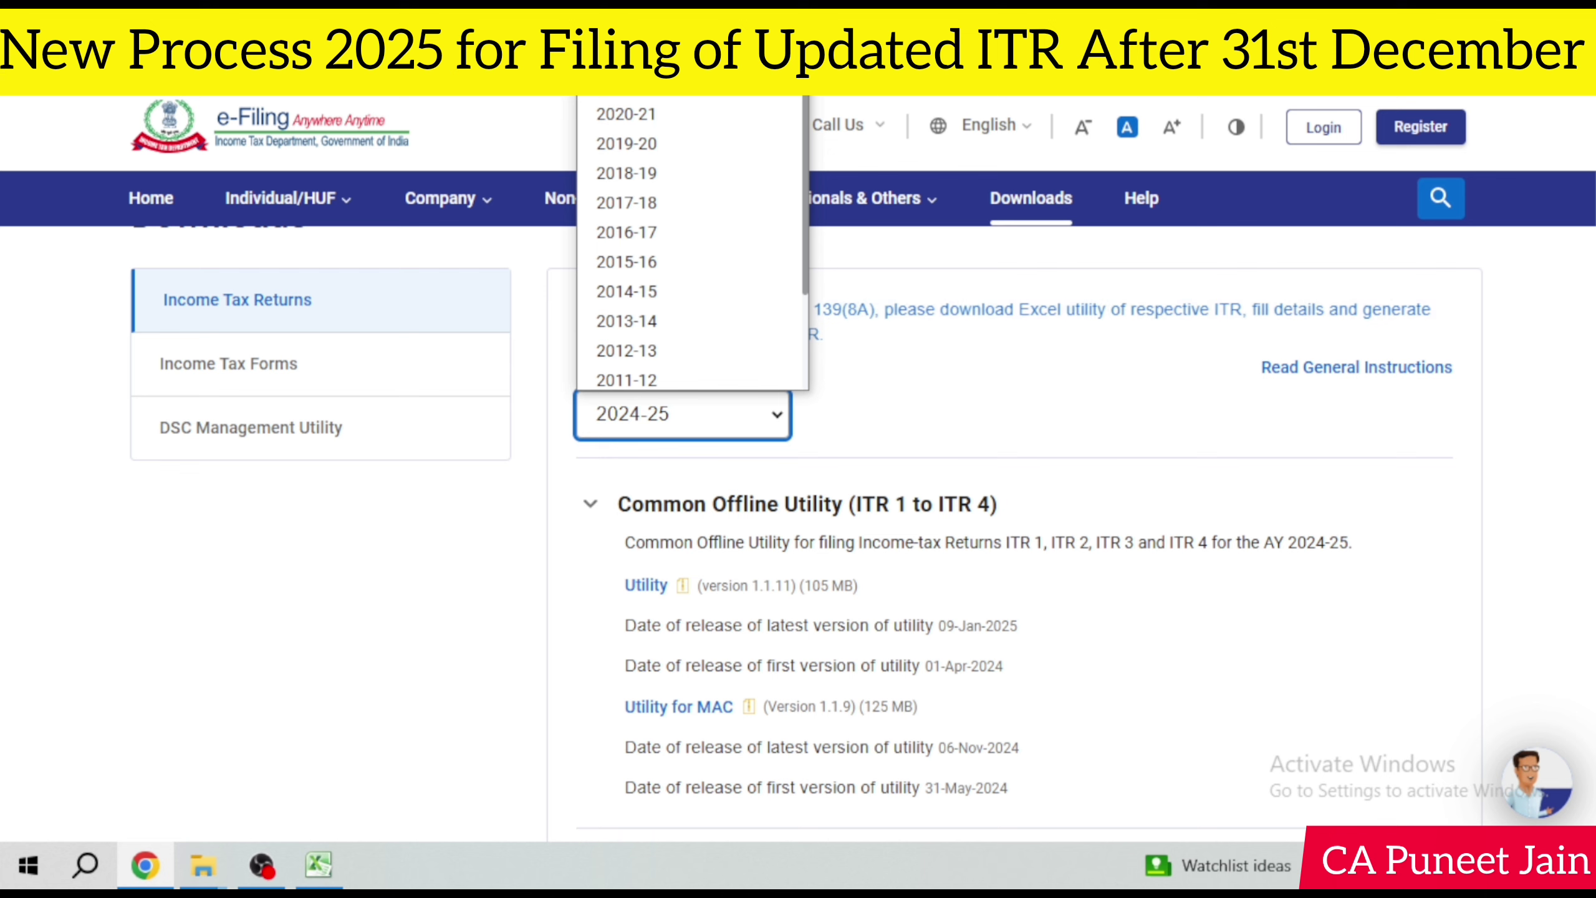
click(1062, 405)
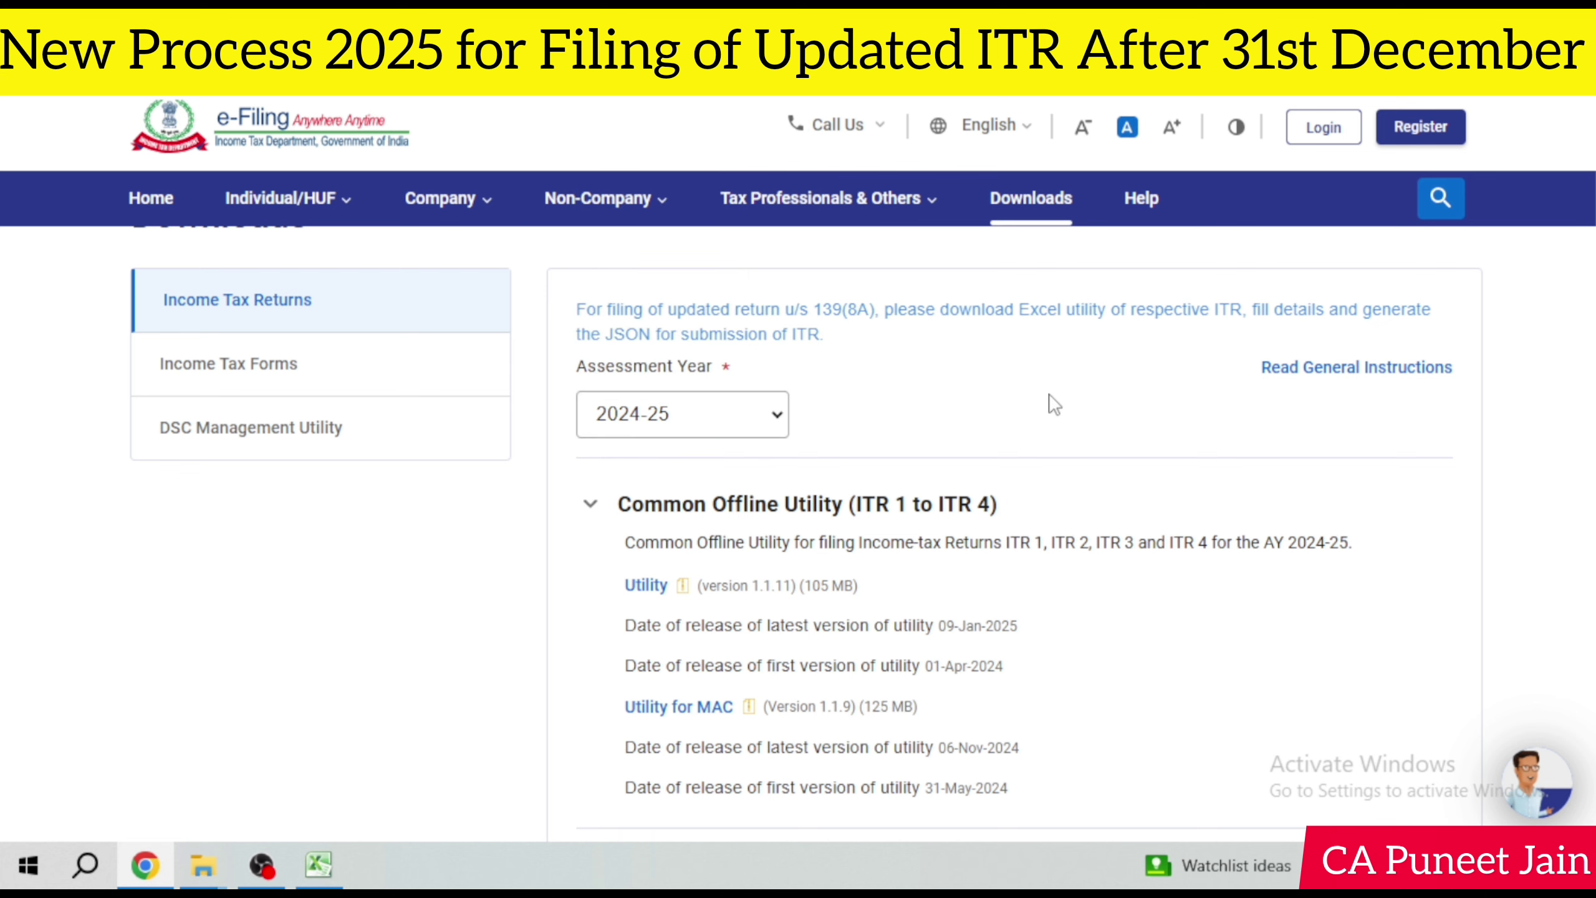
click(690, 430)
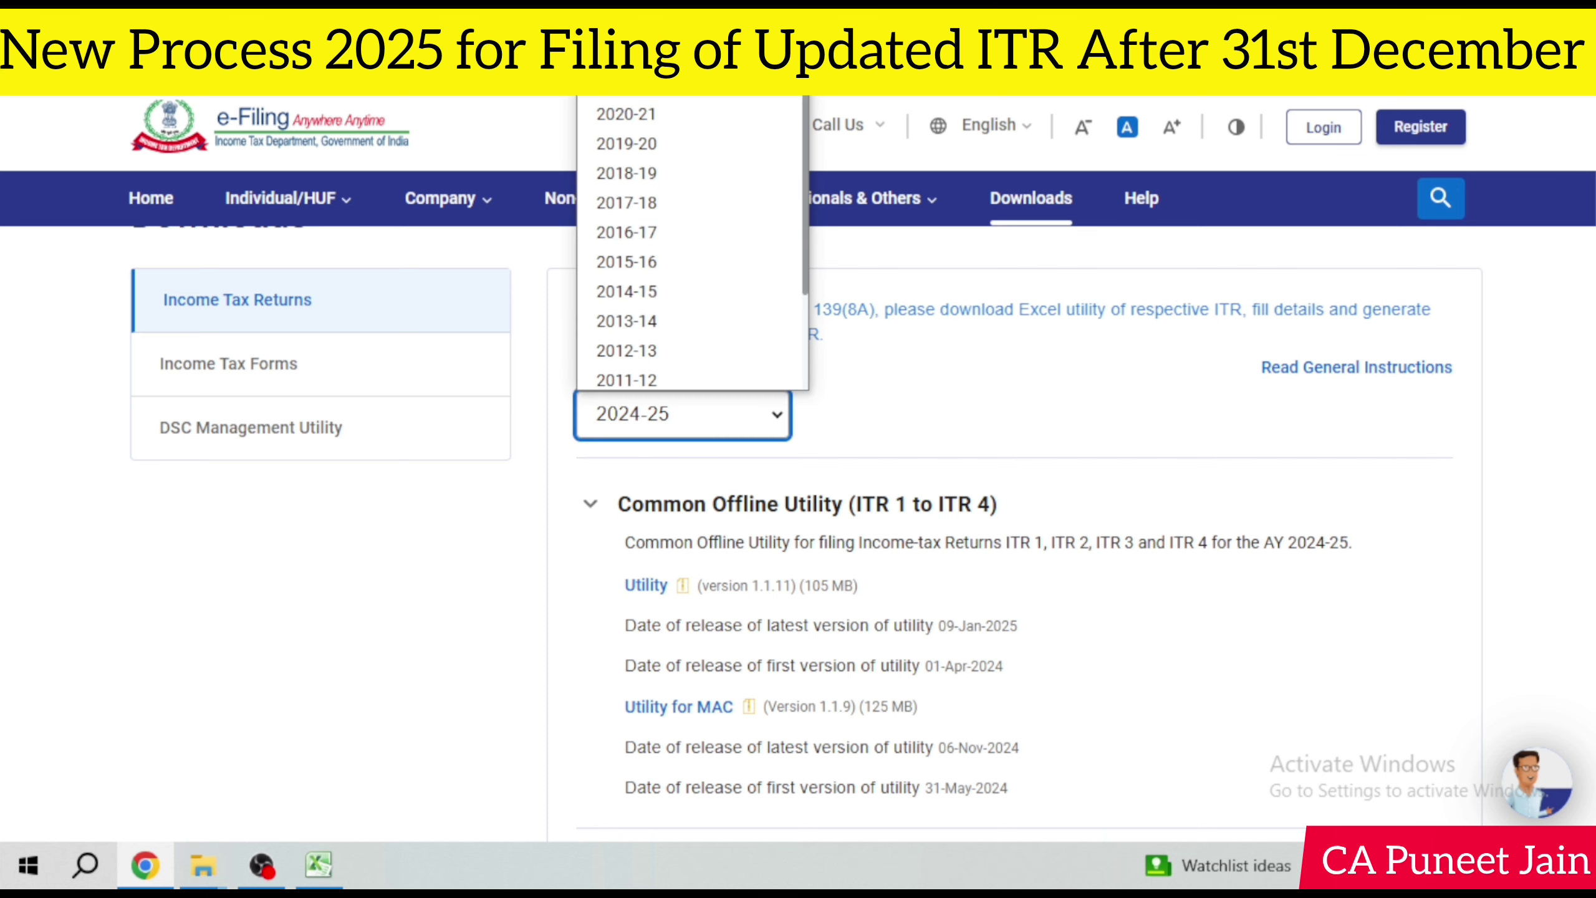
key(Down)
key(Return)
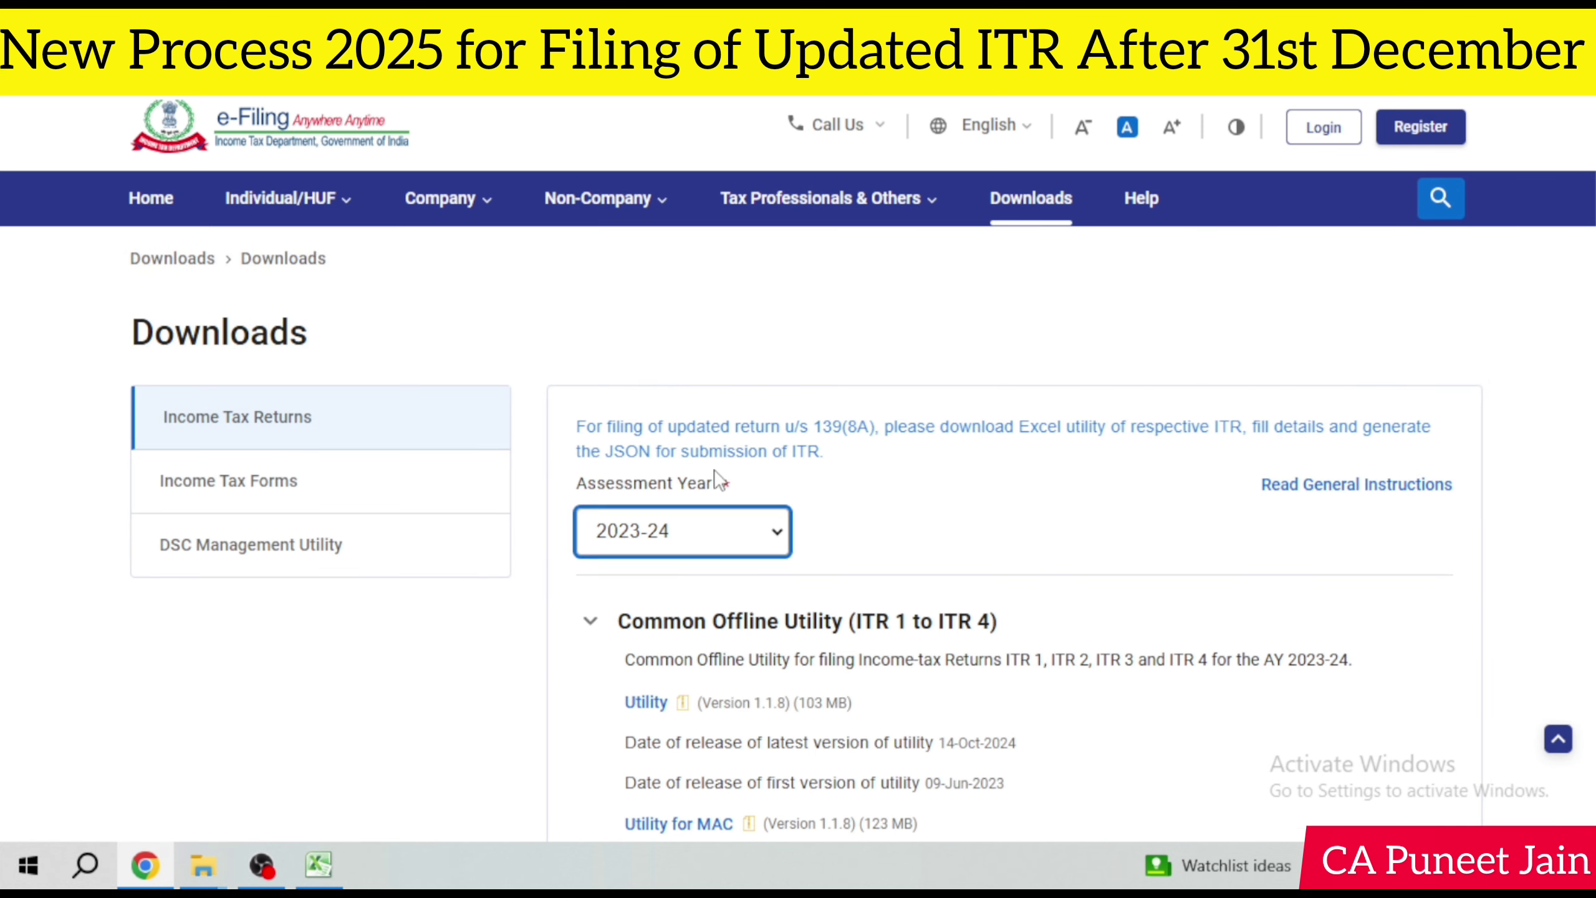
Step: Switch the assessment year to 2022-23 and view the ITR 1 utility details
click(680, 534)
key(Down)
key(Return)
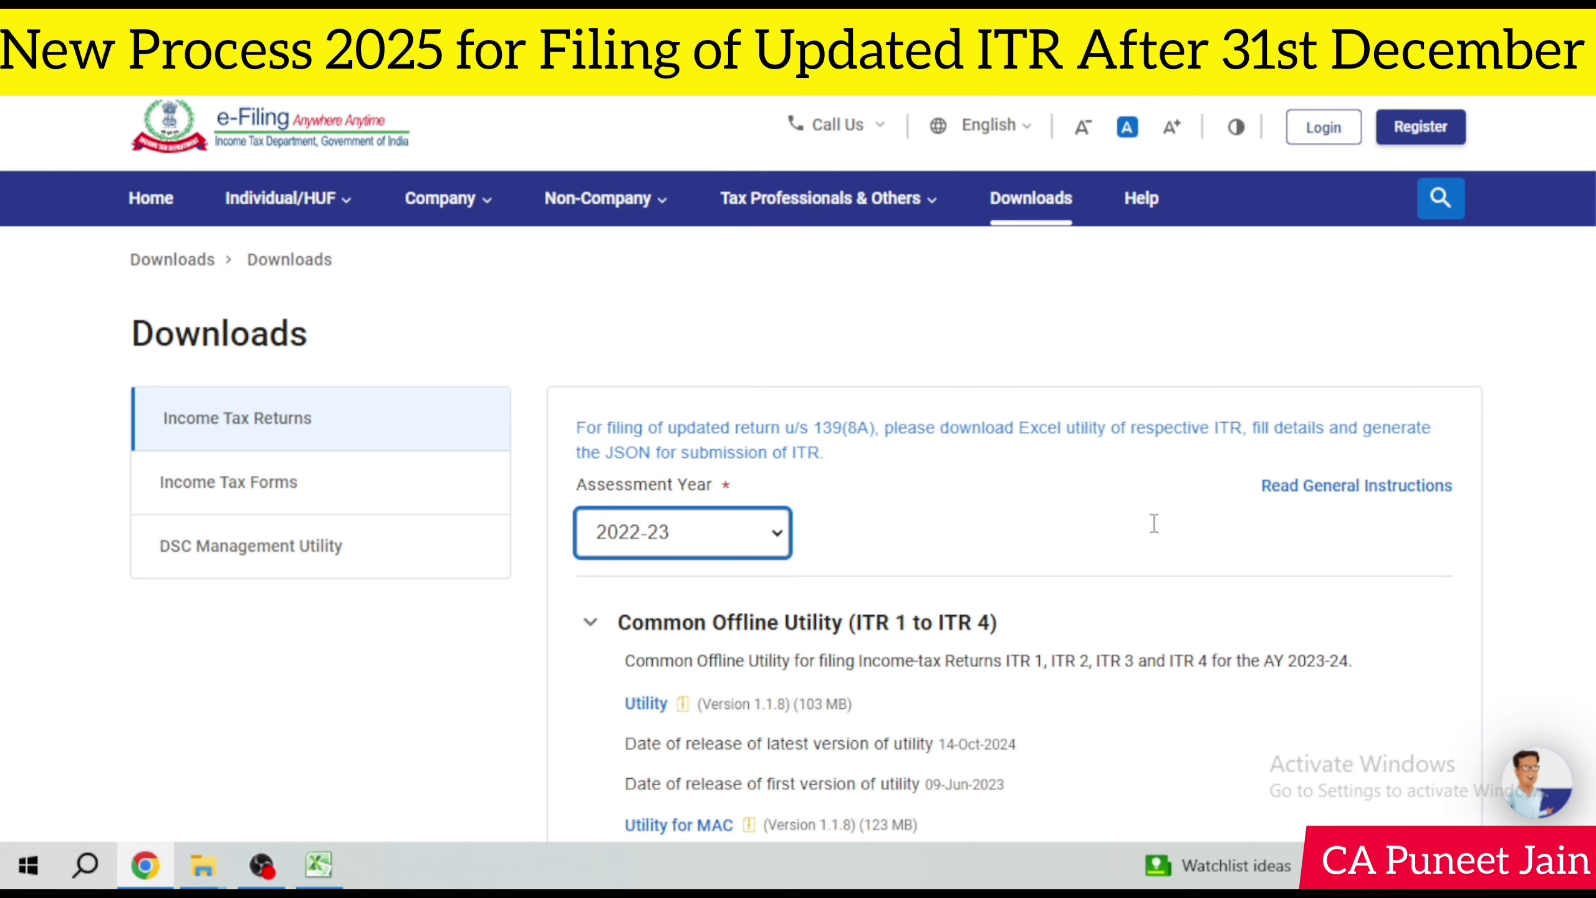
scroll(957, 528, down, 3)
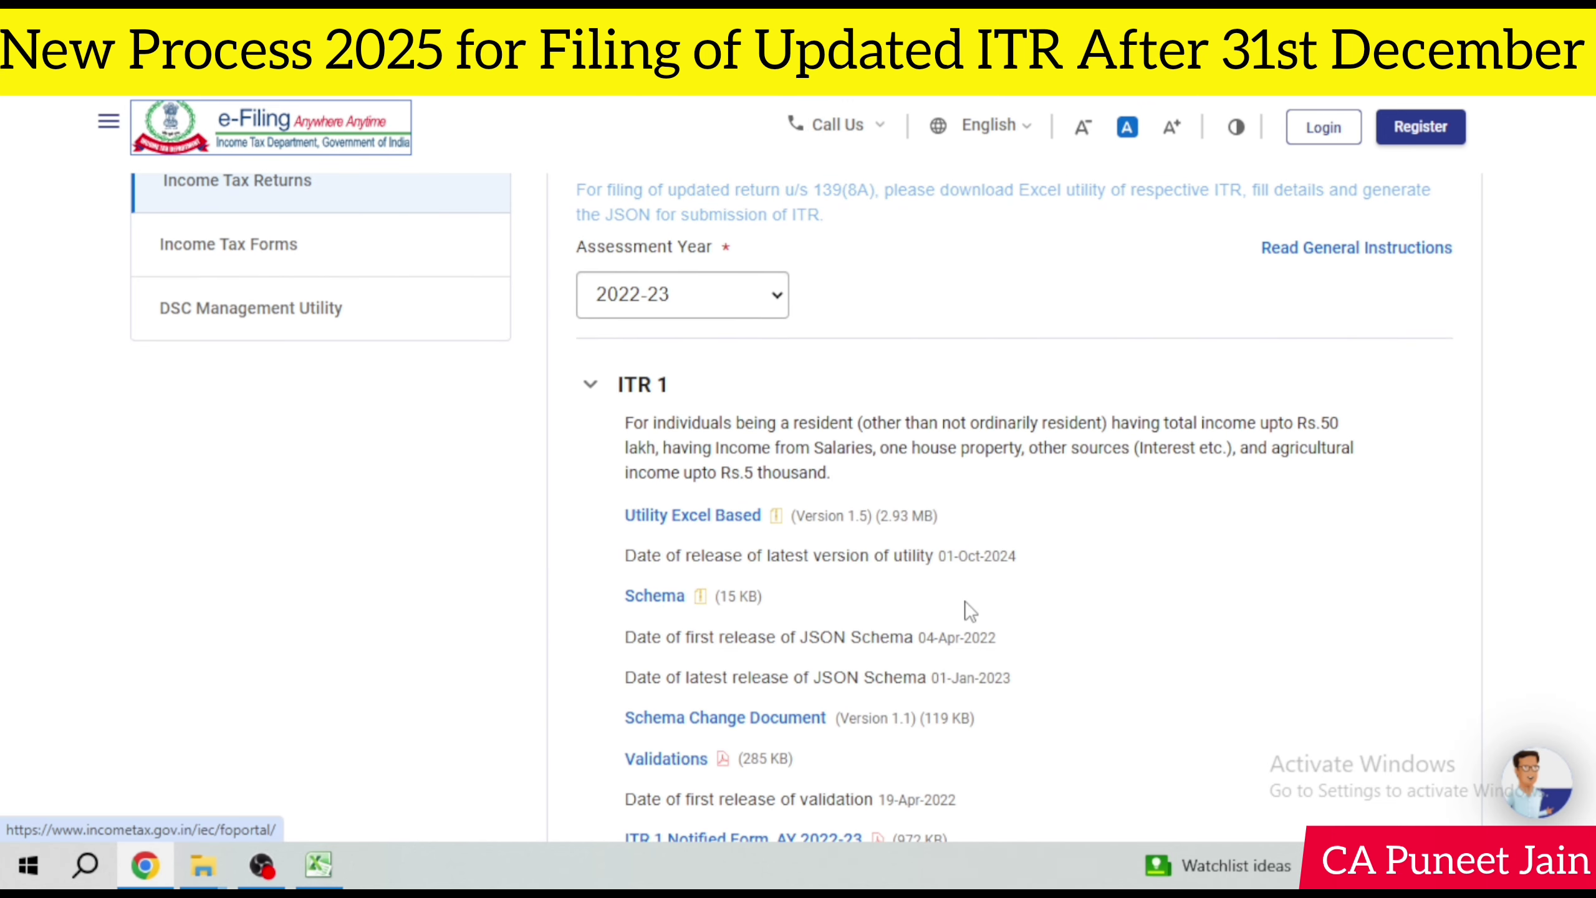
Step: Change the assessment year back to 2023-24 and look over the common offline utility and ITR list
click(747, 293)
click(697, 371)
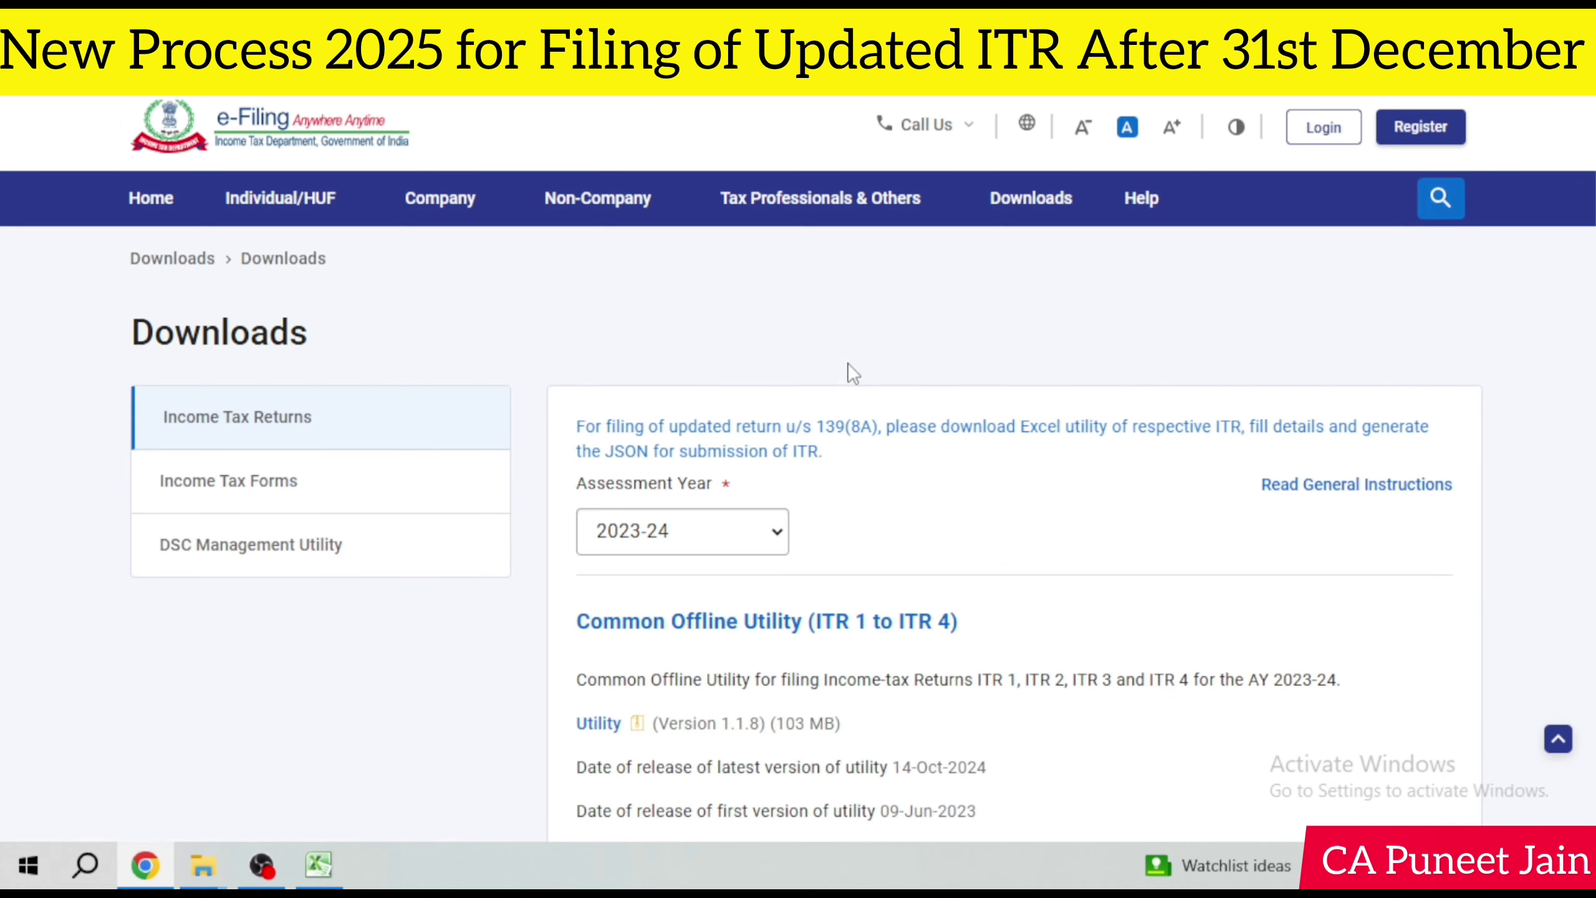
scroll(917, 547, down, 2)
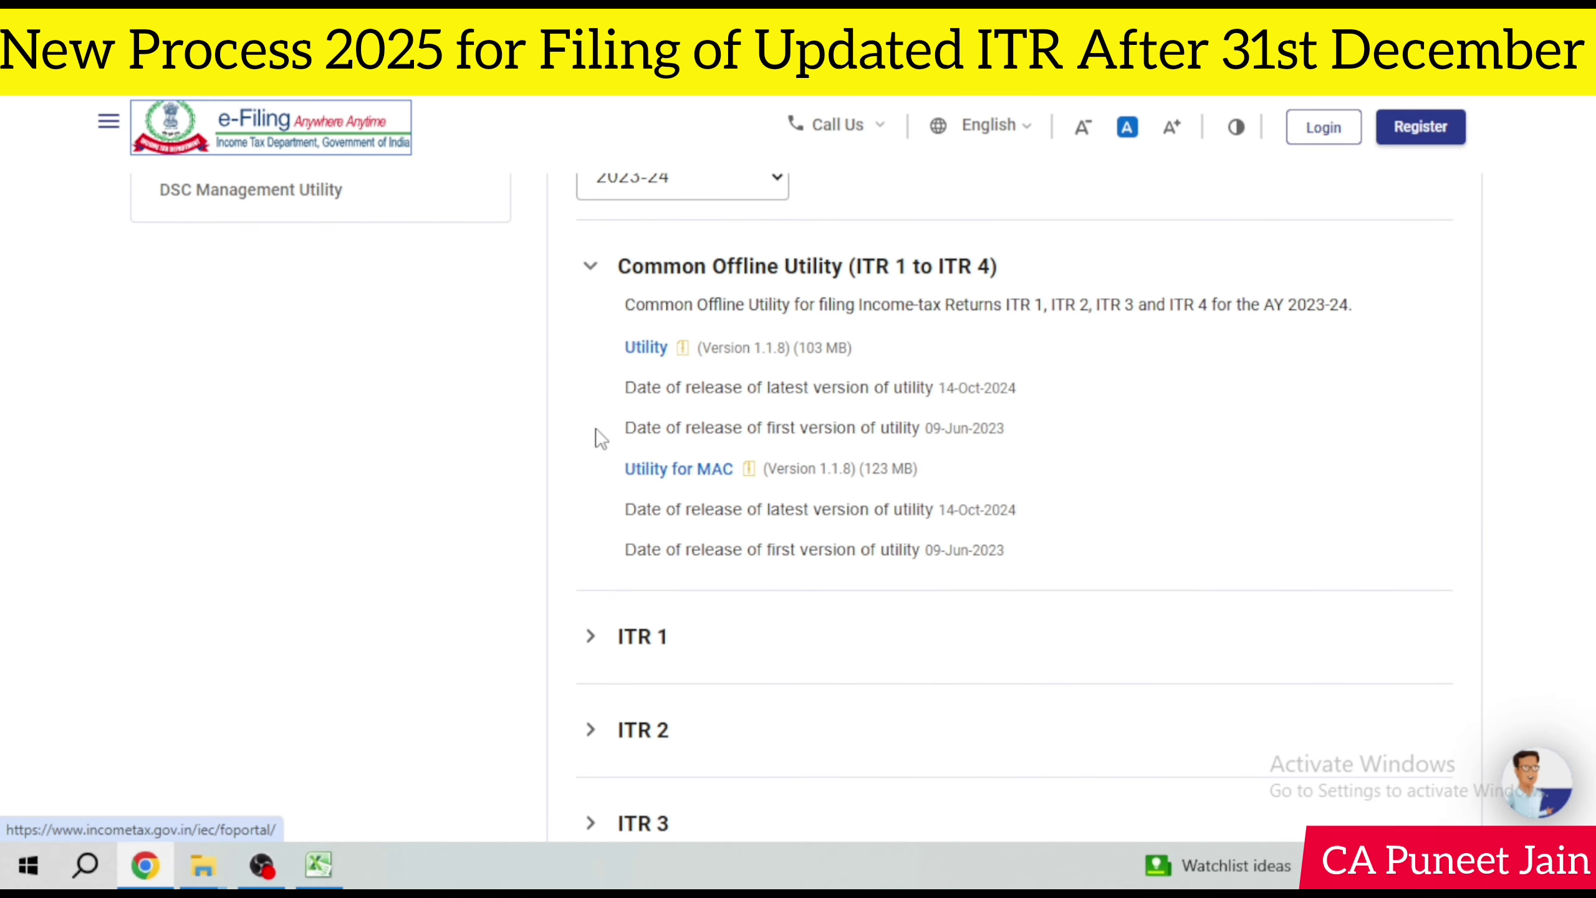
scroll(1013, 481, up, 2)
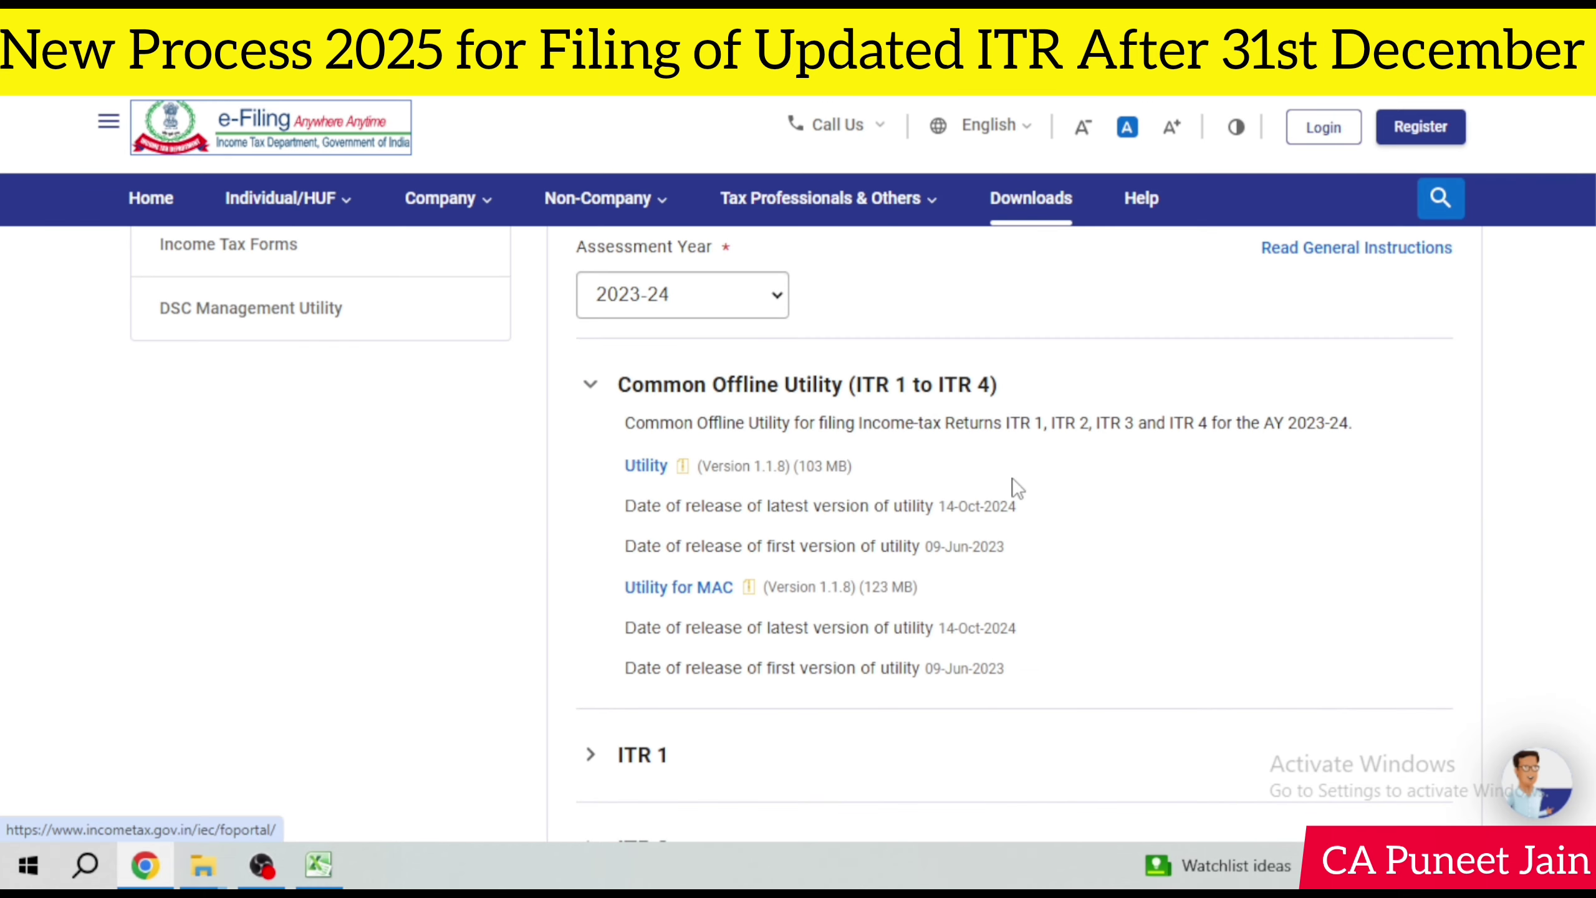
scroll(993, 428, down, 2)
scroll(628, 339, up, 4)
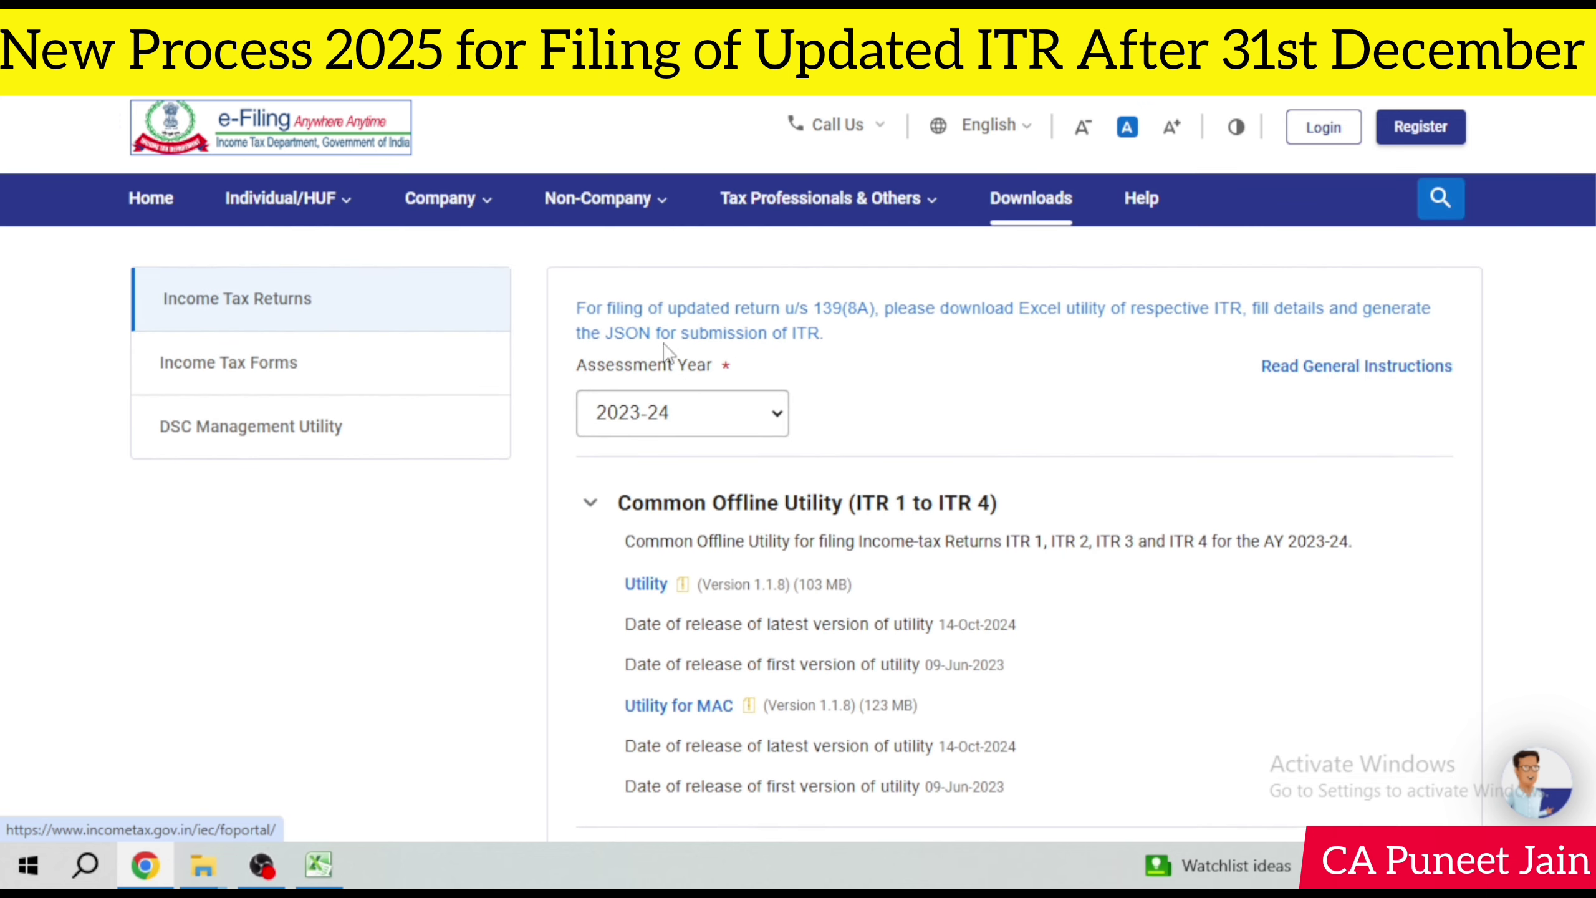
Step: Set the assessment year to 2024-25 for the return utilities
click(717, 415)
click(685, 7)
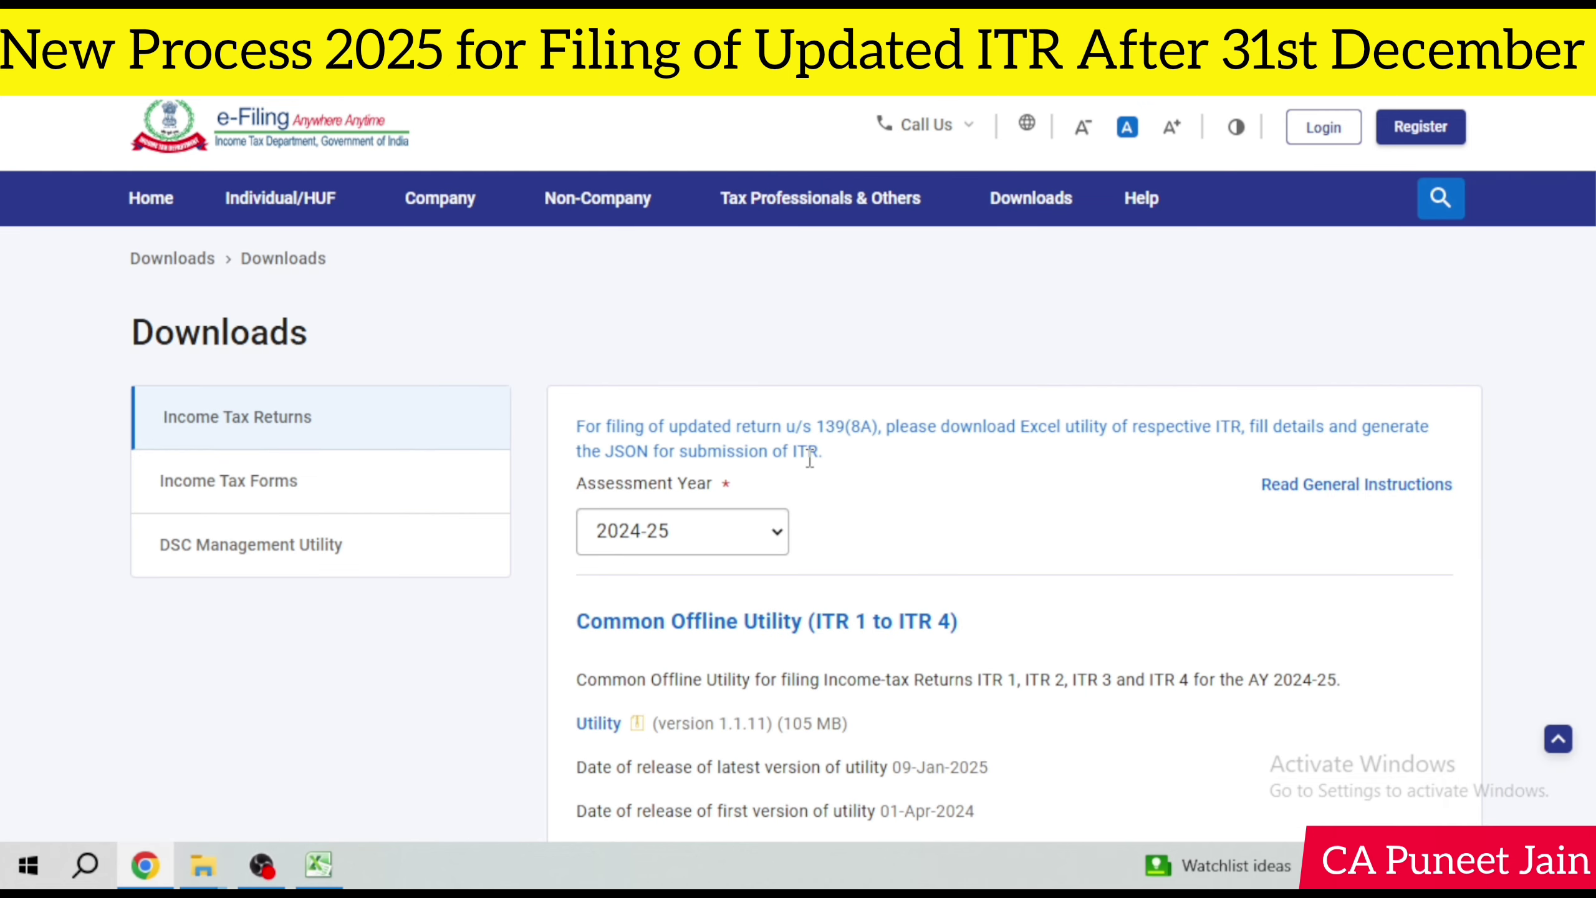
scroll(811, 534, down, 2)
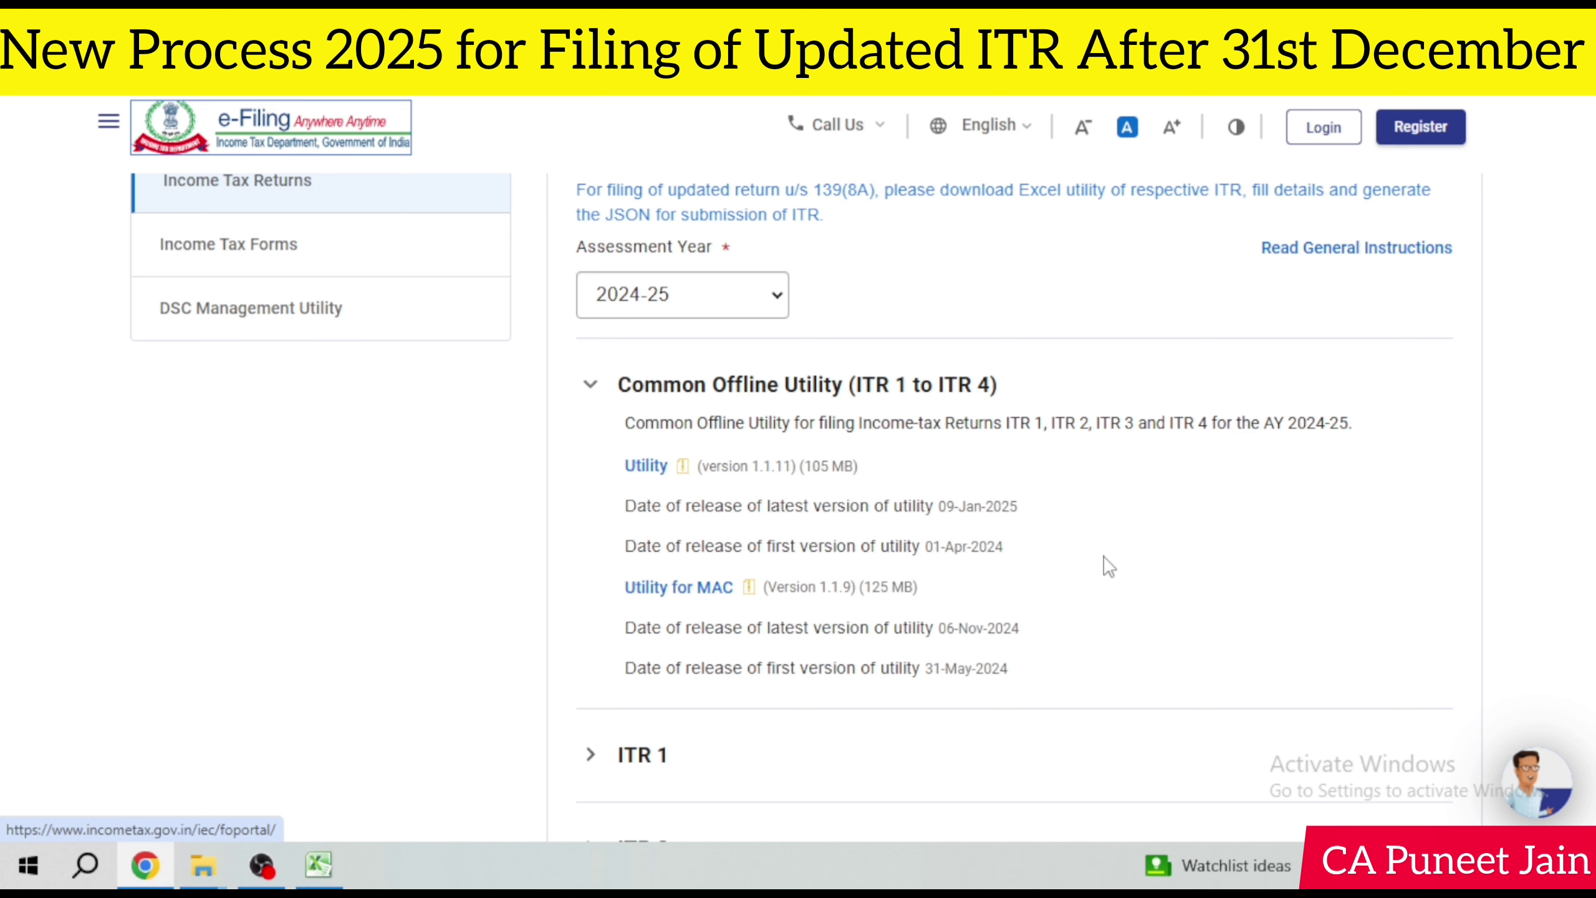
Step: Expand the ITR 1 section and review its Excel utility and schema entries
scroll(691, 559, down, 3)
click(596, 546)
scroll(600, 541, down, 3)
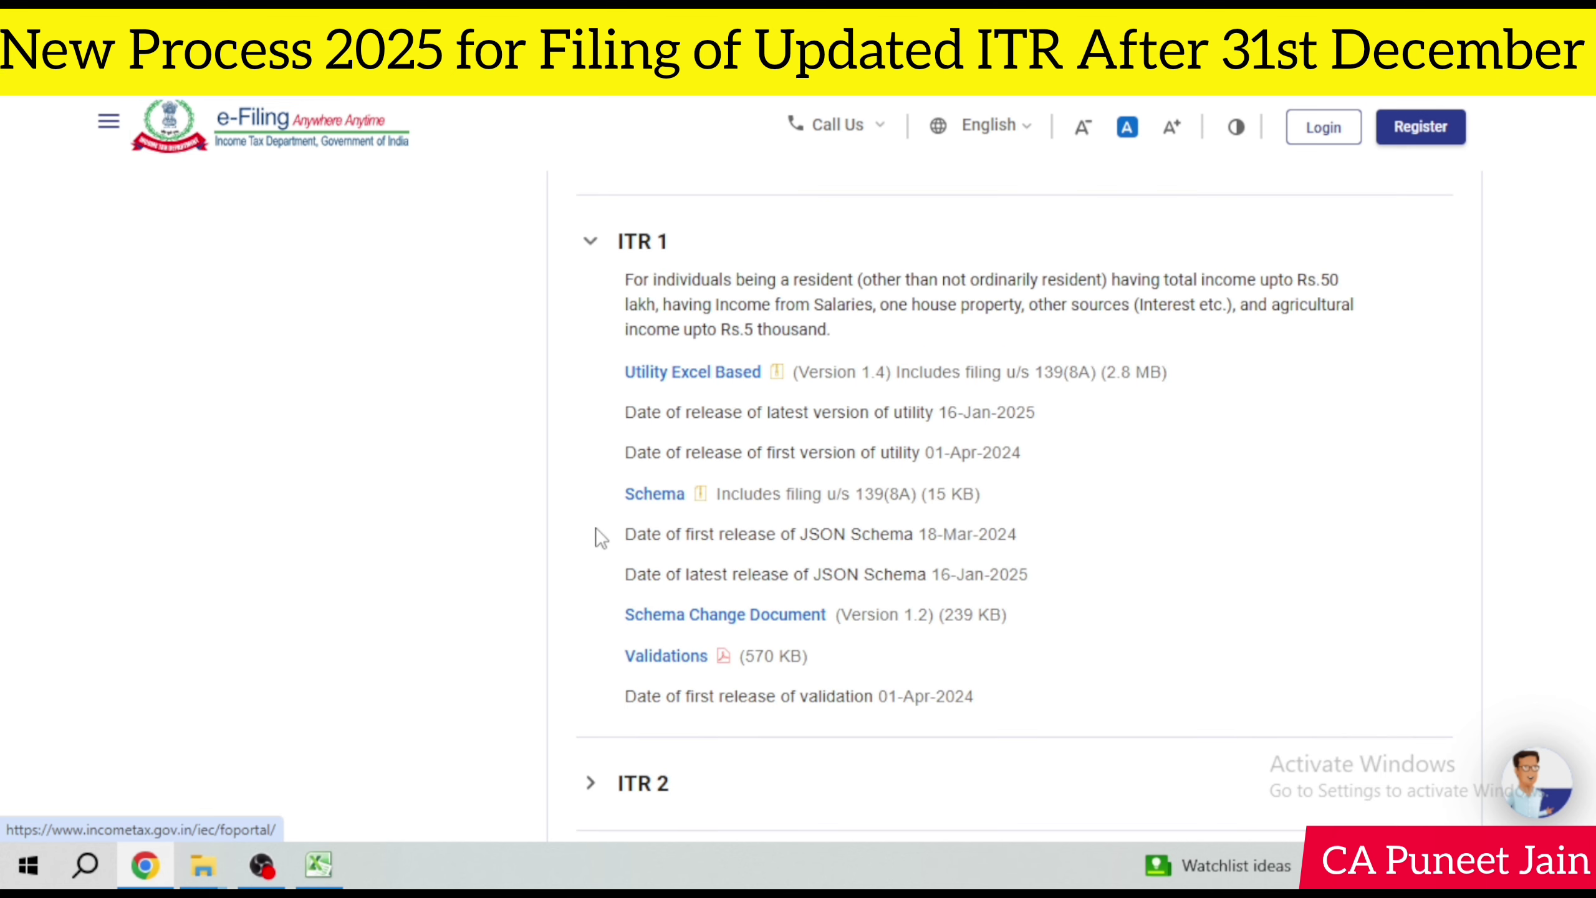
scroll(596, 526, up, 3)
scroll(617, 521, down, 6)
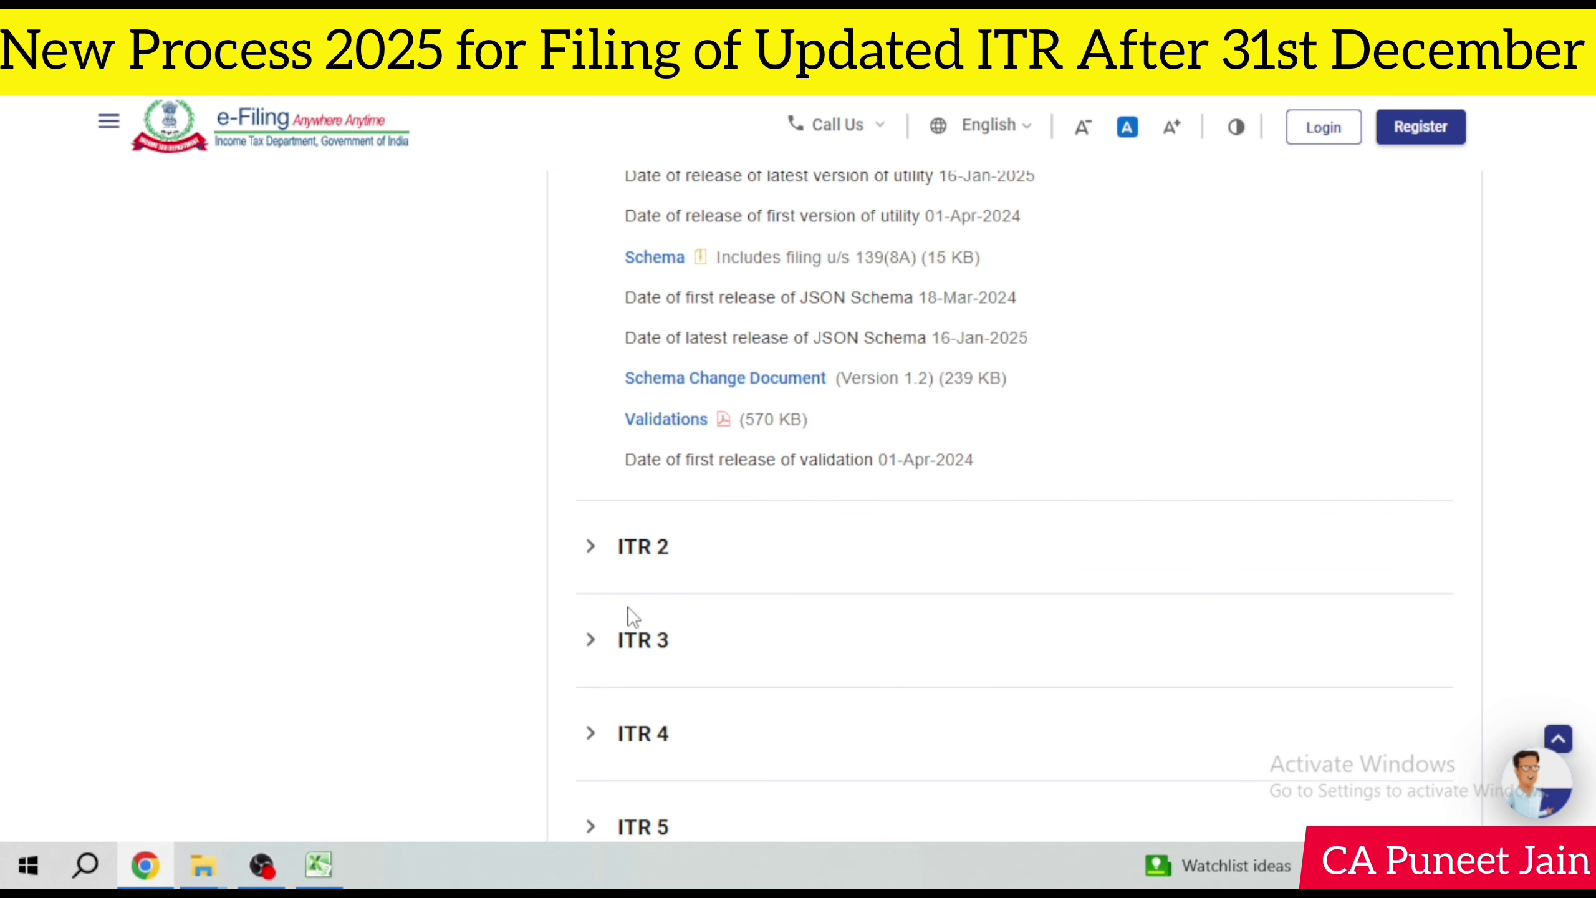
Step: Expand the ITR 2, ITR 3, ITR 4, ITR 5 and ITR 6 sections one after another
click(626, 546)
scroll(600, 553, down, 3)
click(609, 356)
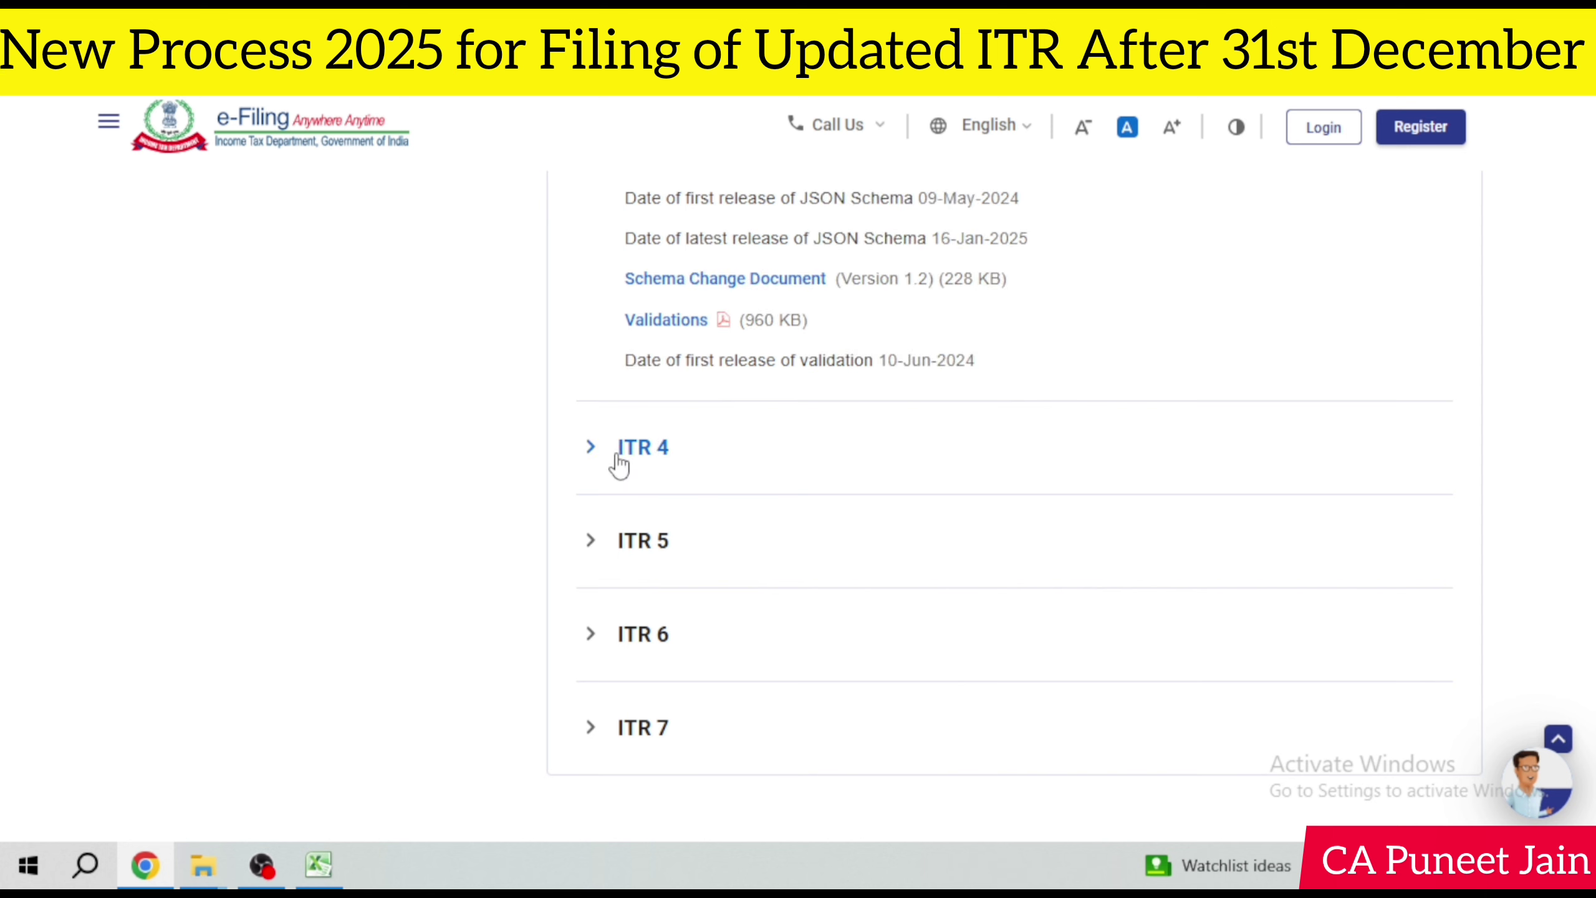
click(619, 449)
click(627, 603)
scroll(628, 672, down, 5)
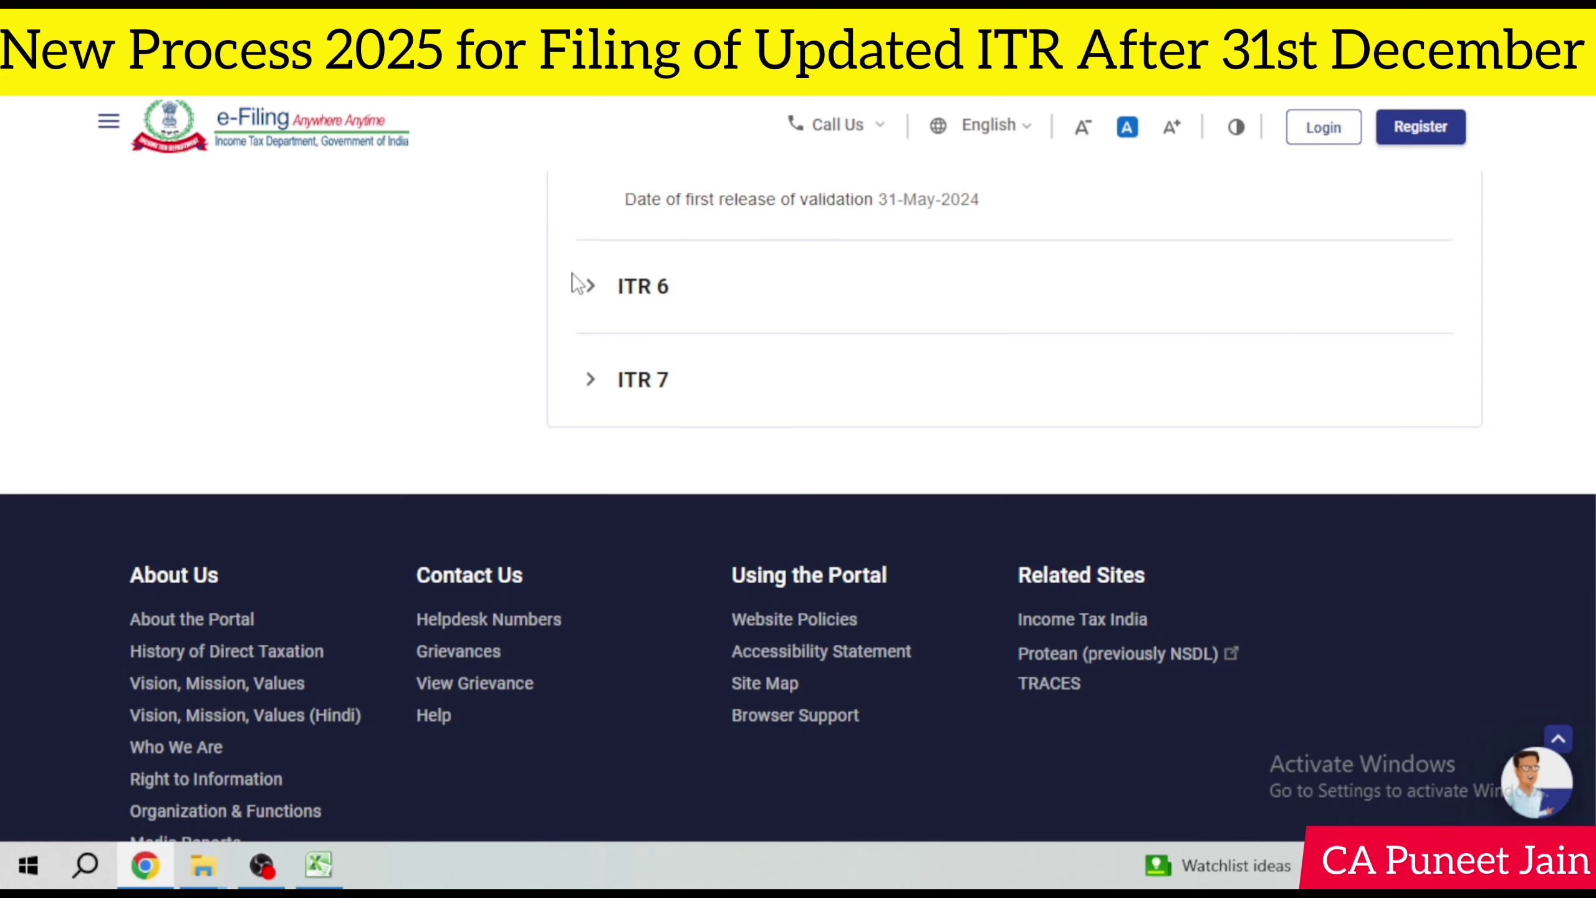
click(593, 295)
Step: Expand the ITR 7 section and check its Excel utility's section 139(8A) note and release dates
click(613, 390)
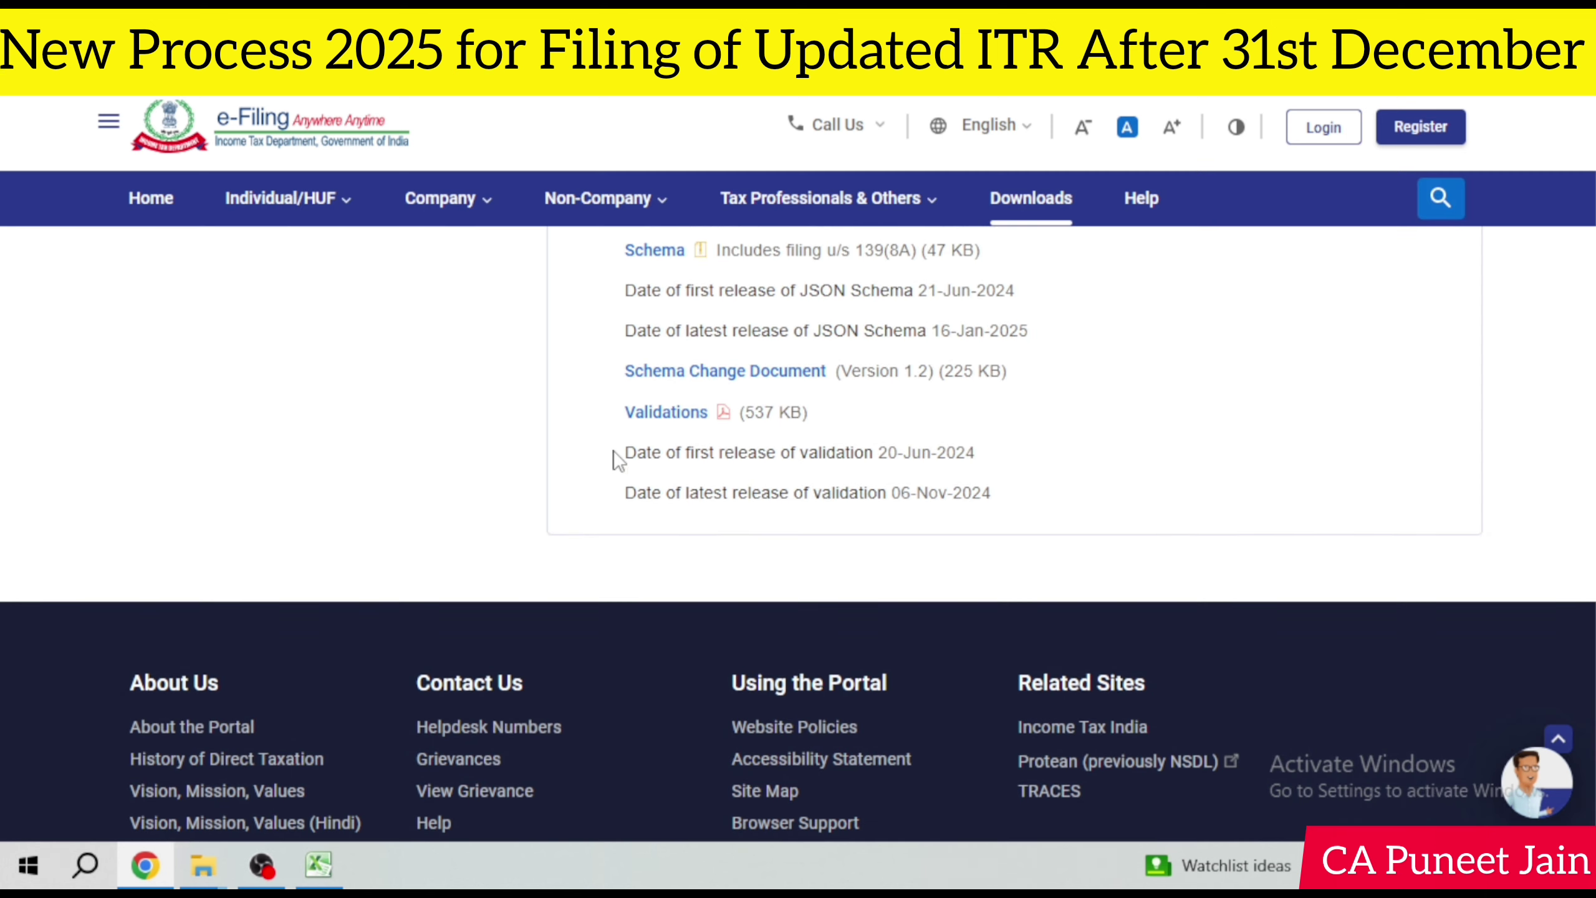
scroll(862, 432, up, 5)
scroll(862, 433, up, 3)
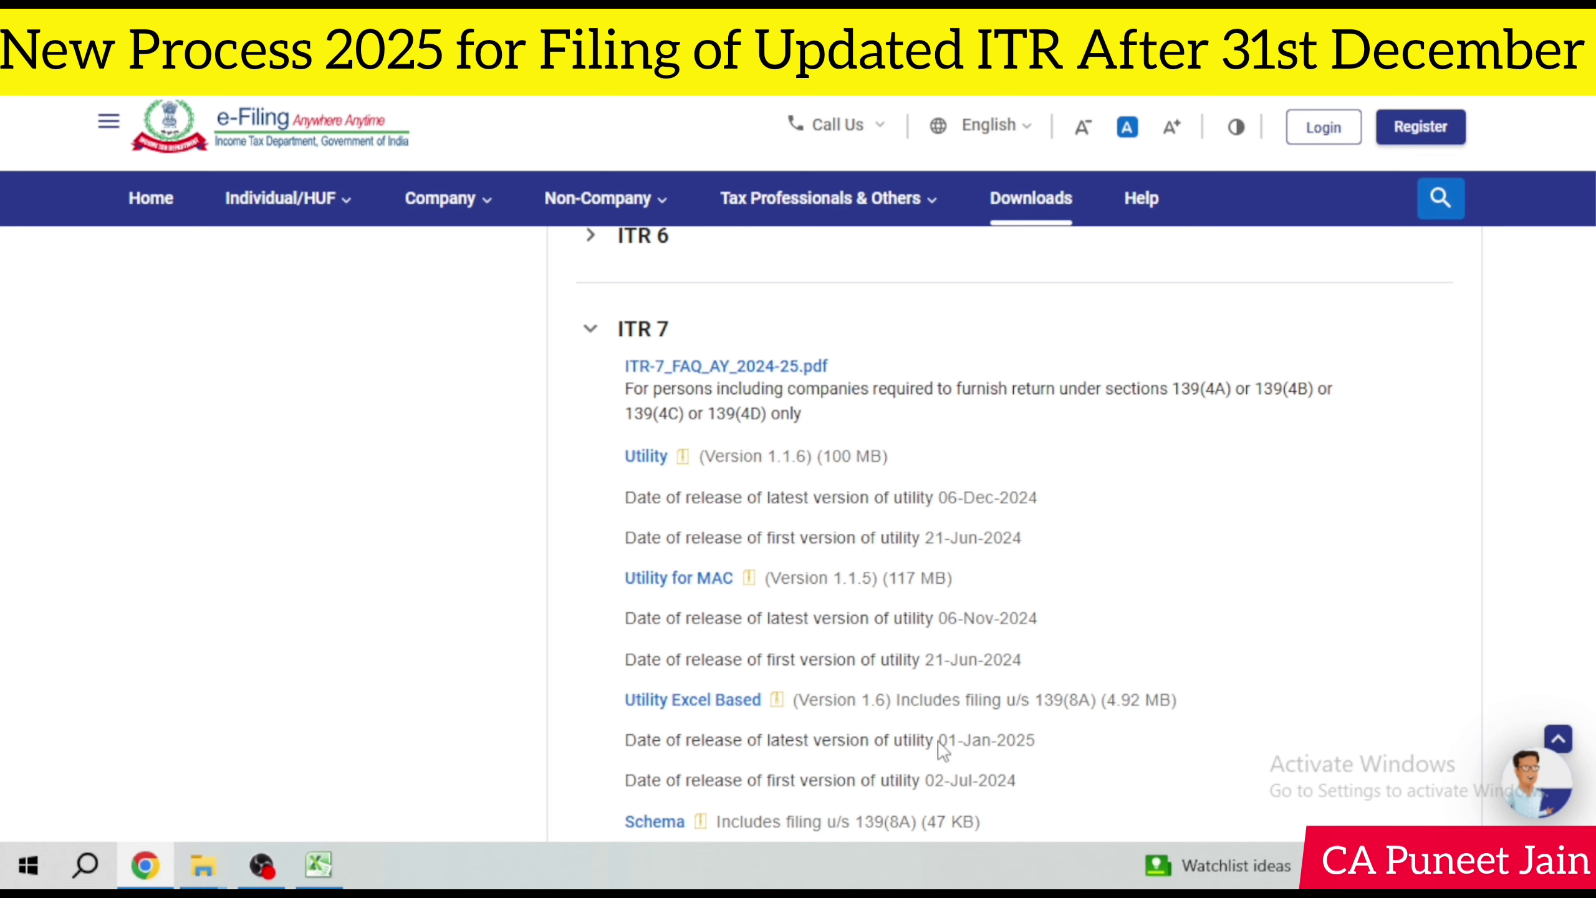
scroll(1016, 728, down, 3)
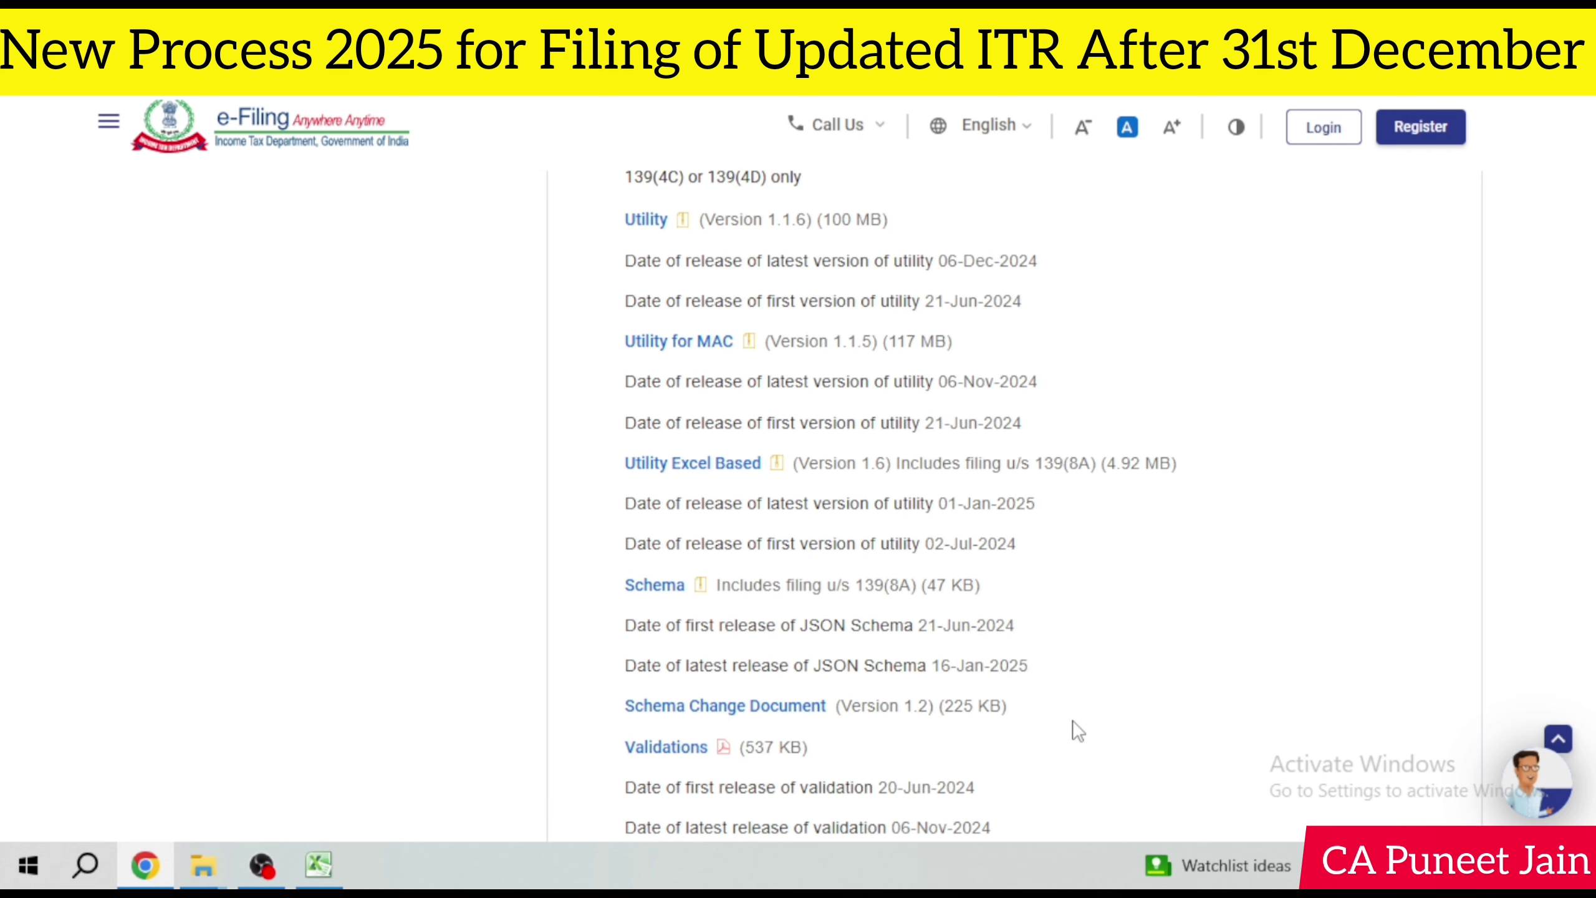
Step: Reopen the ITR 1 section and highlight the Excel utility's "Includes filing u/s 139(8A)" note and latest release date
scroll(1030, 660, up, 12)
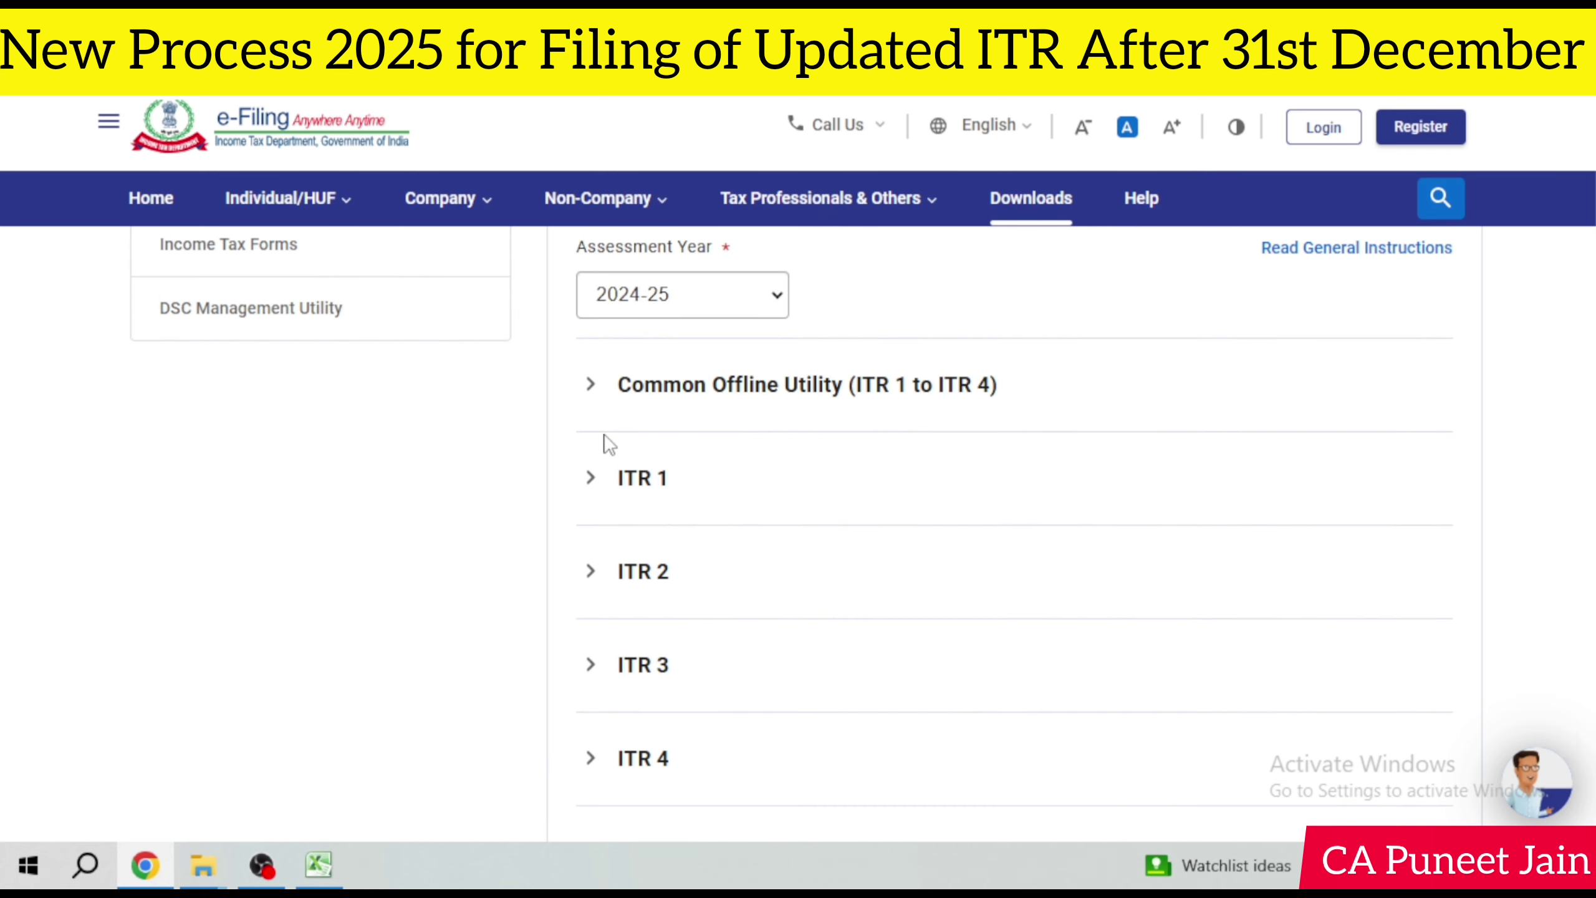
click(601, 476)
scroll(777, 559, down, 3)
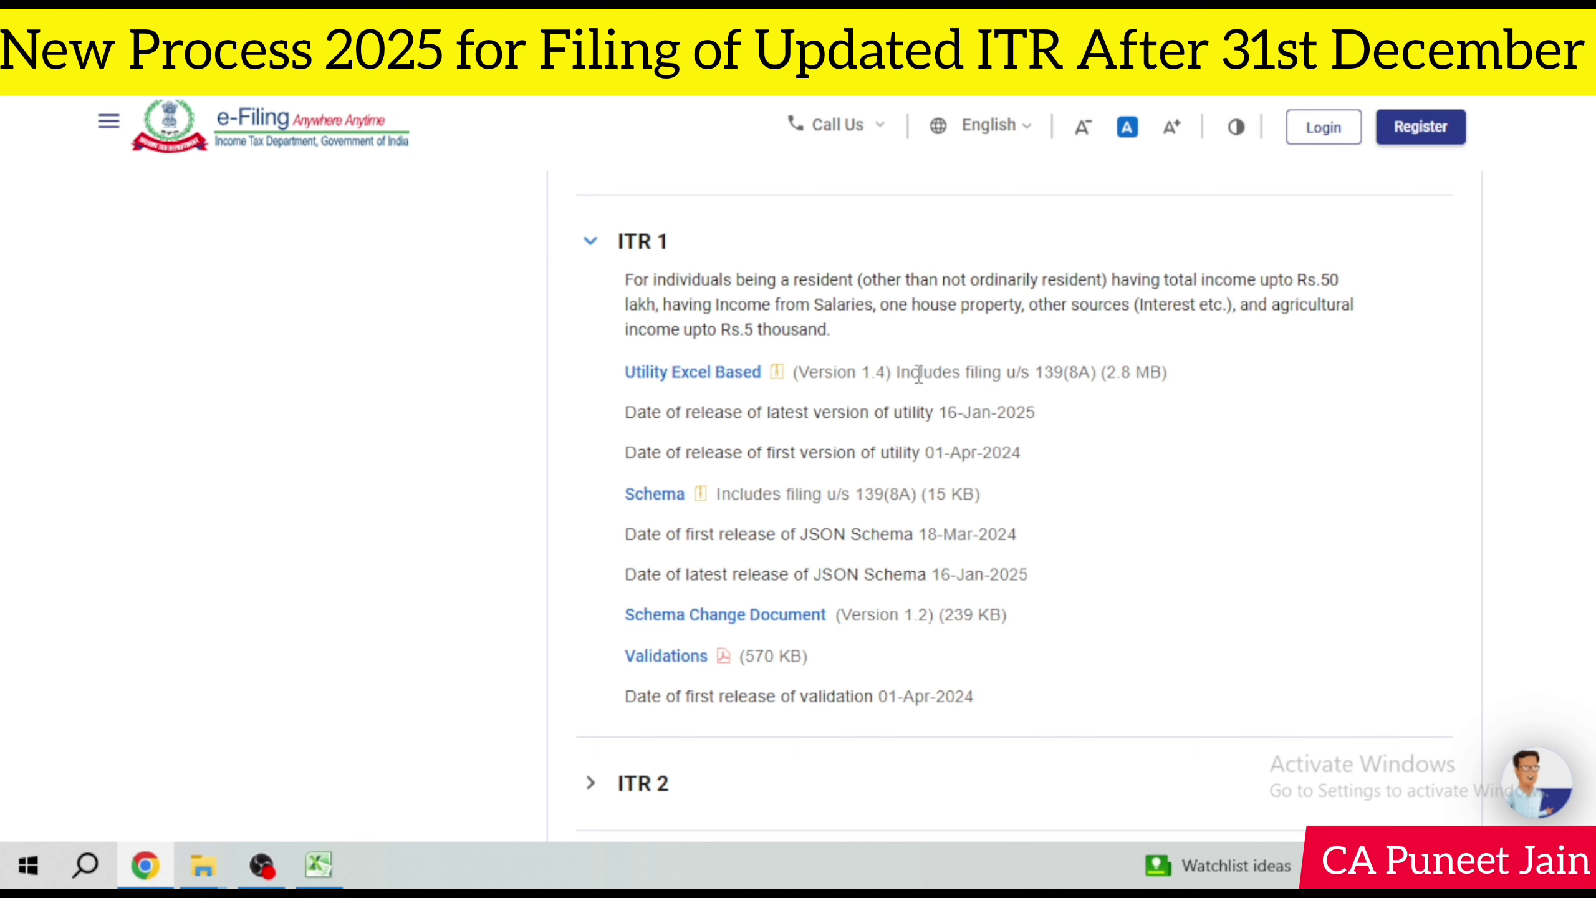
drag(897, 371, 1101, 379)
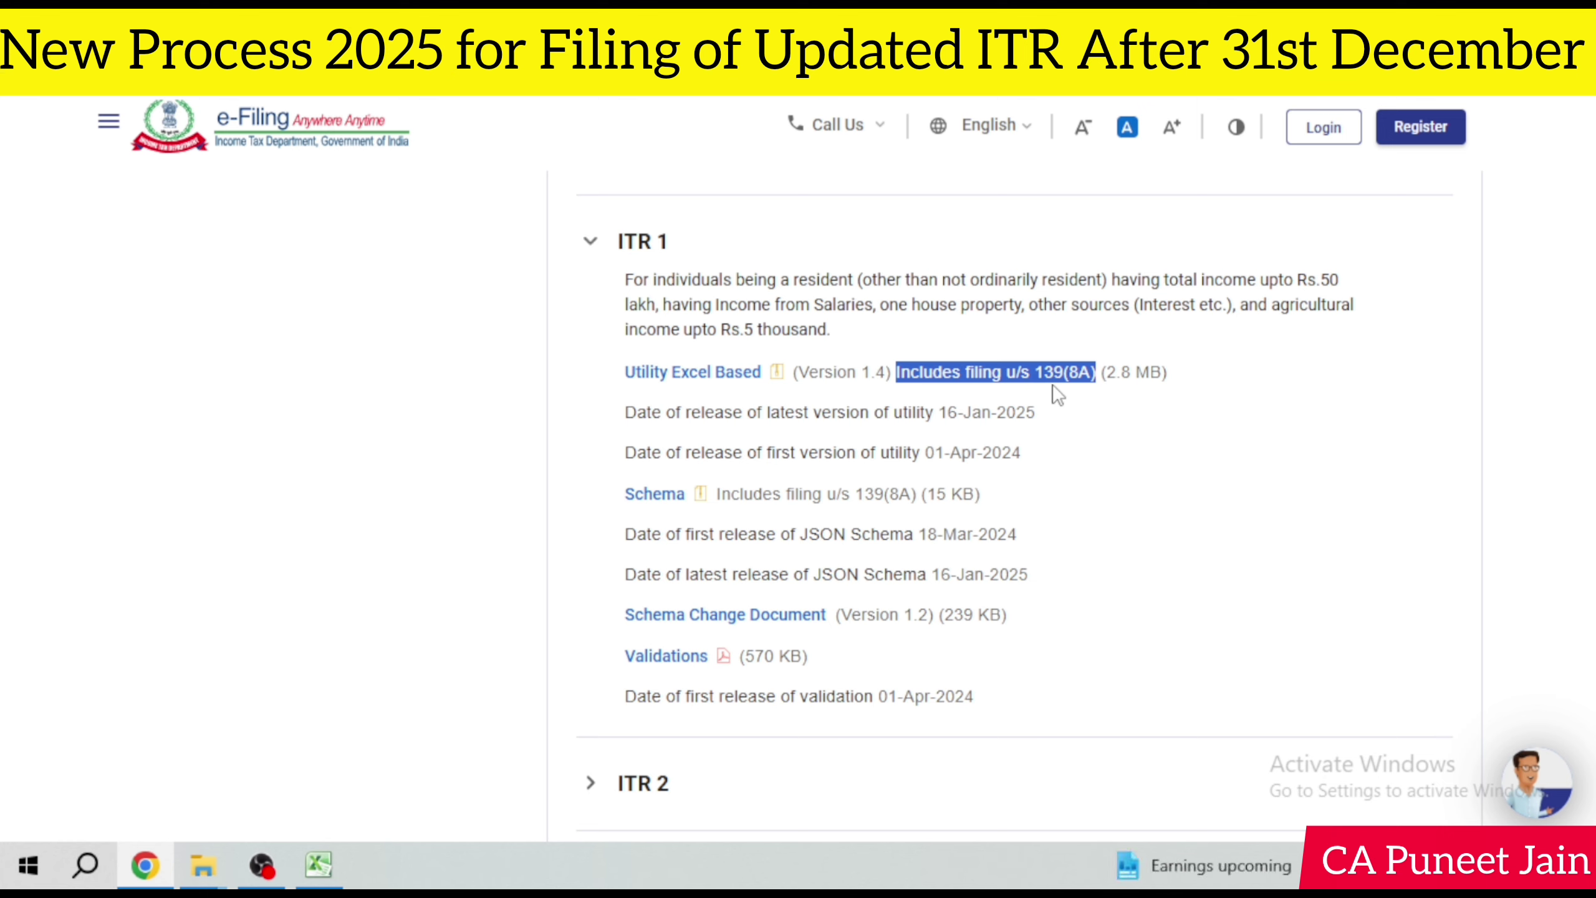
click(1254, 374)
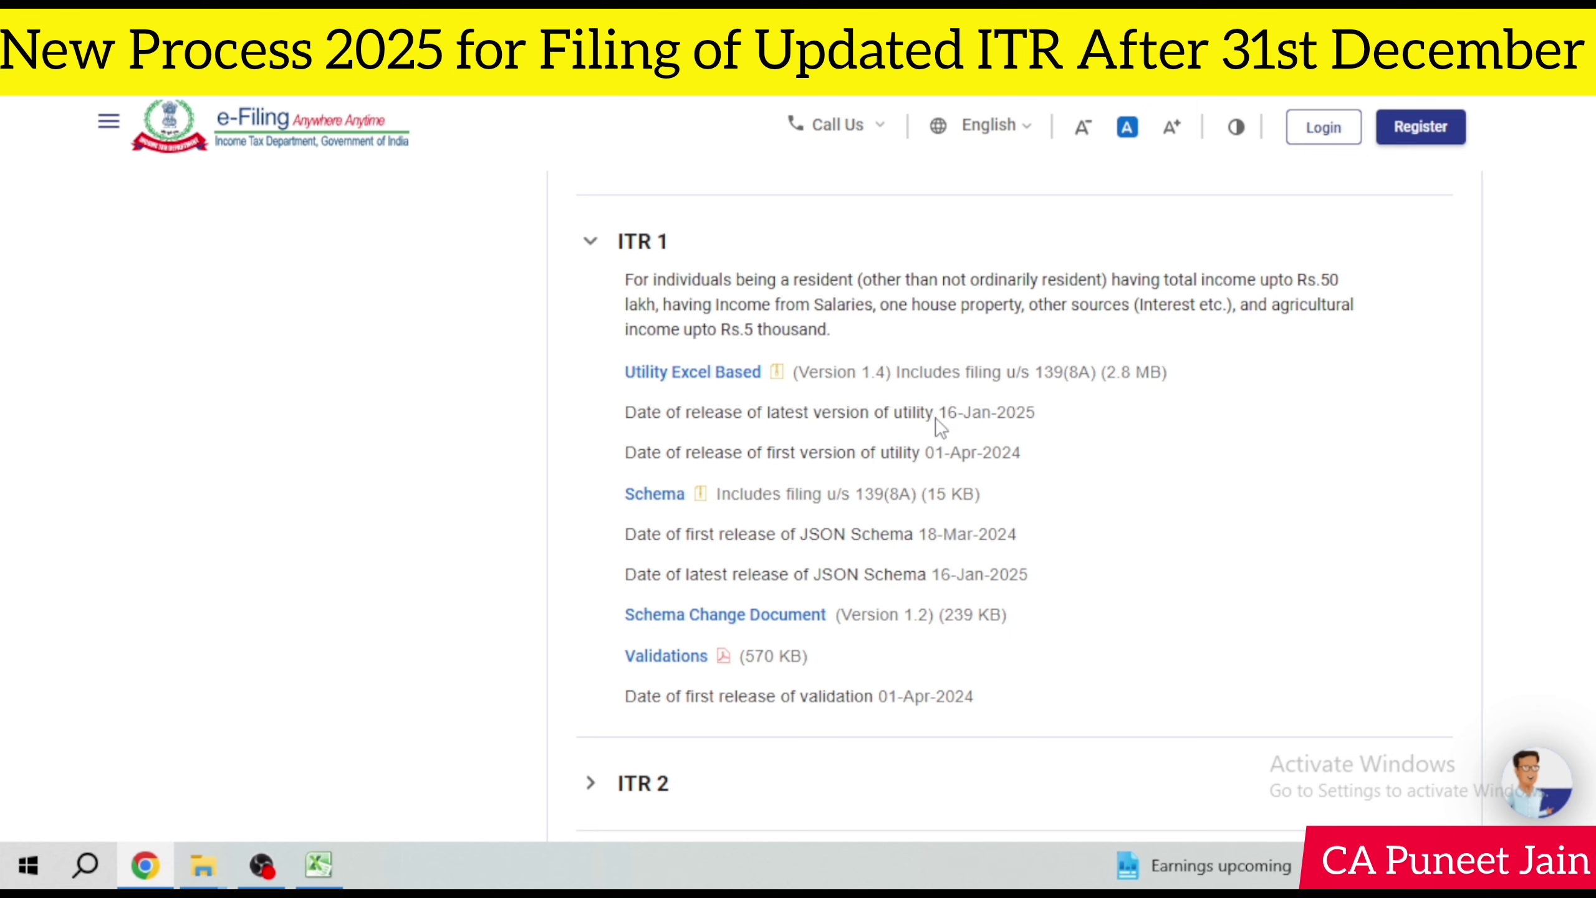
drag(937, 420, 1043, 428)
click(1070, 431)
Step: Expand the ITR 2 section and review its Excel utility entry
scroll(692, 359, down, 2)
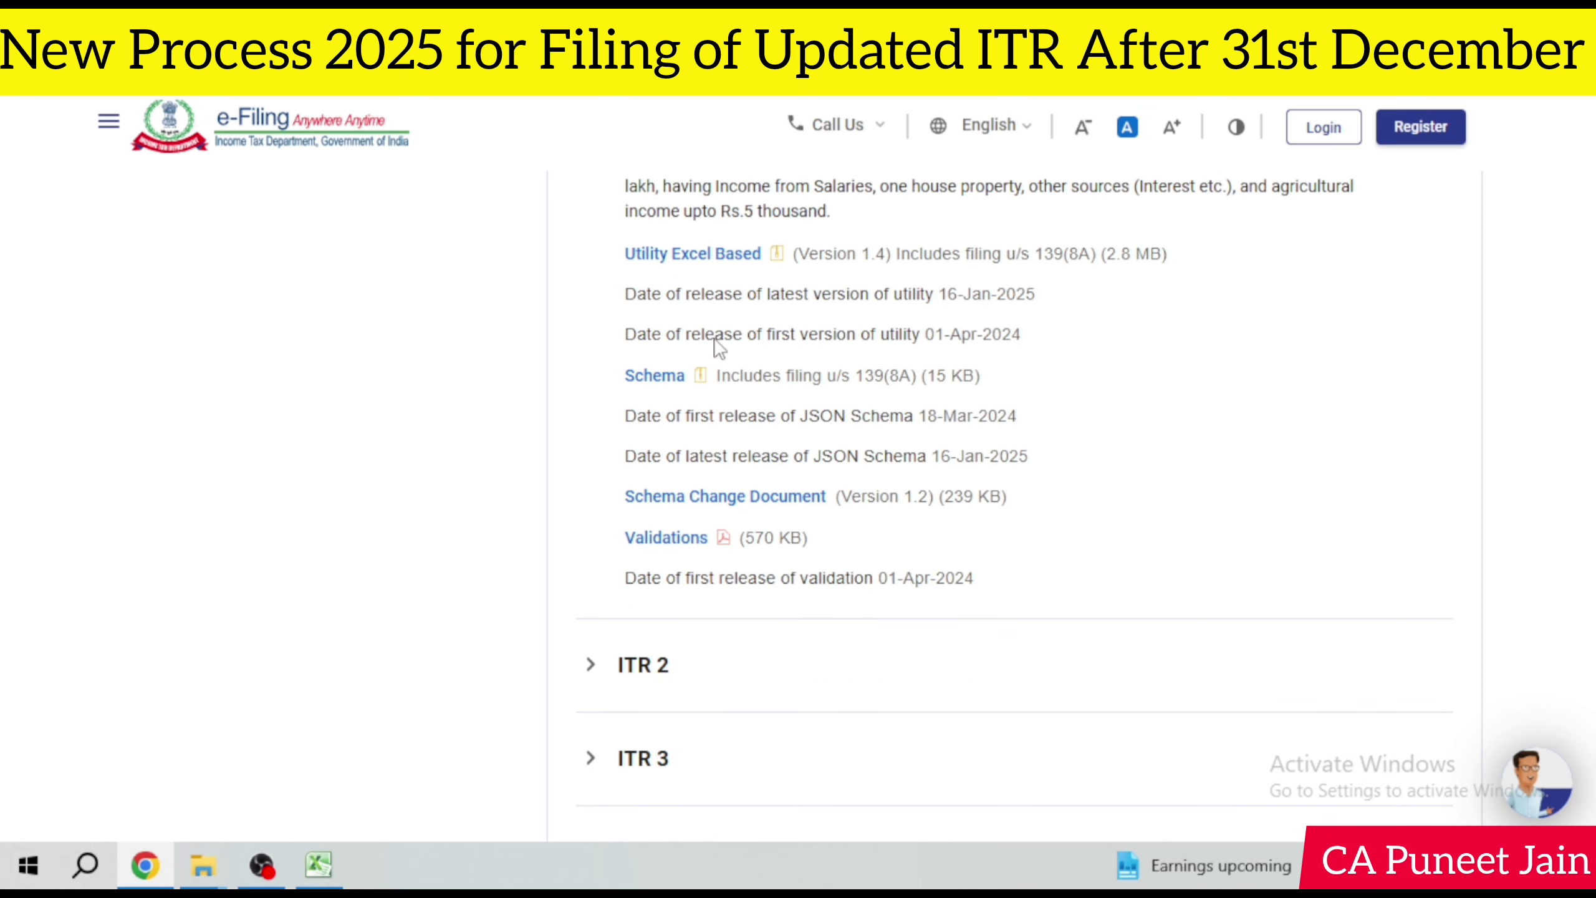
scroll(628, 552, down, 2)
click(589, 548)
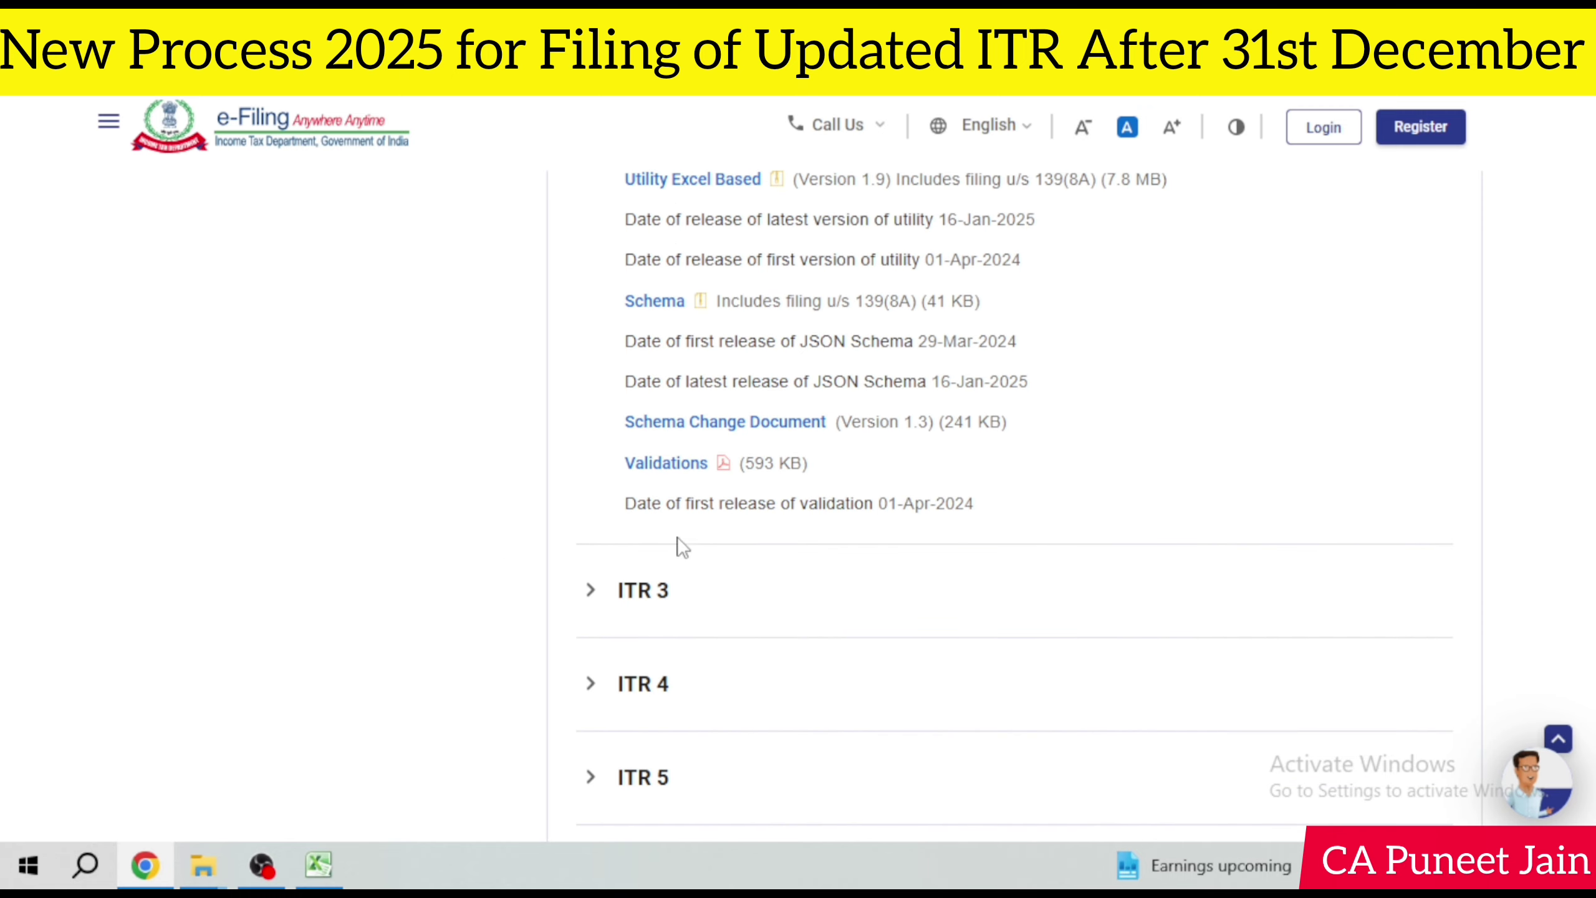
scroll(796, 534, up, 2)
scroll(796, 527, up, 2)
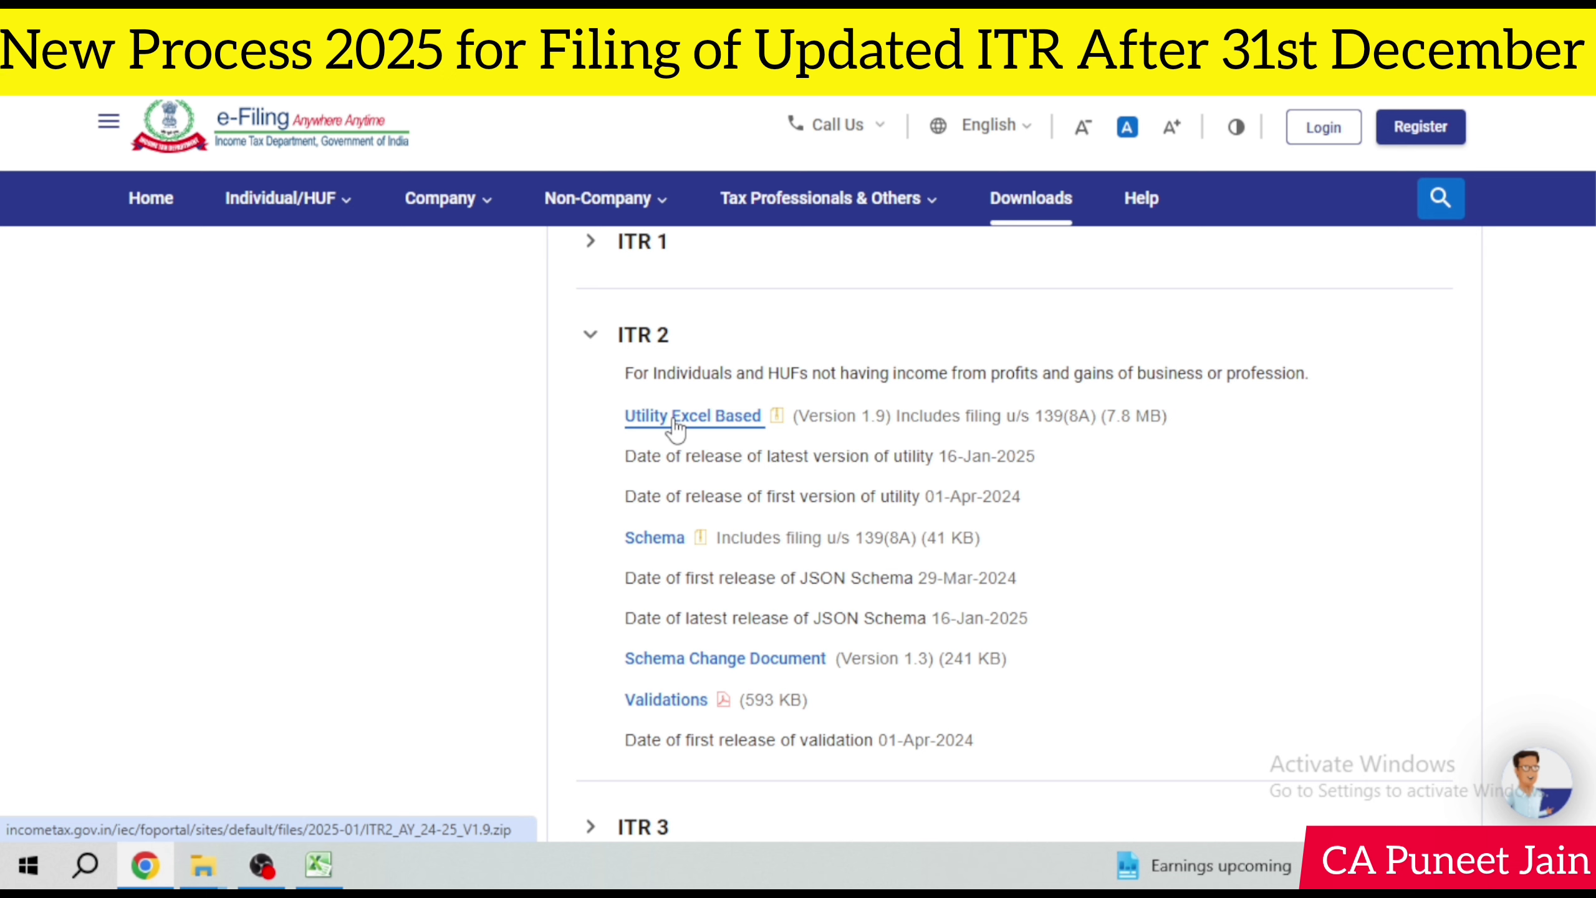
Step: Expand the ITR 1 section and start downloading its Excel-based utility
scroll(759, 427, up, 2)
click(584, 360)
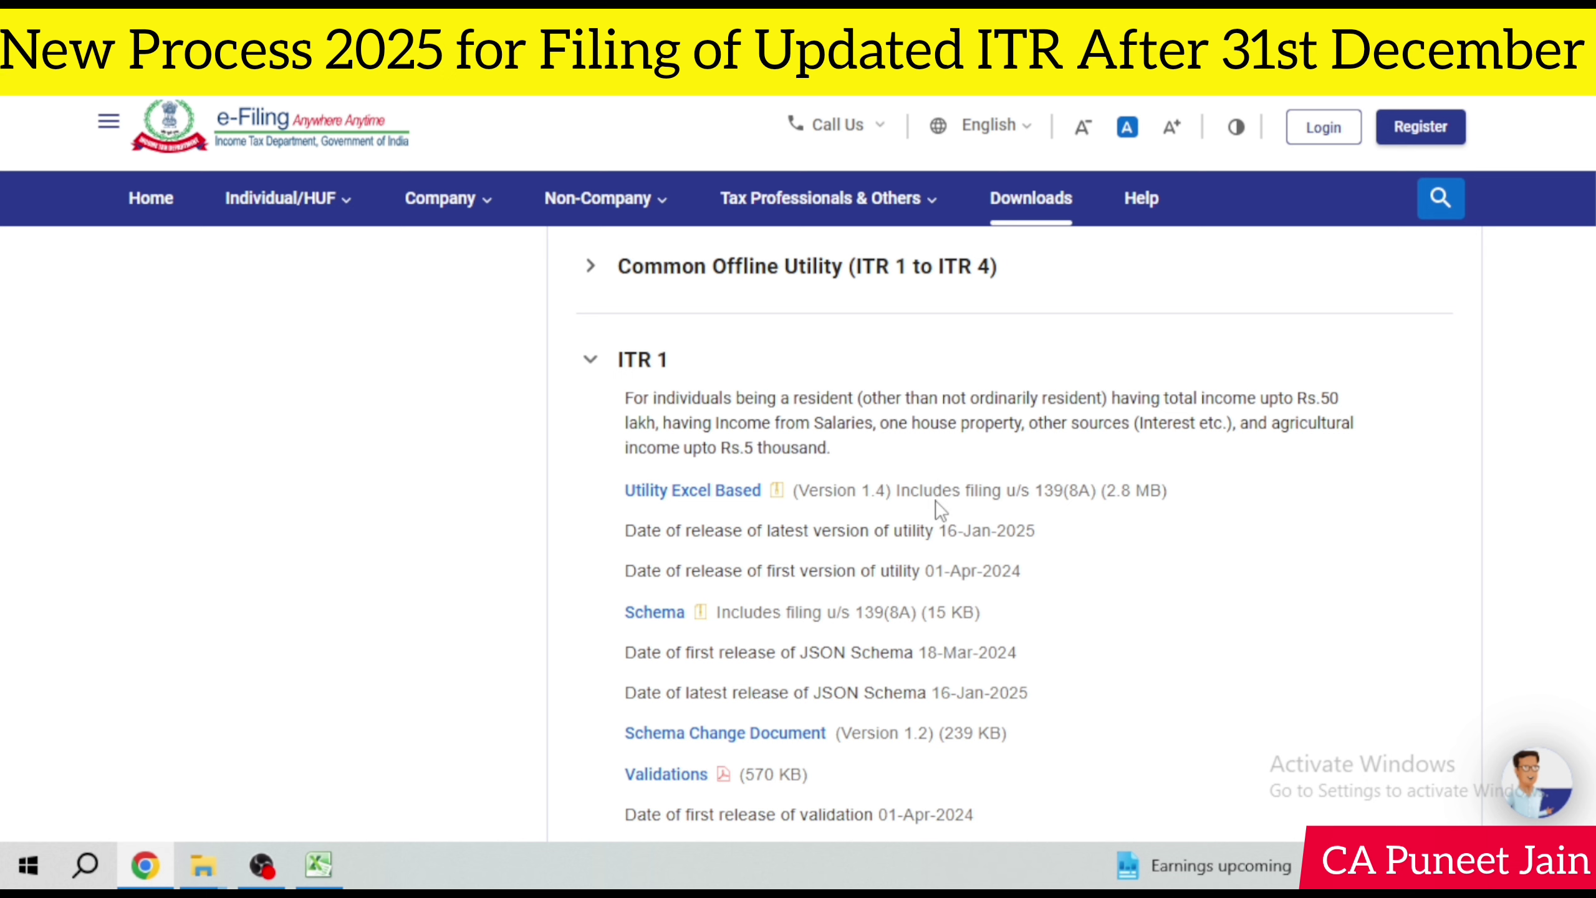
click(691, 497)
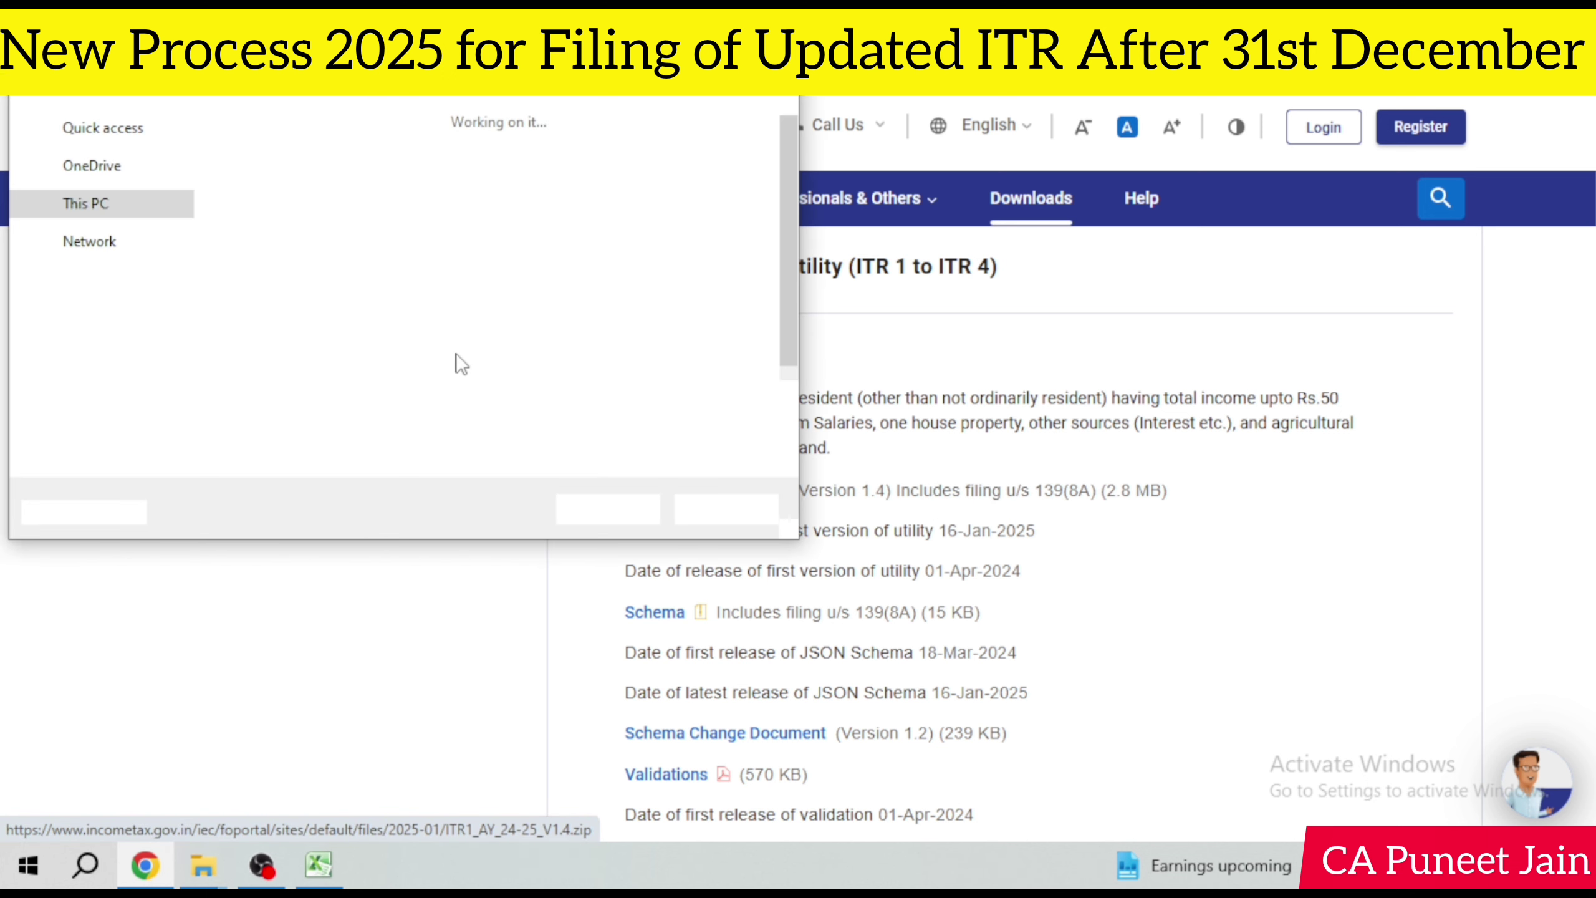
Step: Create a folder named "ITR U" on the Desktop and open it as the save location for the utility
click(99, 177)
scroll(708, 321, down, 1)
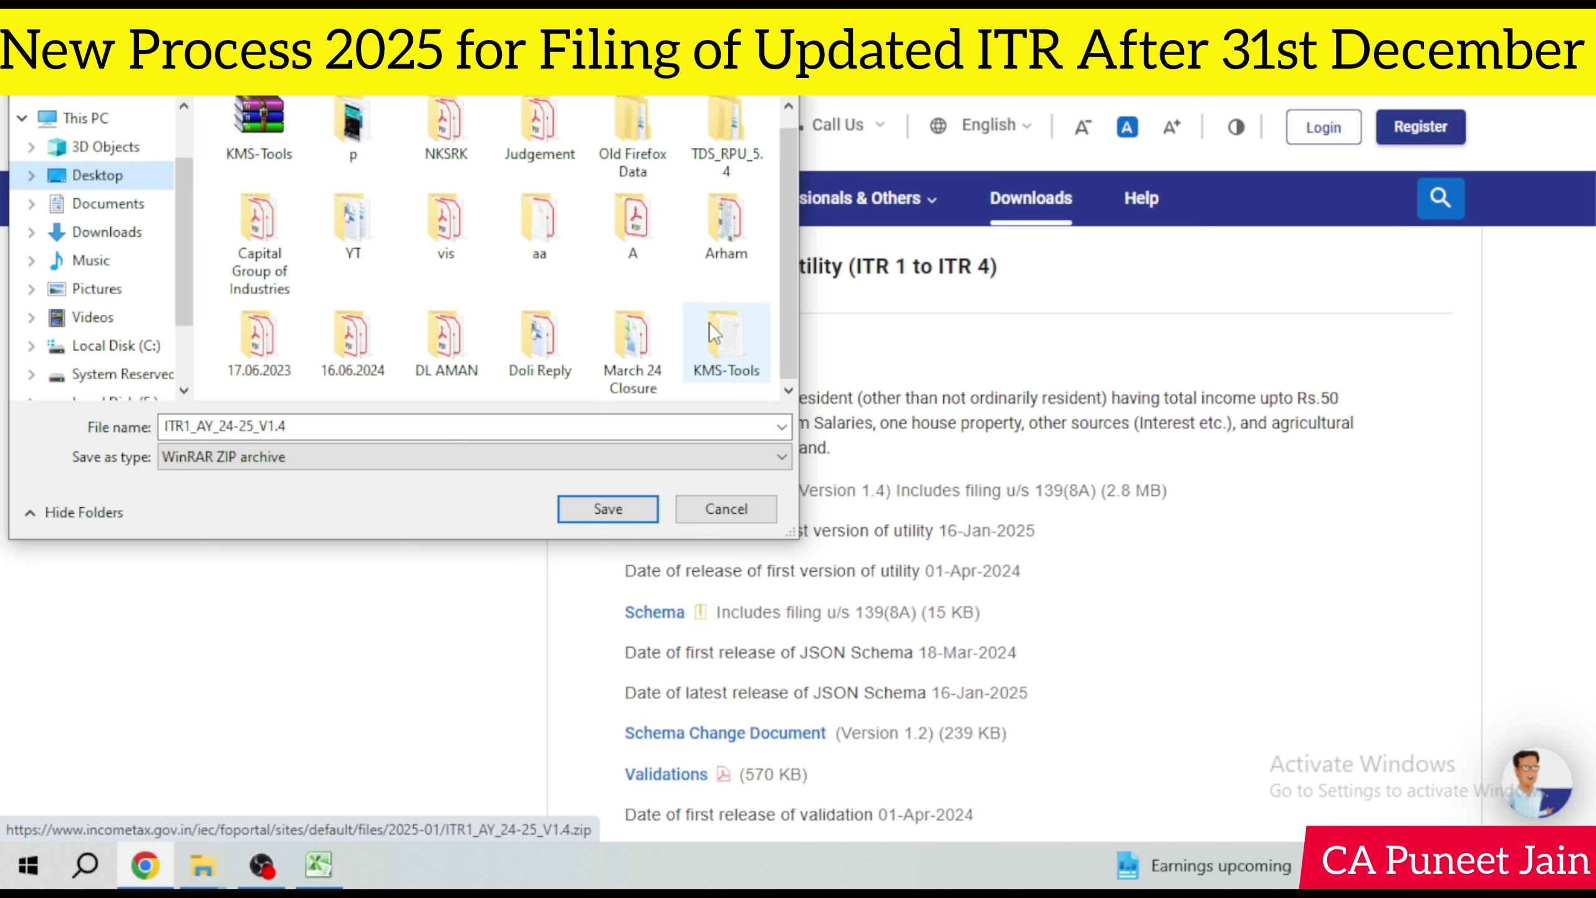
right_click(671, 291)
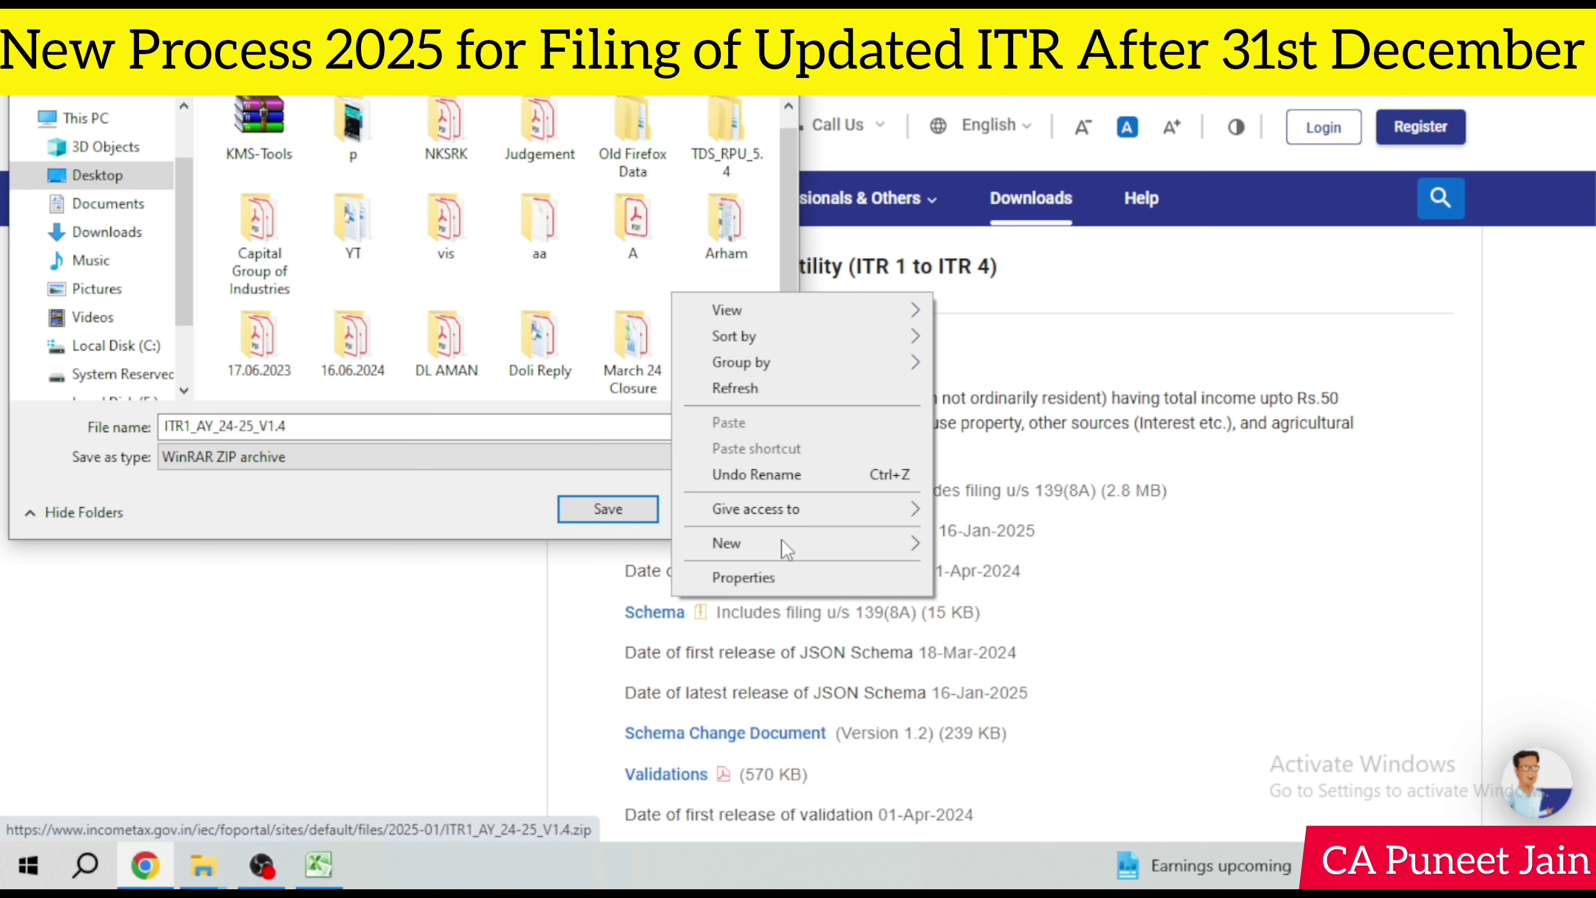
click(780, 542)
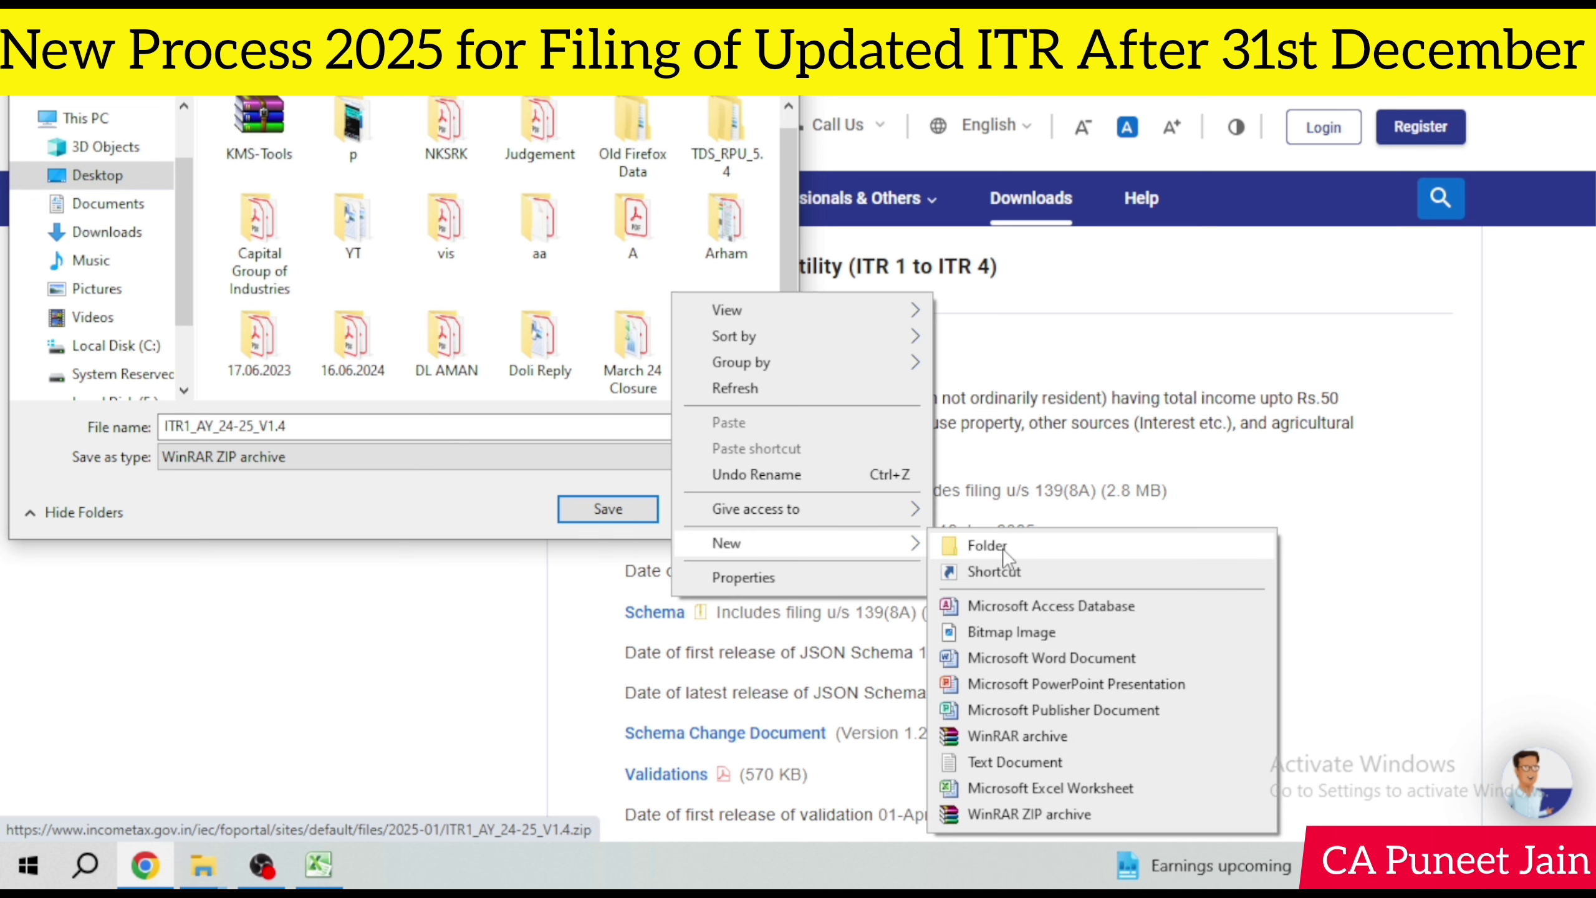
click(1003, 546)
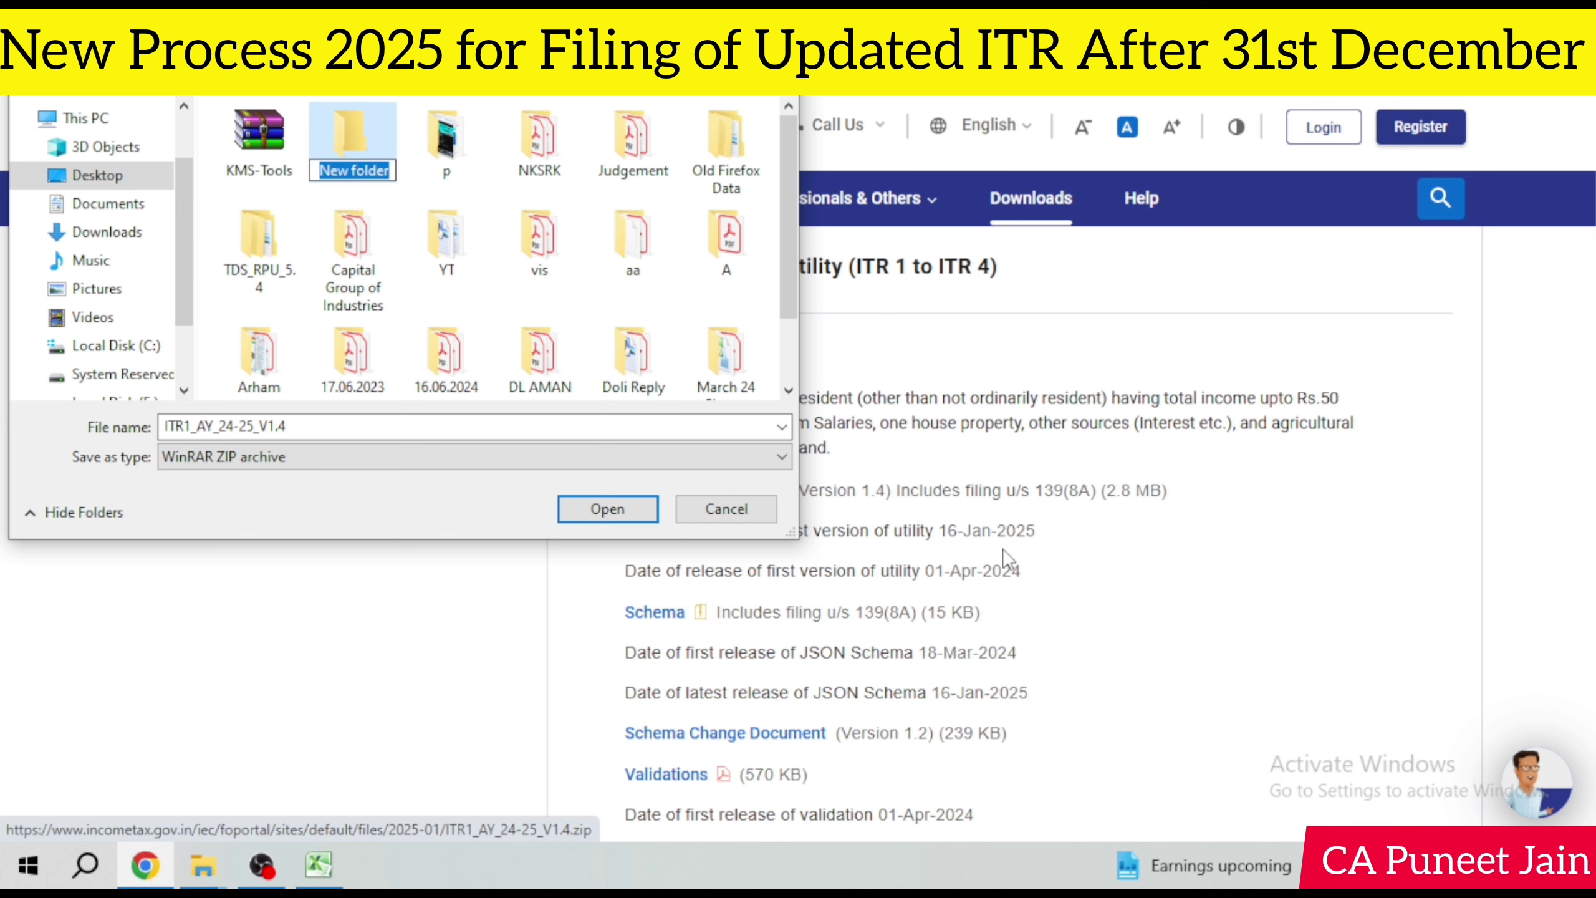
text(ITR)
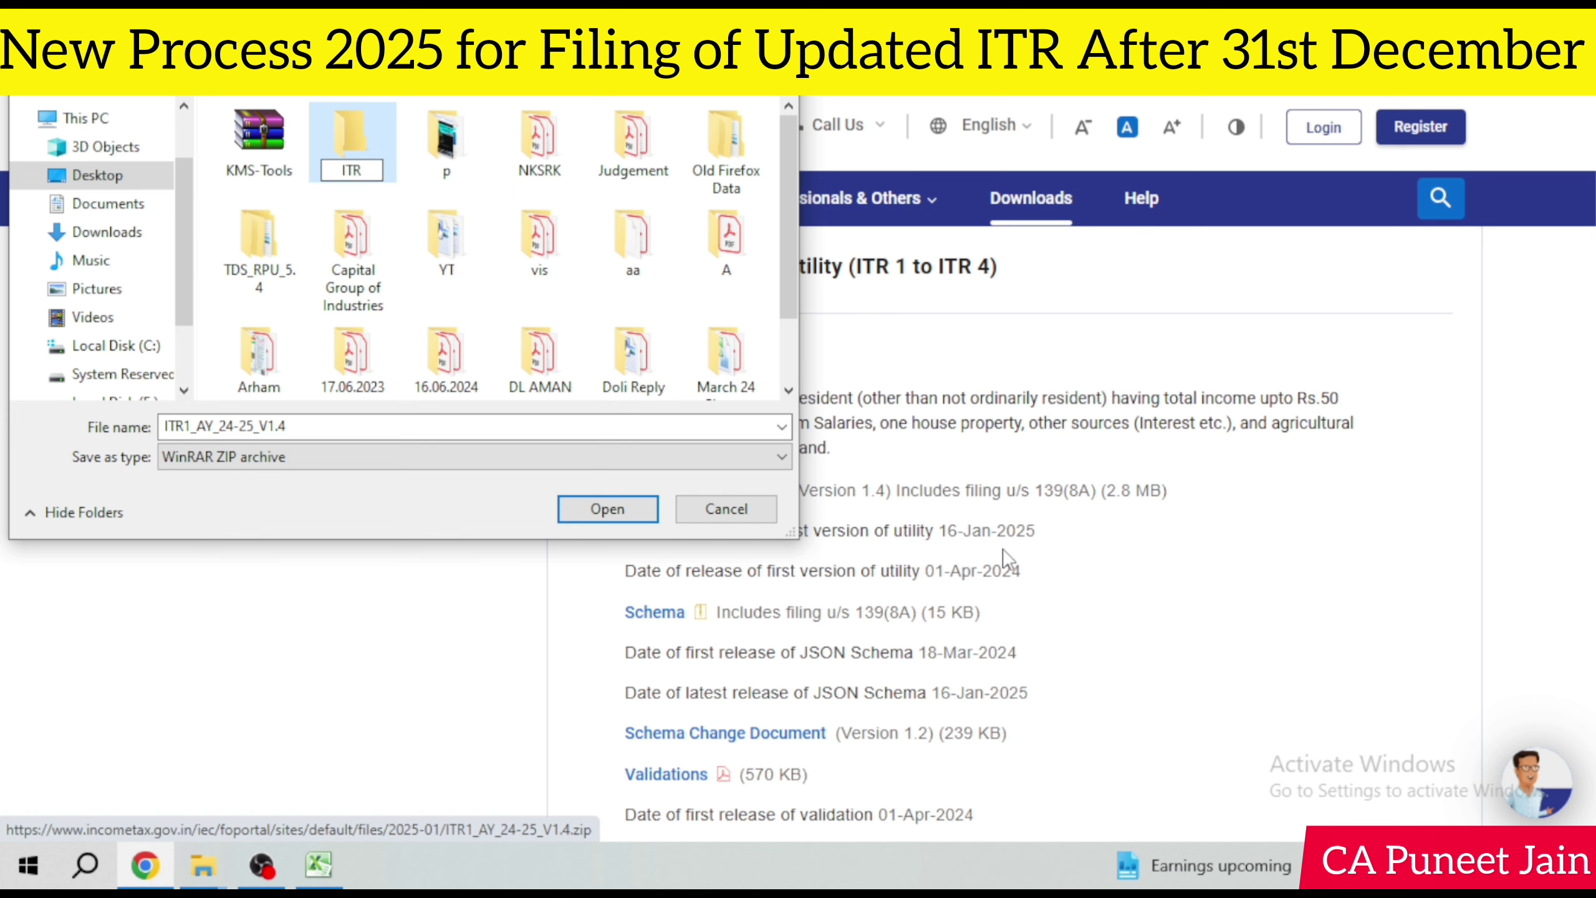
text( U)
key(Return)
key(Return)
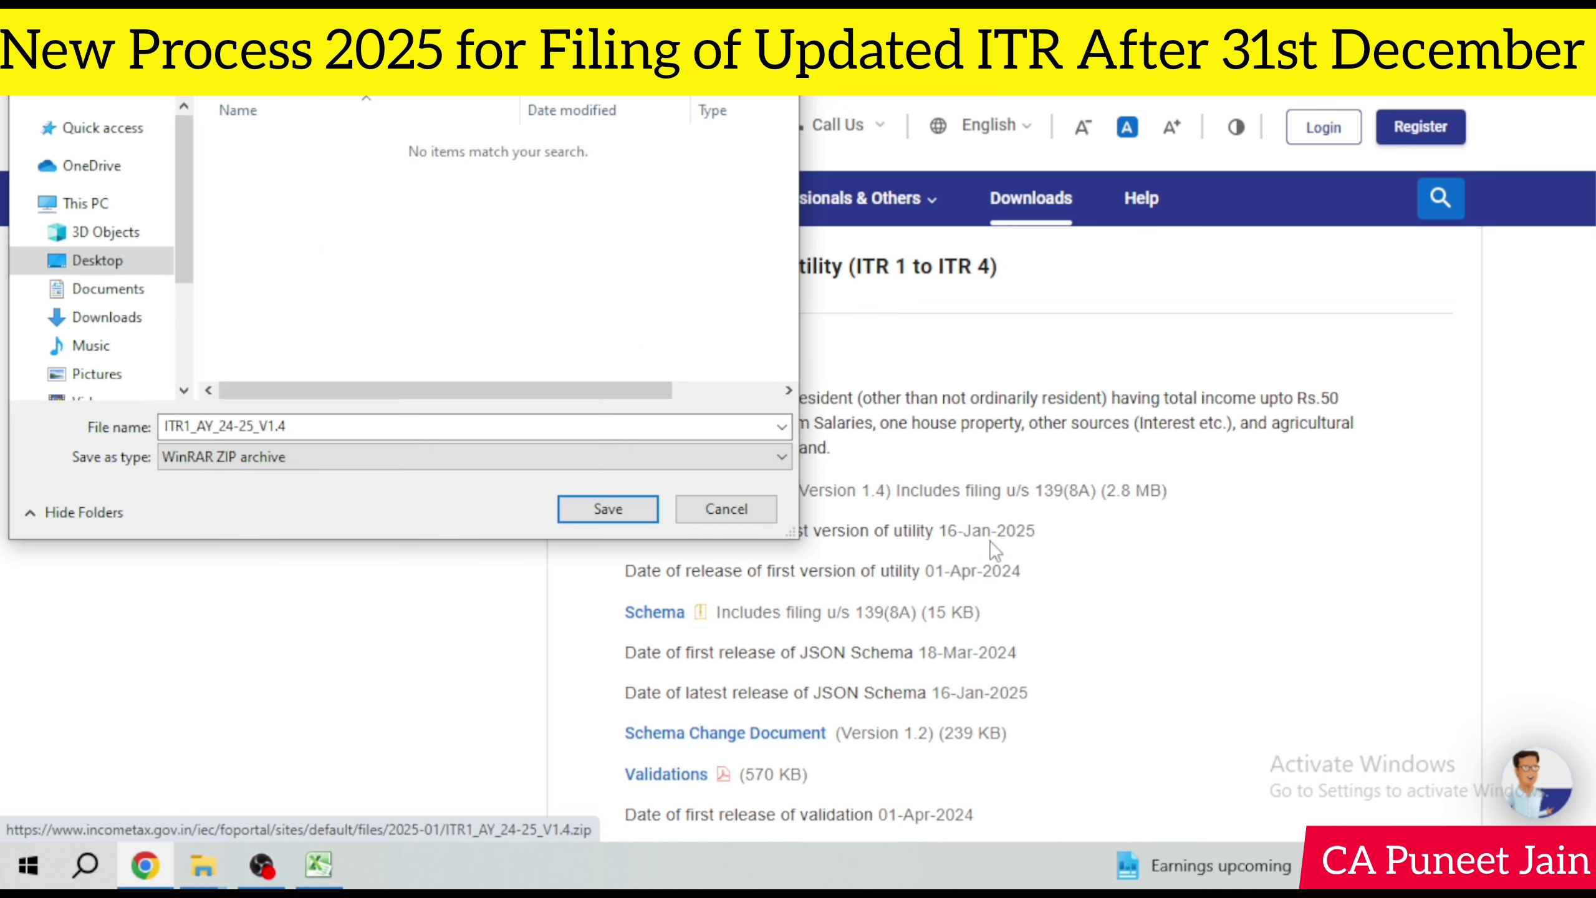
Step: Save the ITR1_AY_24-25_V1.4 archive in the ITR U folder and open that folder in a maximized window
click(607, 509)
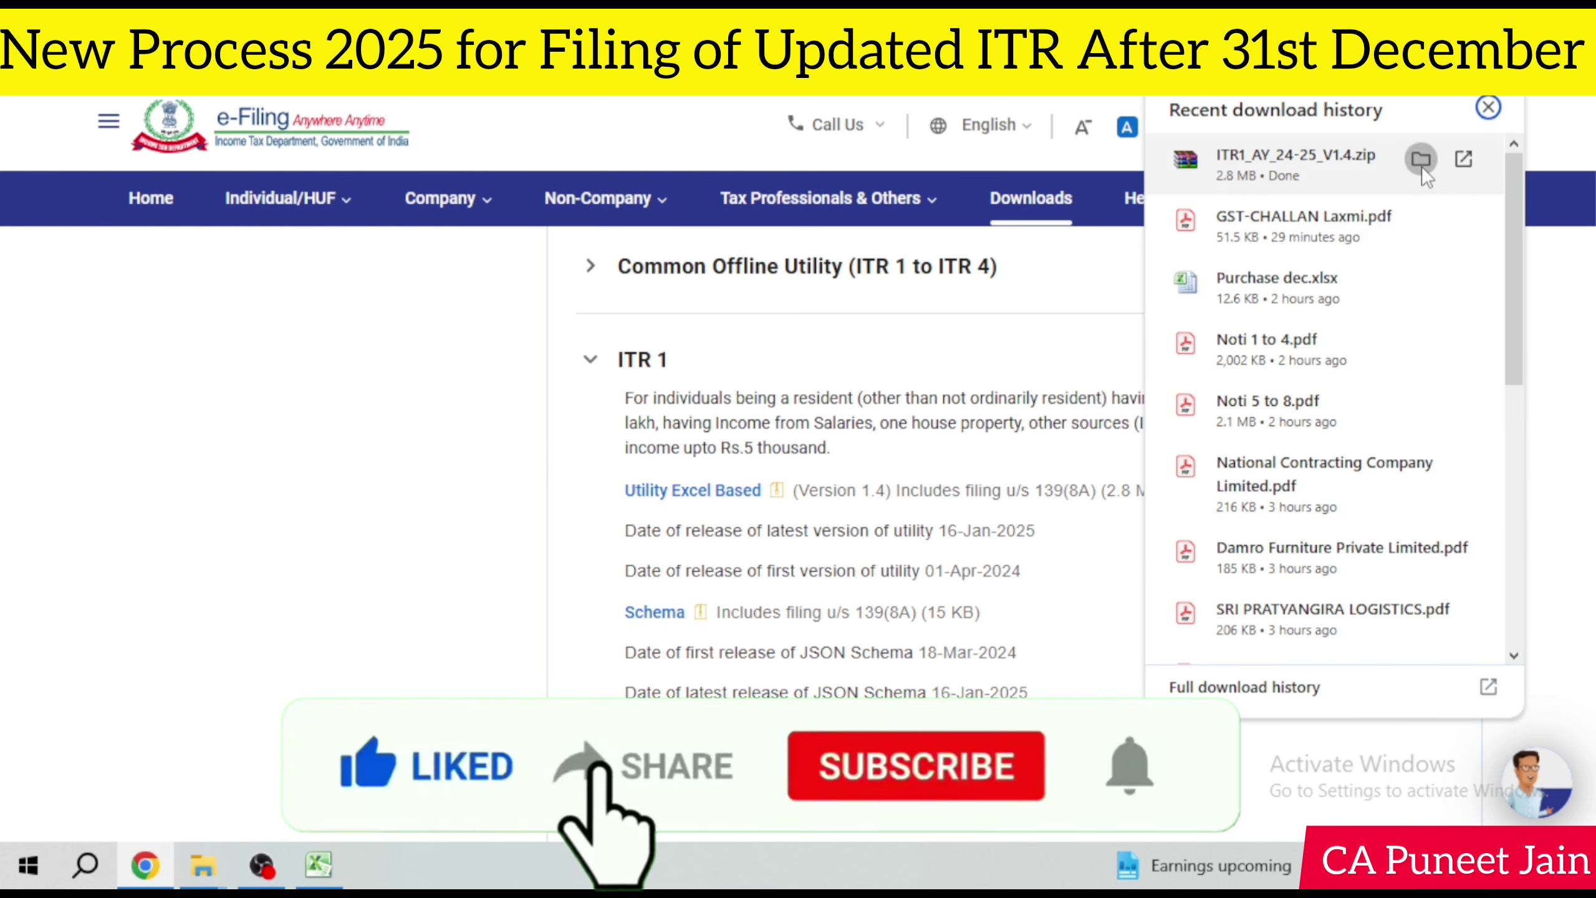
click(1421, 165)
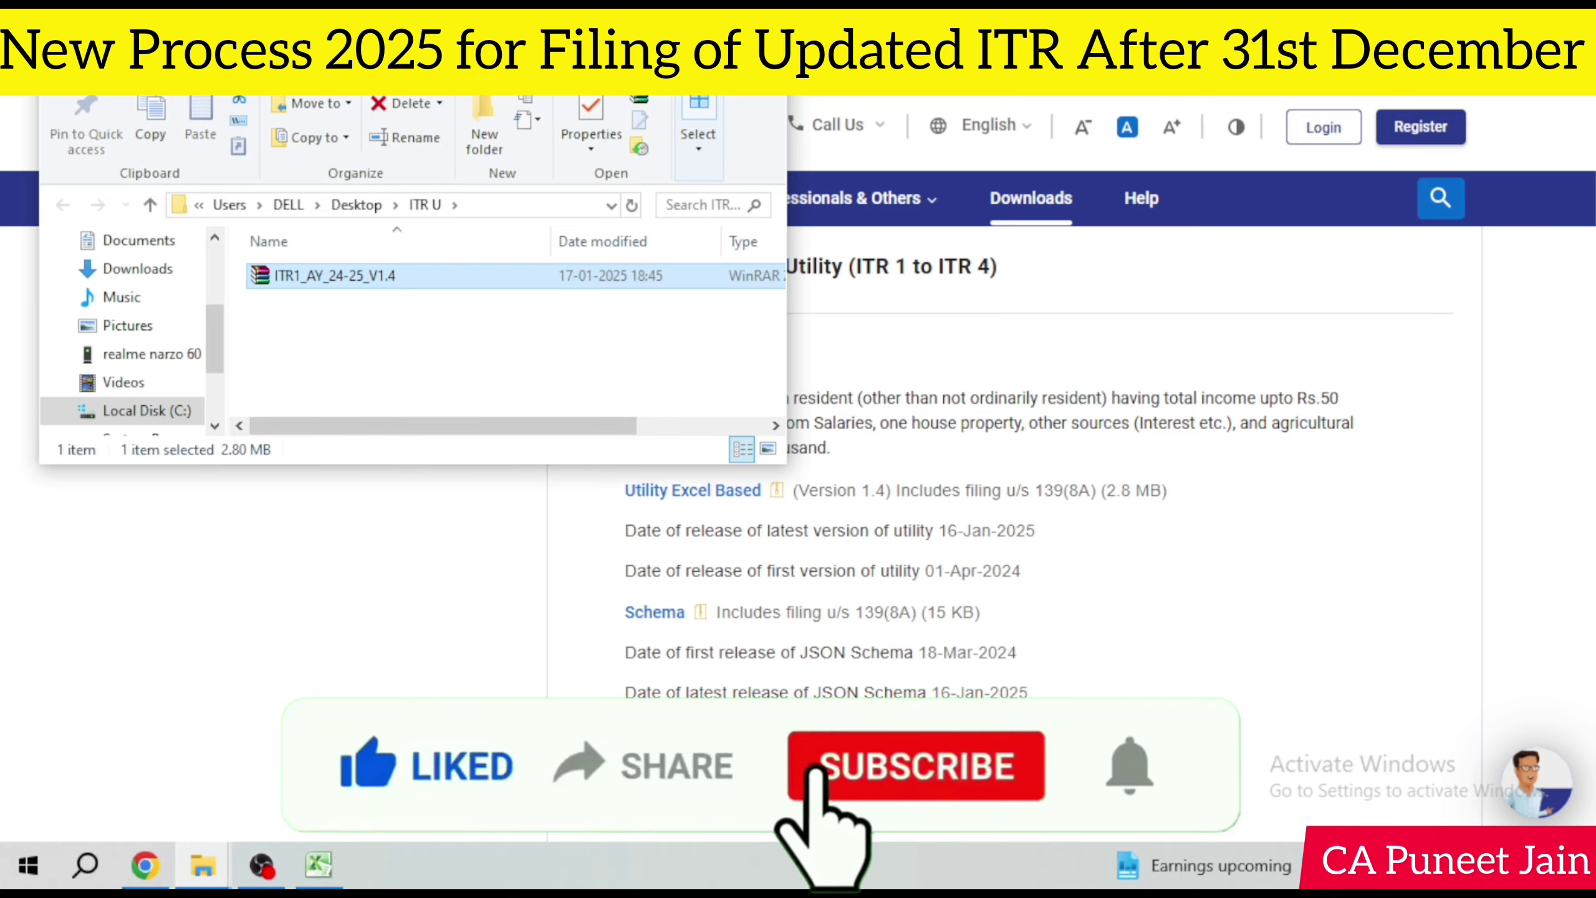
click(707, 36)
Step: Extract the ITR1_AY_24-25_V1.4 archive into its own subfolder and open the extracted folder
right_click(302, 242)
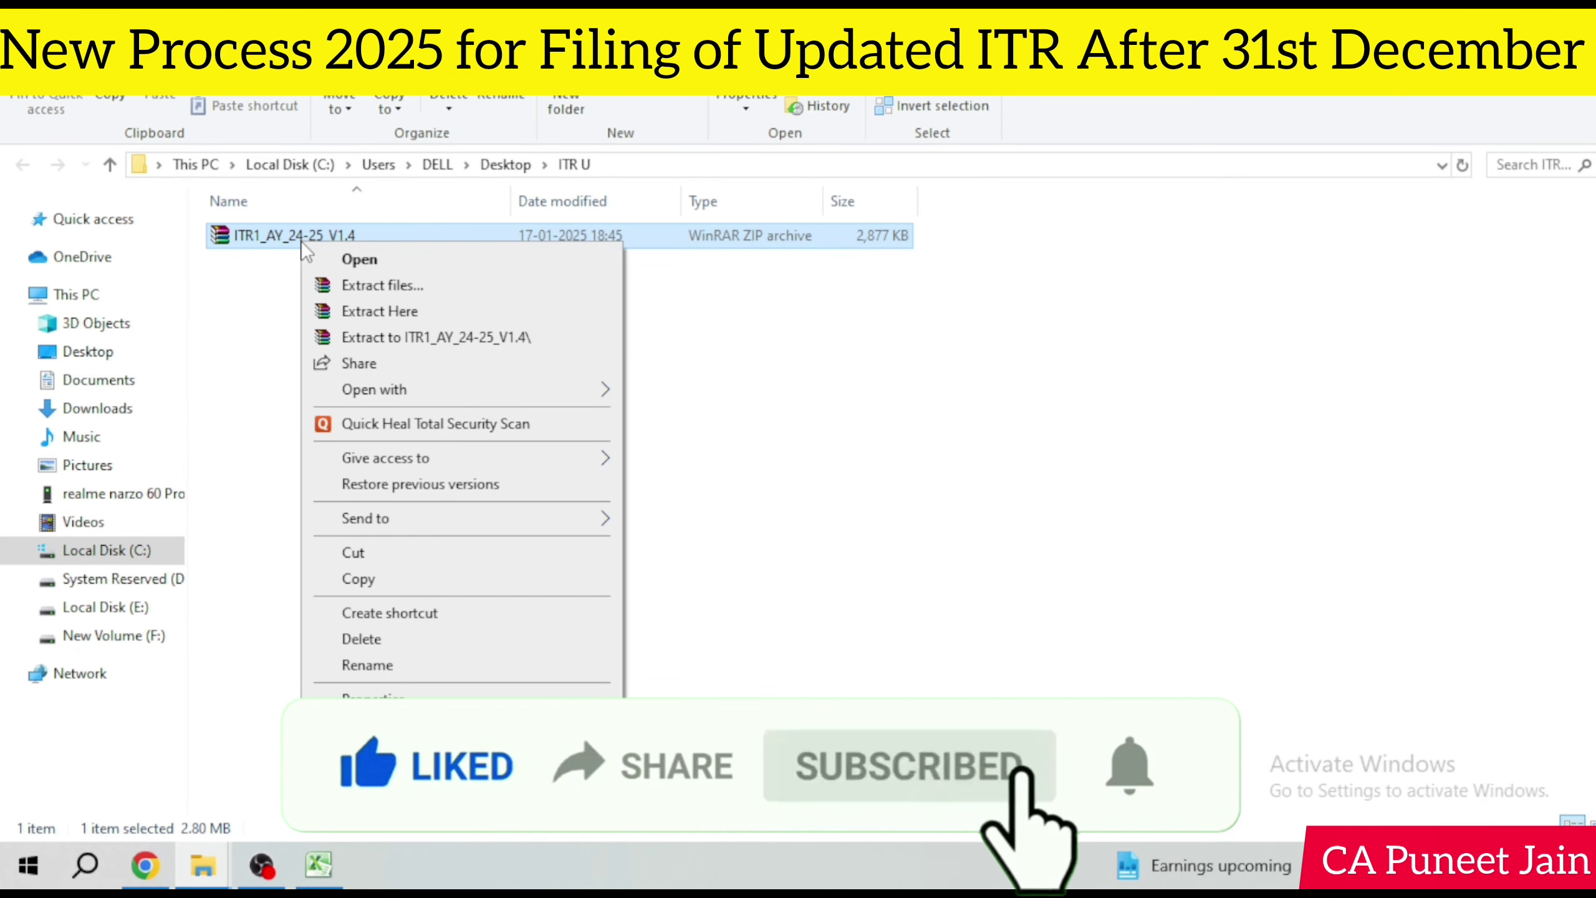
click(414, 289)
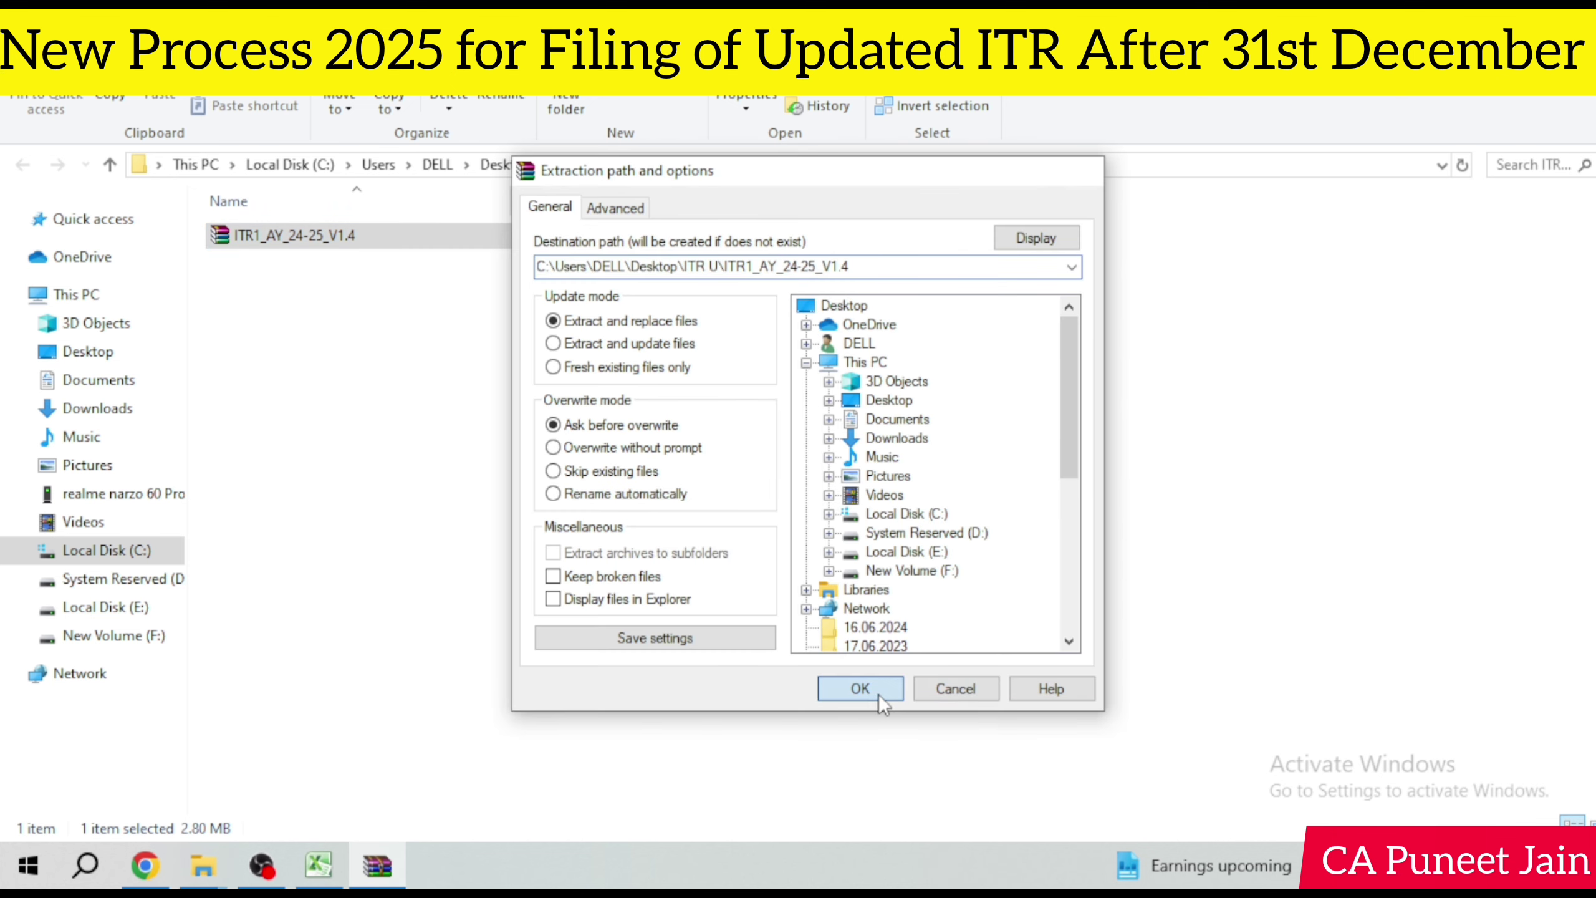
click(877, 693)
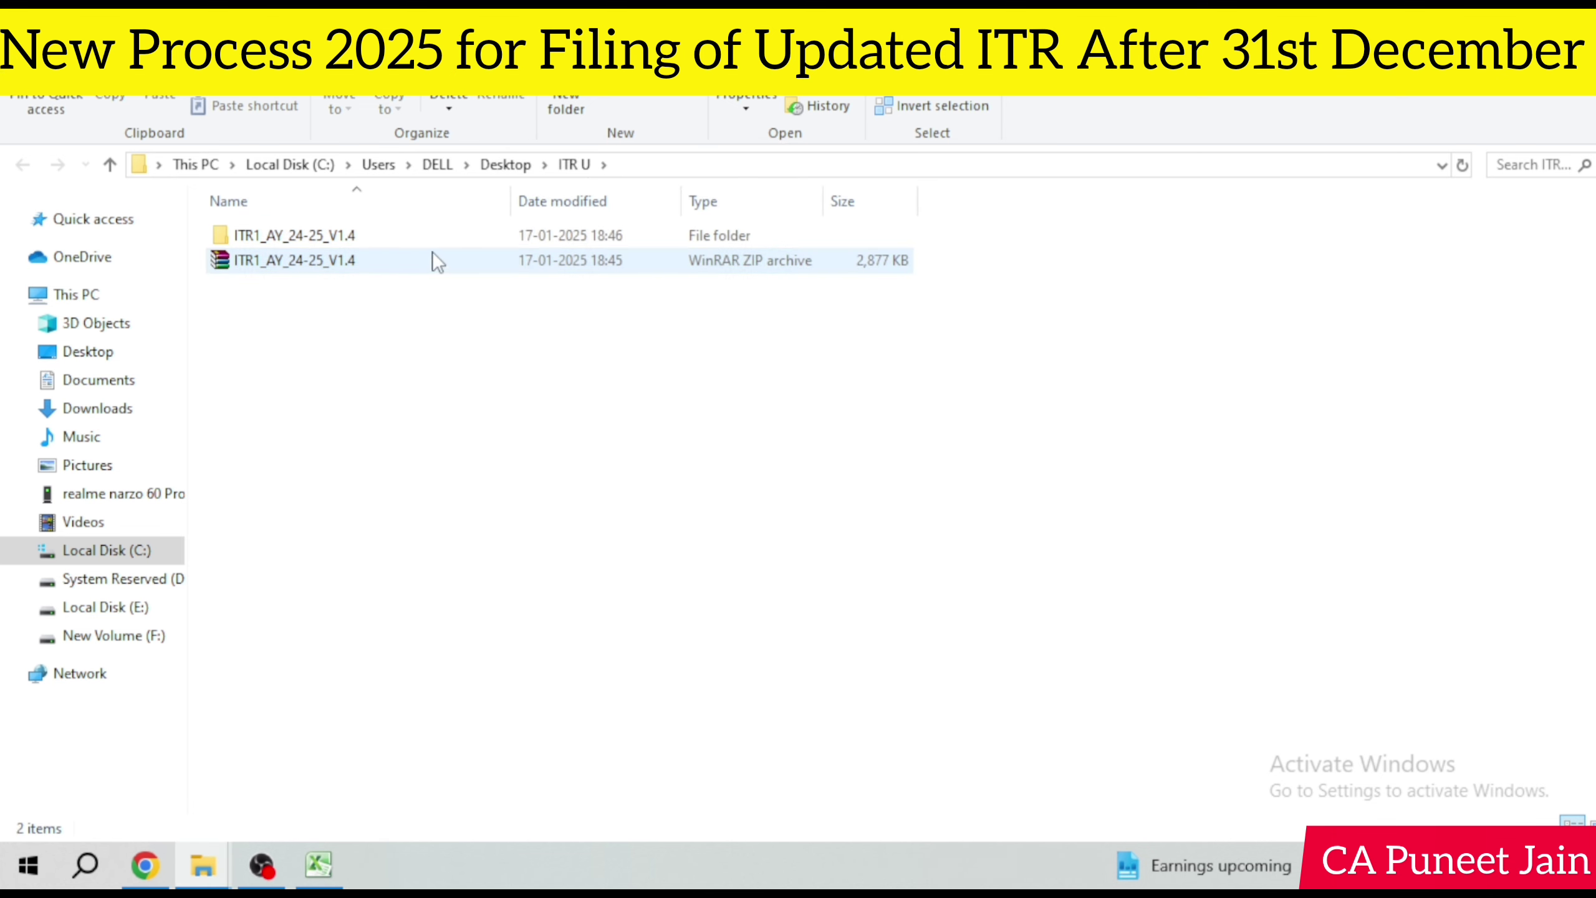
double_click(447, 240)
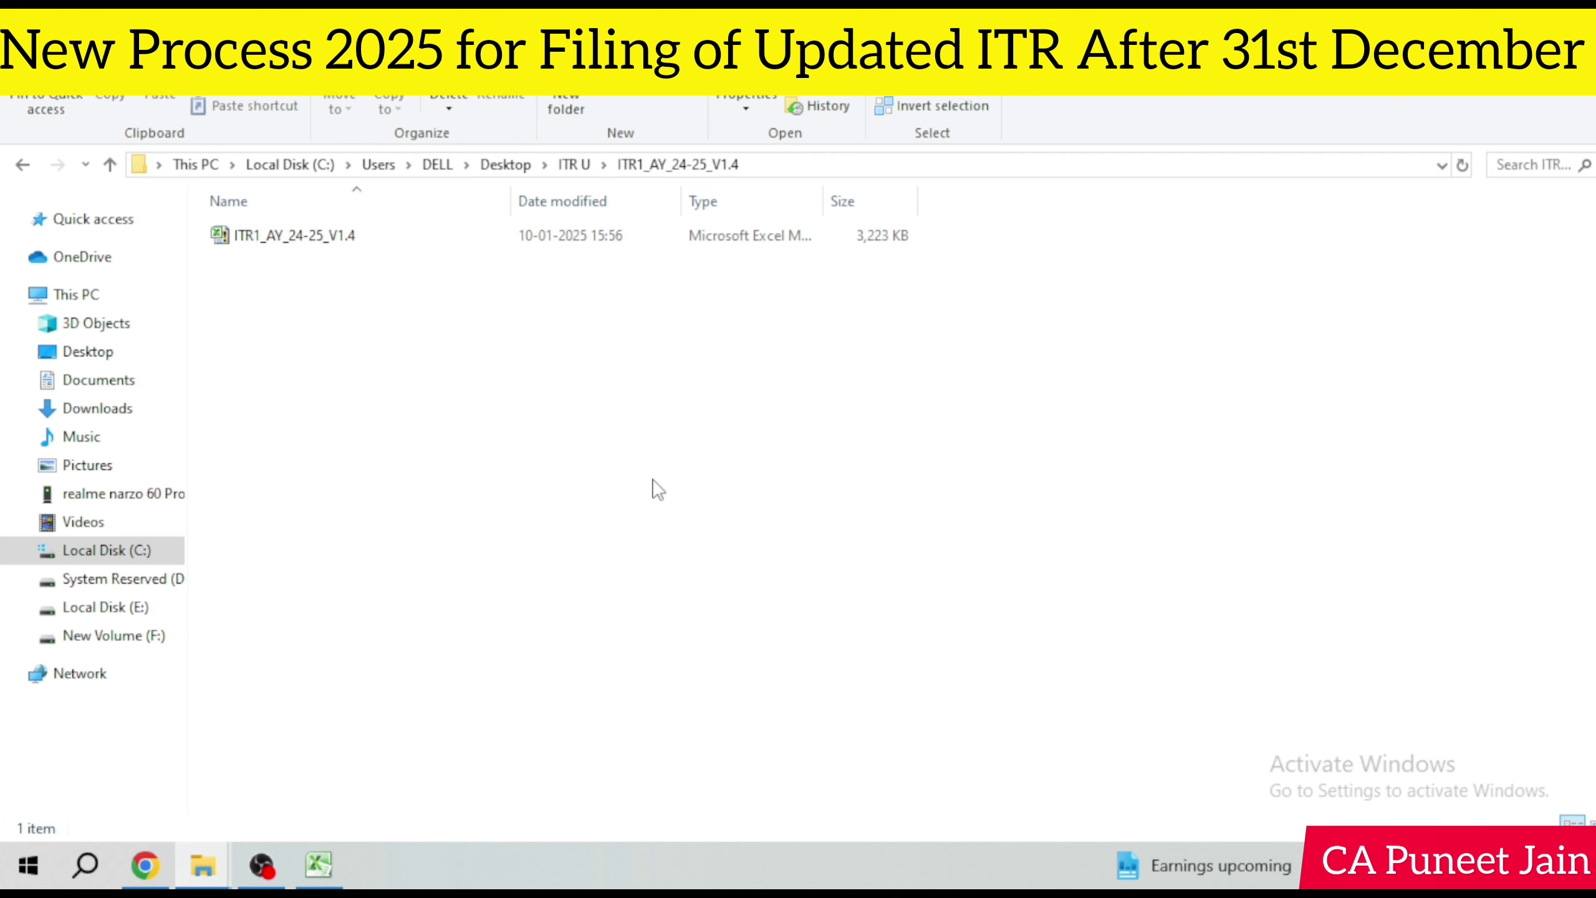
Step: Open the extracted ITR-1 workbook in Excel and enable its disabled active content
right_click(270, 880)
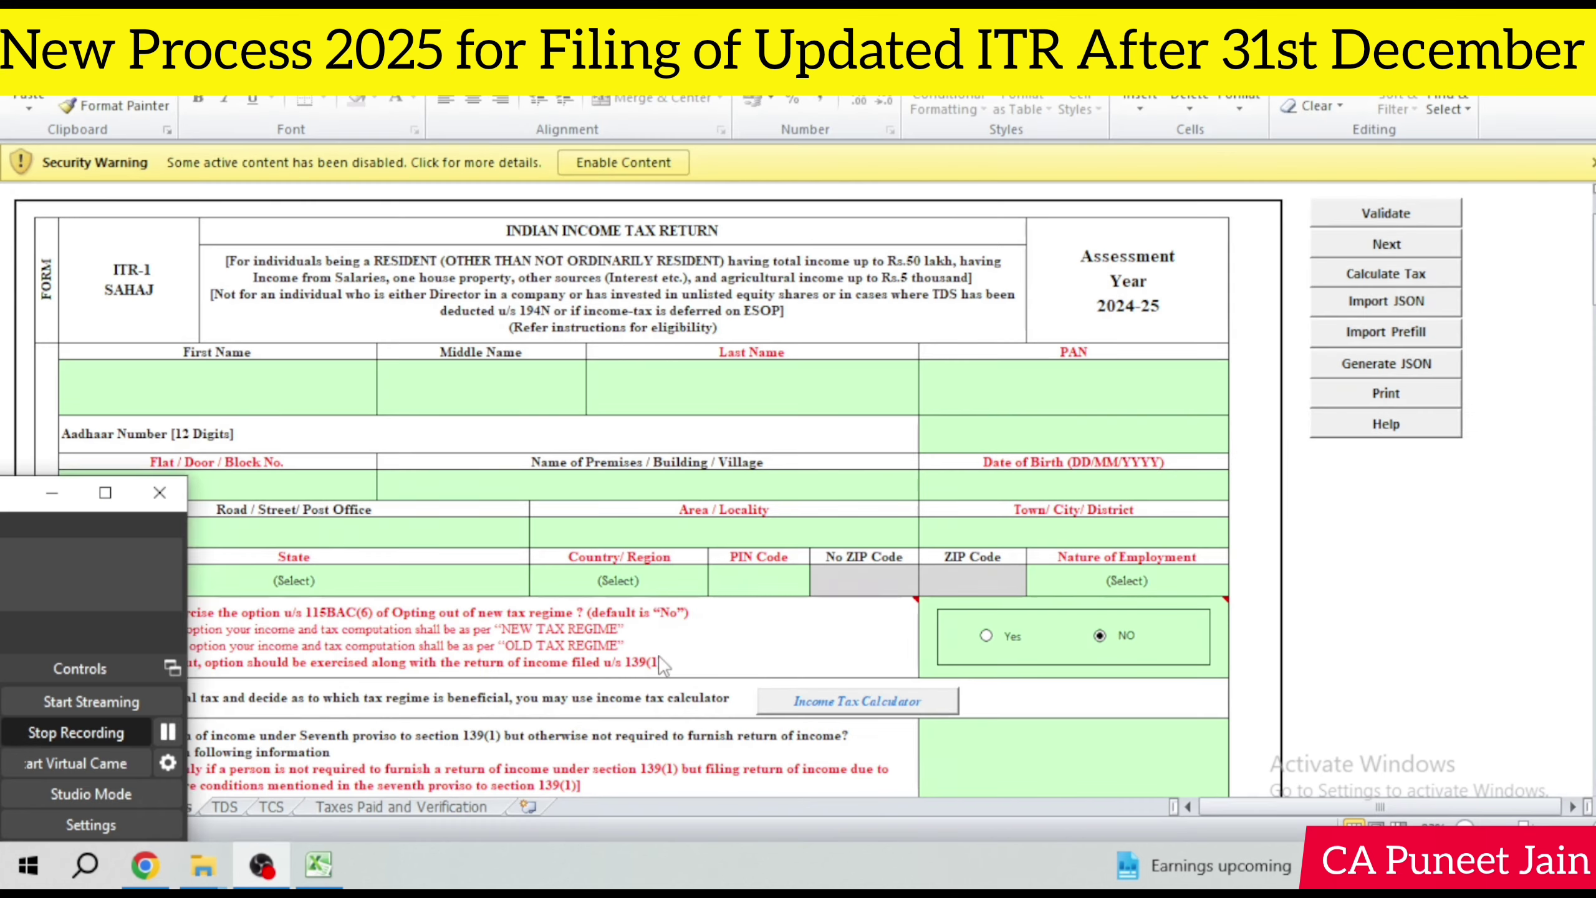
click(652, 162)
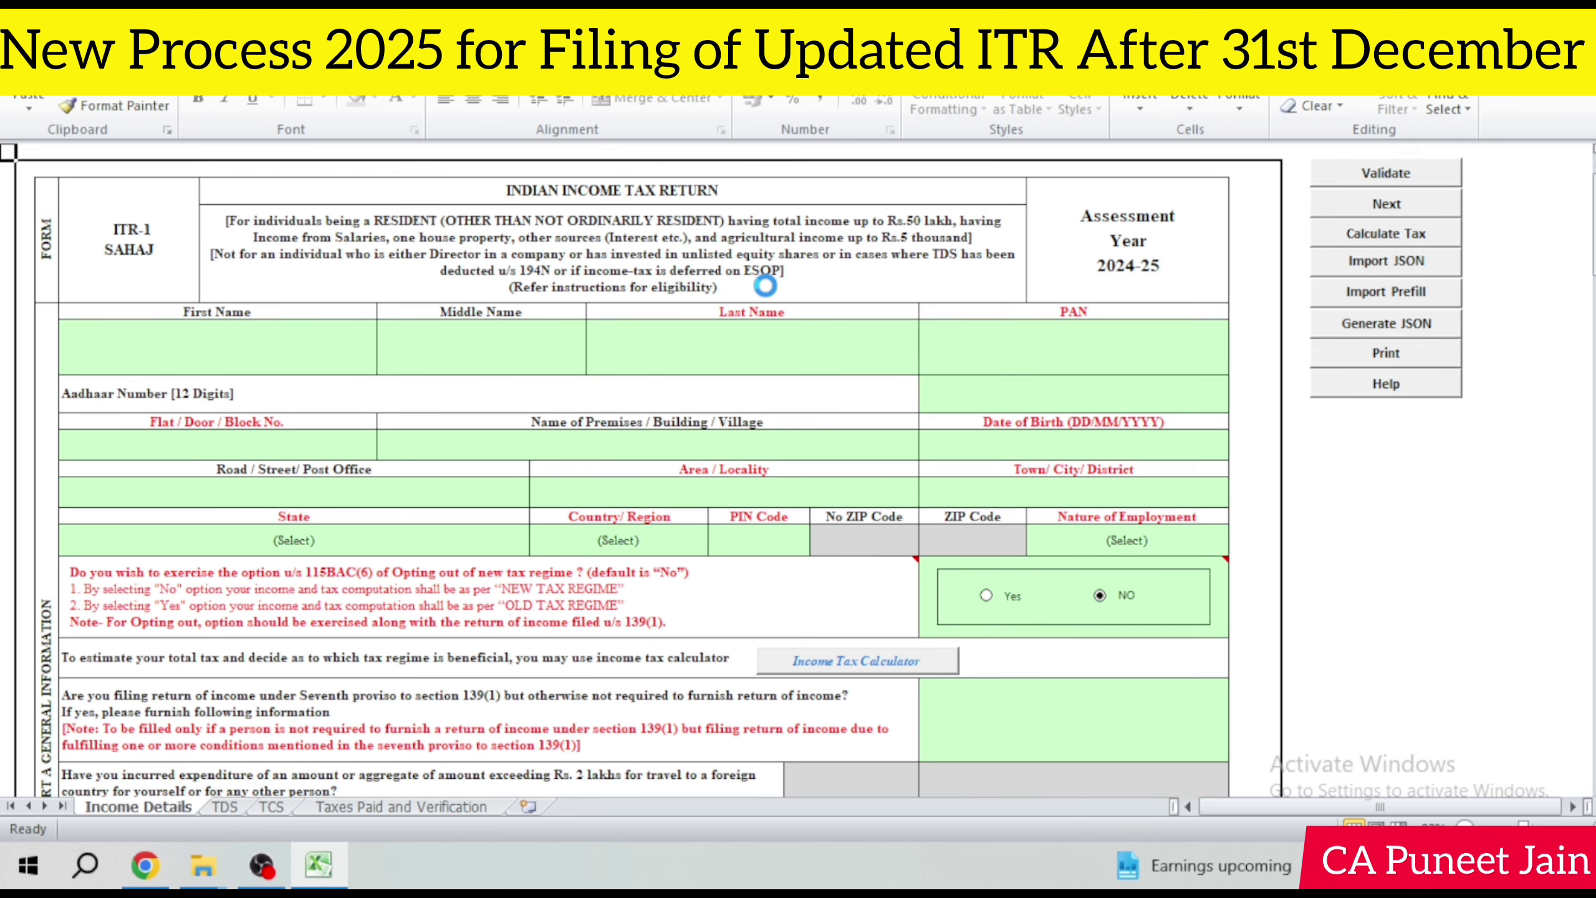
click(805, 585)
Step: Review the general information fields on the Income Details sheet, including name, PAN, Aadhaar number, address and date of birth
scroll(848, 549, down, 3)
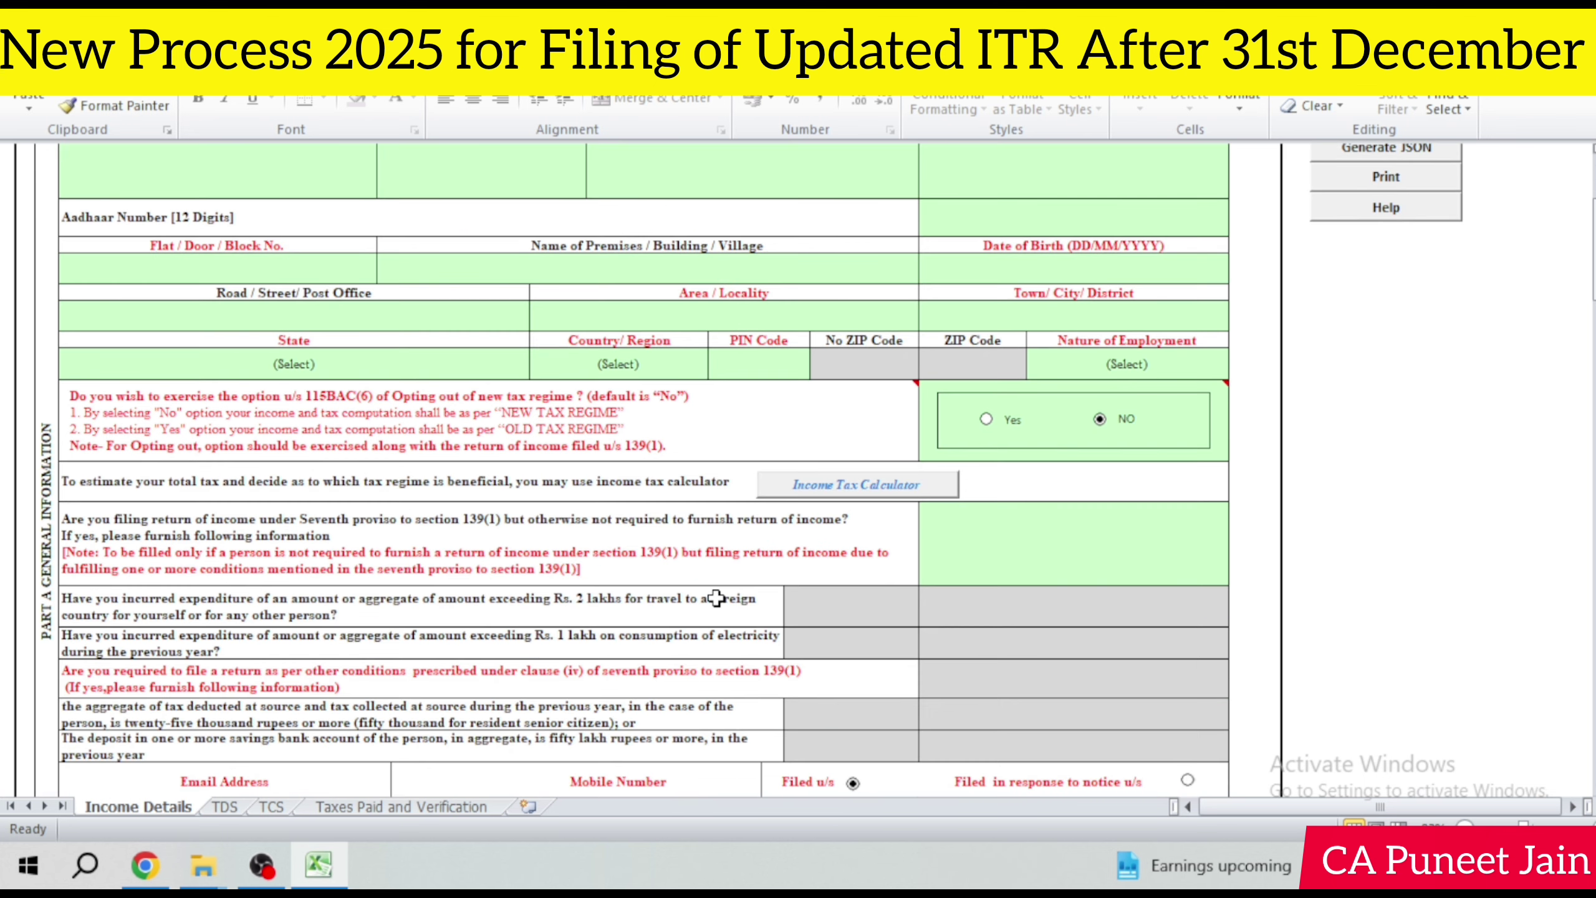
scroll(699, 579, up, 3)
click(233, 356)
key(Tab)
key(Tab)
key(Tab)
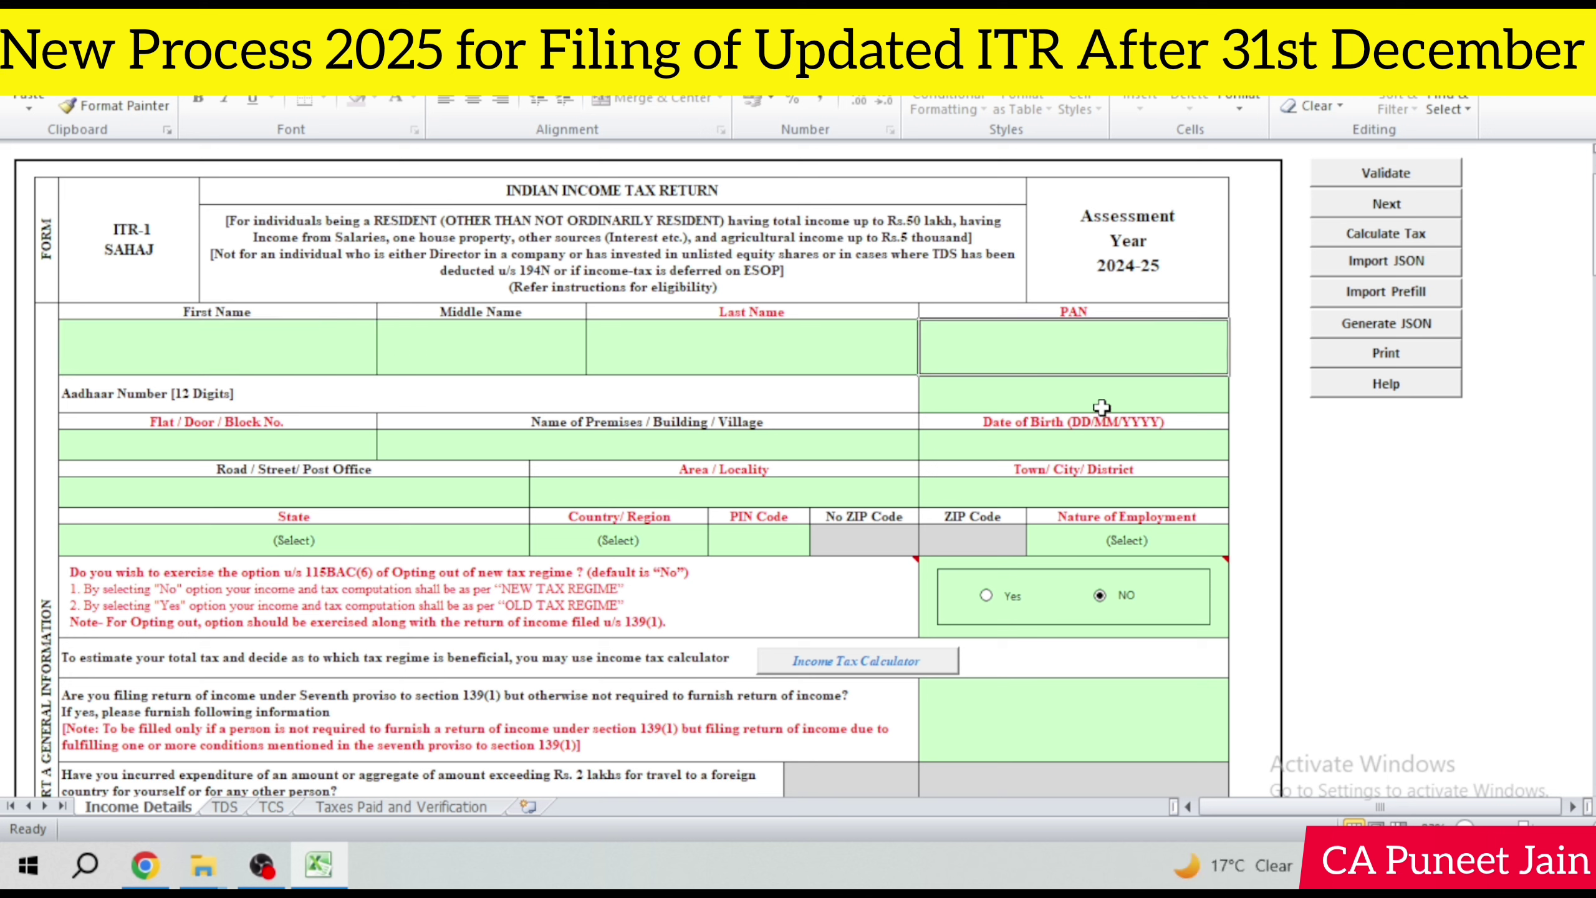
click(1079, 393)
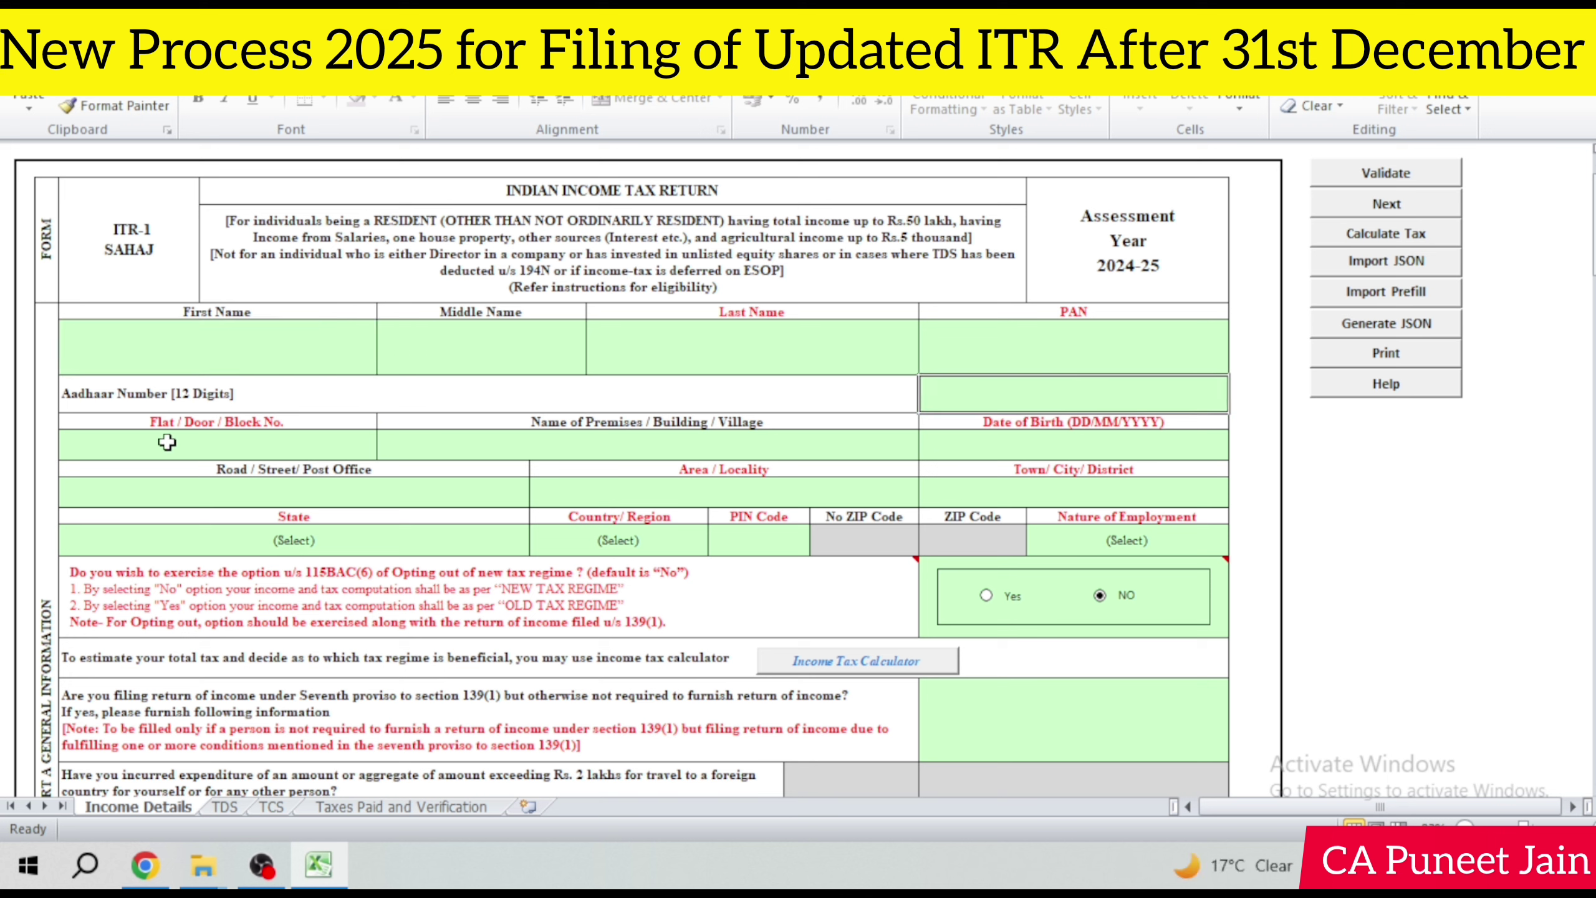
drag(167, 441, 779, 470)
click(909, 470)
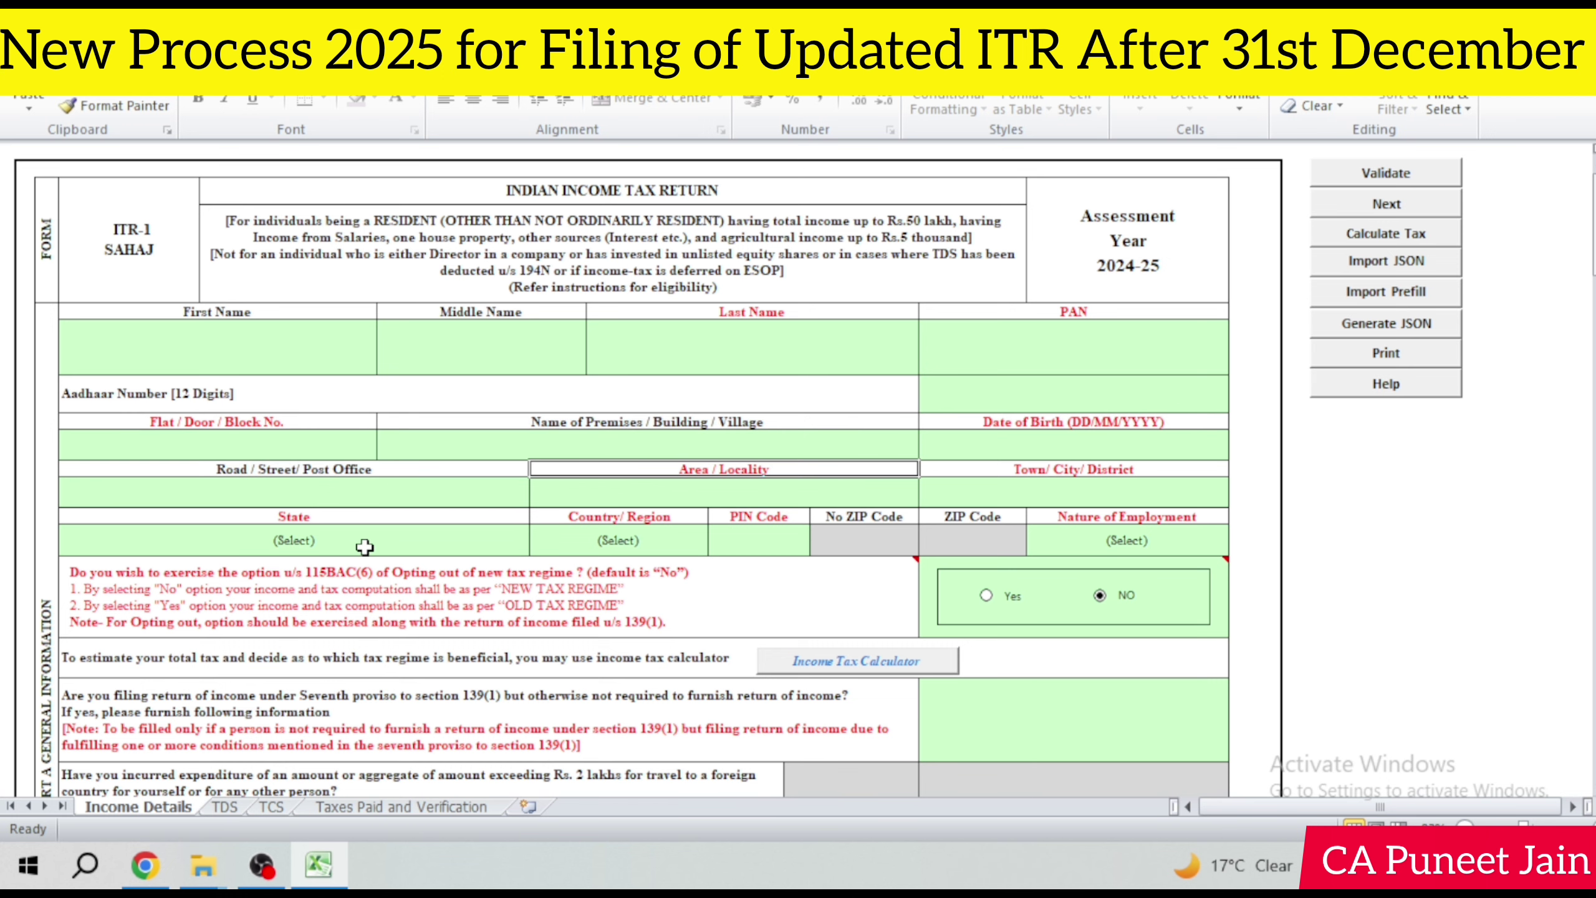
scroll(1089, 523, down, 1)
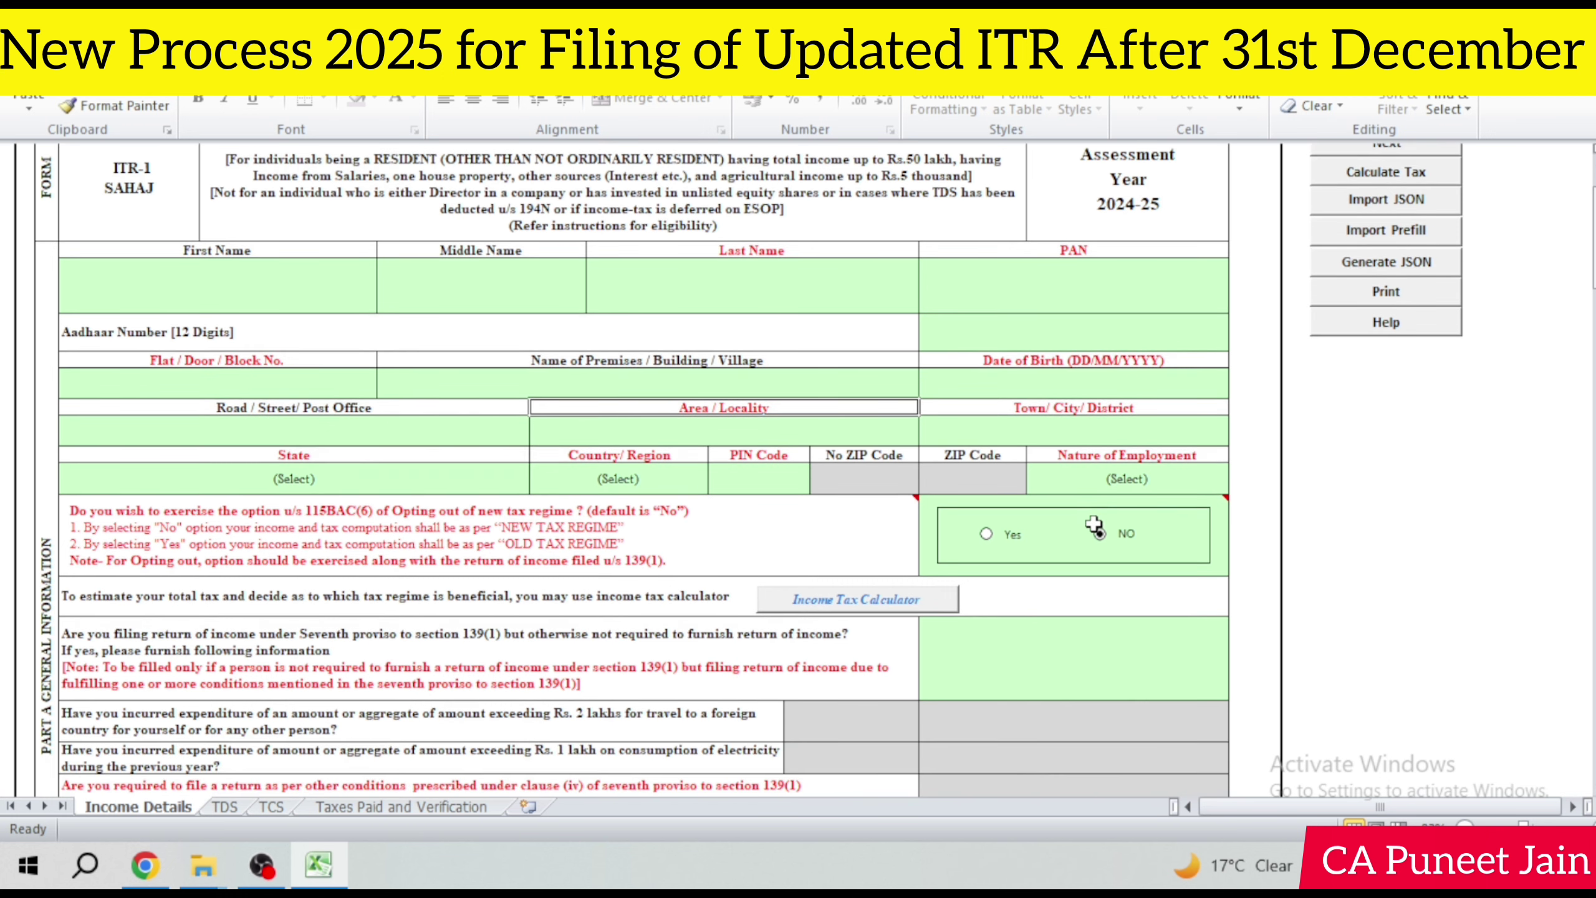
Step: Set the Nature of Employment to Others
click(1127, 488)
key(alt+Down)
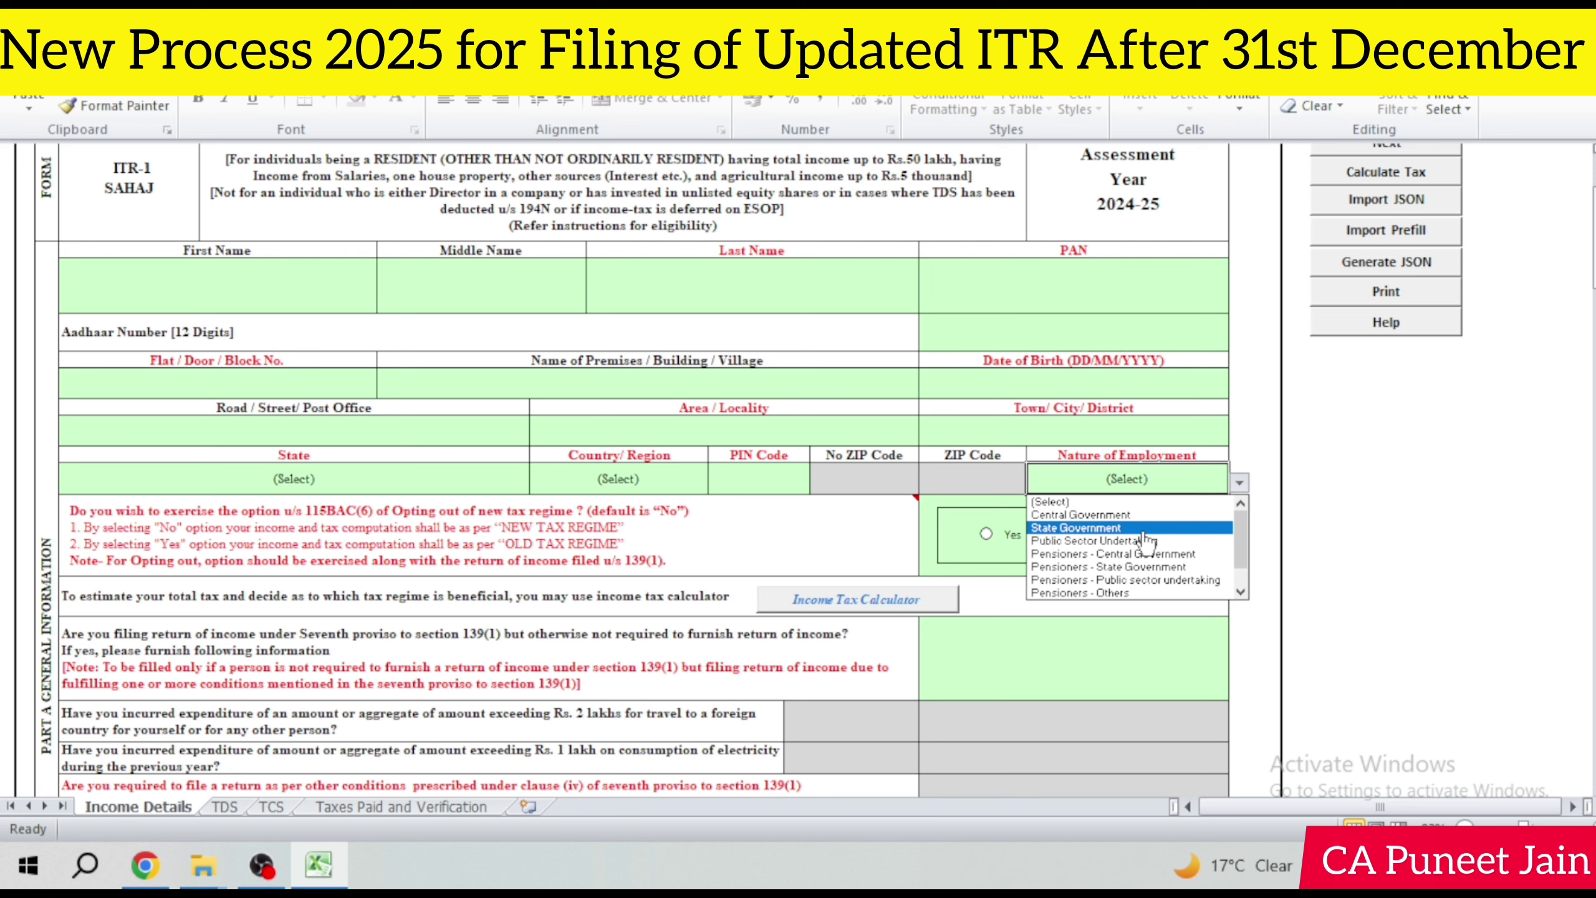
key(Escape)
click(1239, 482)
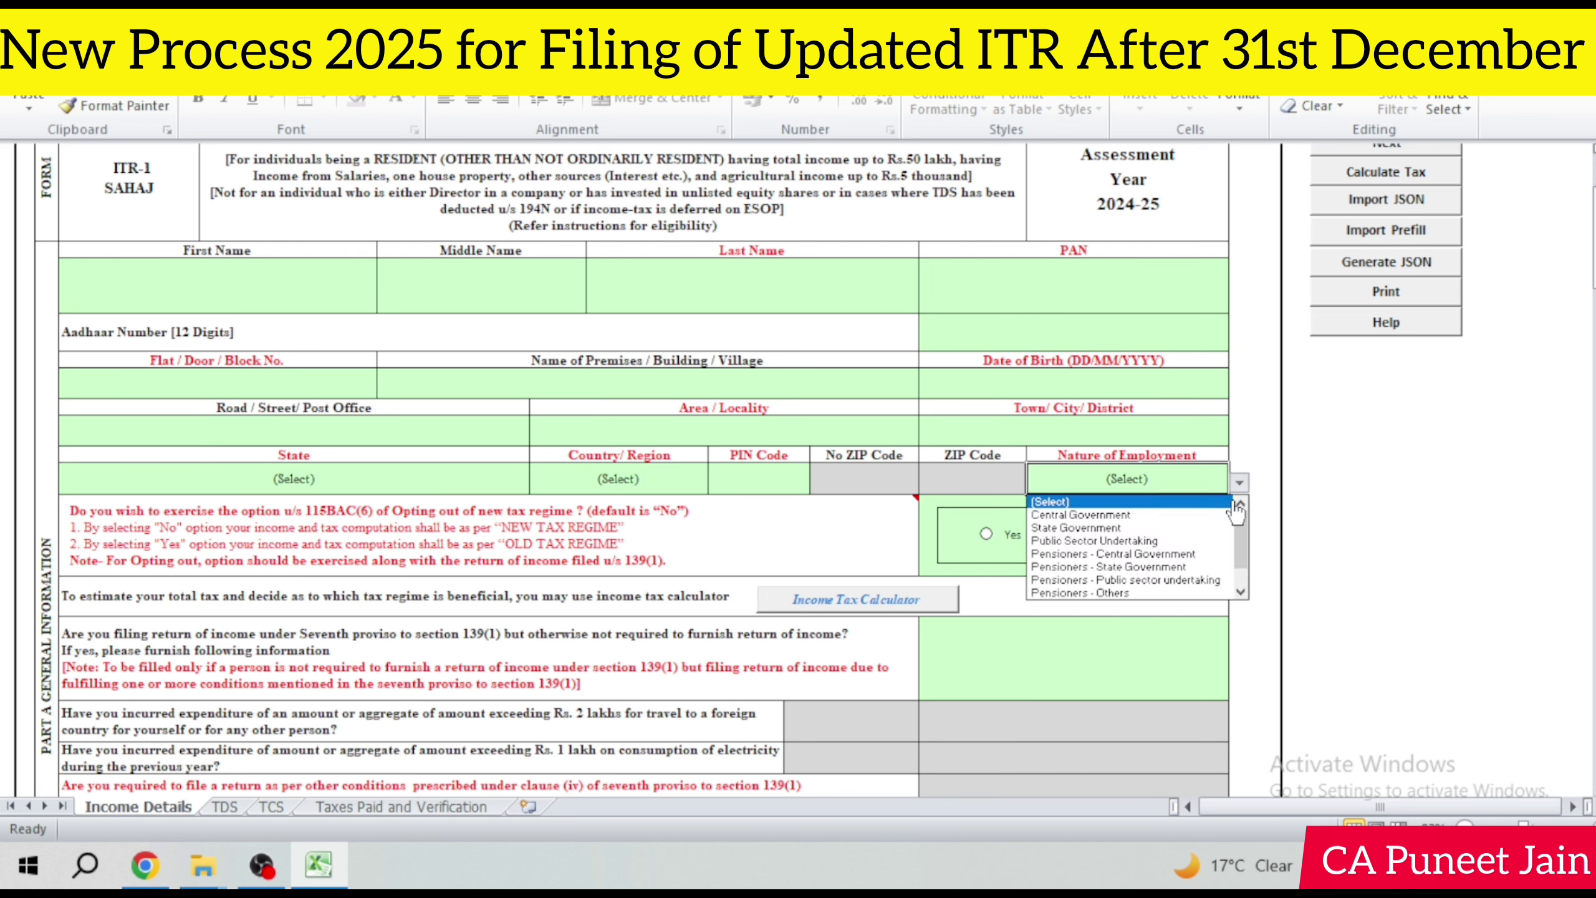
scroll(1234, 569, down, 1)
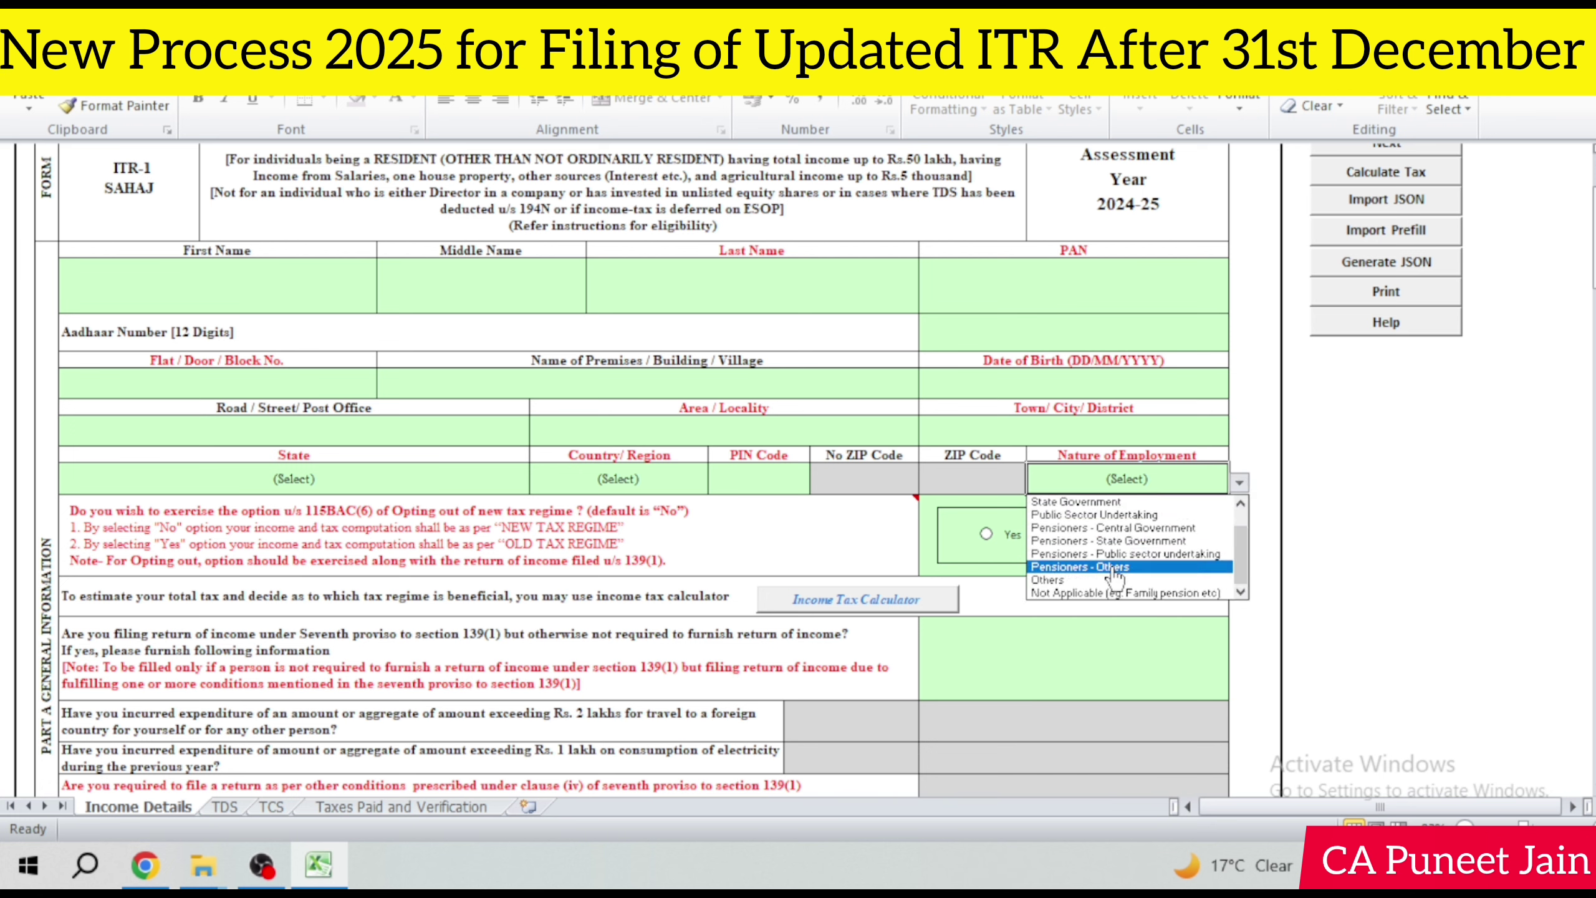
click(1072, 582)
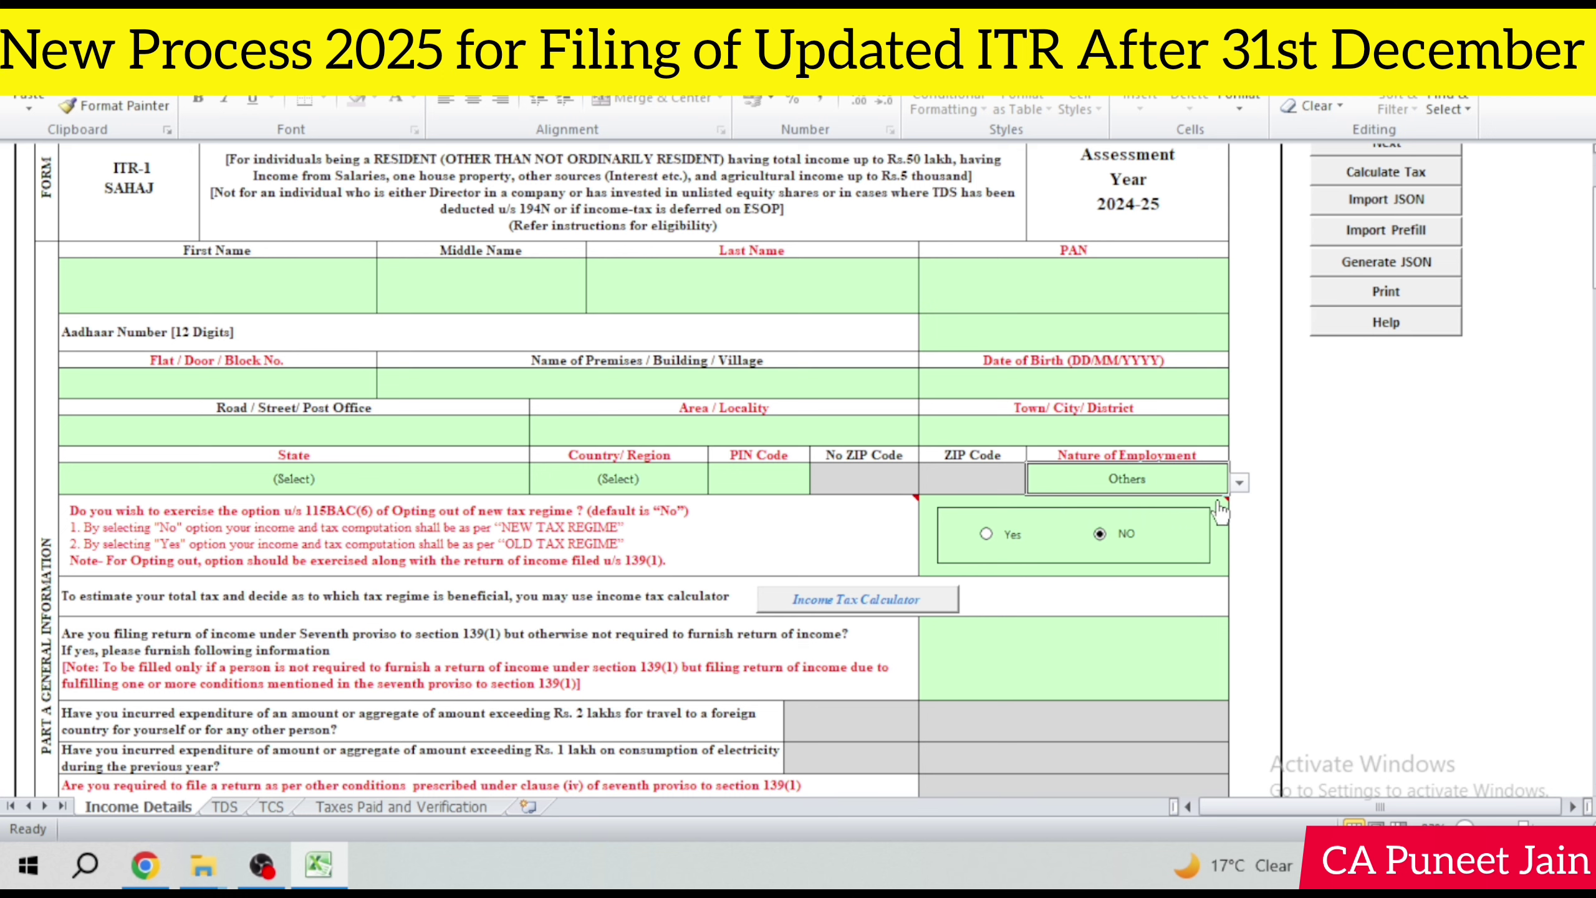
Step: Examine the remaining Nature of Employment options, including Not Applicable for family pension, and close the list without changing the choice
click(1240, 489)
click(1239, 483)
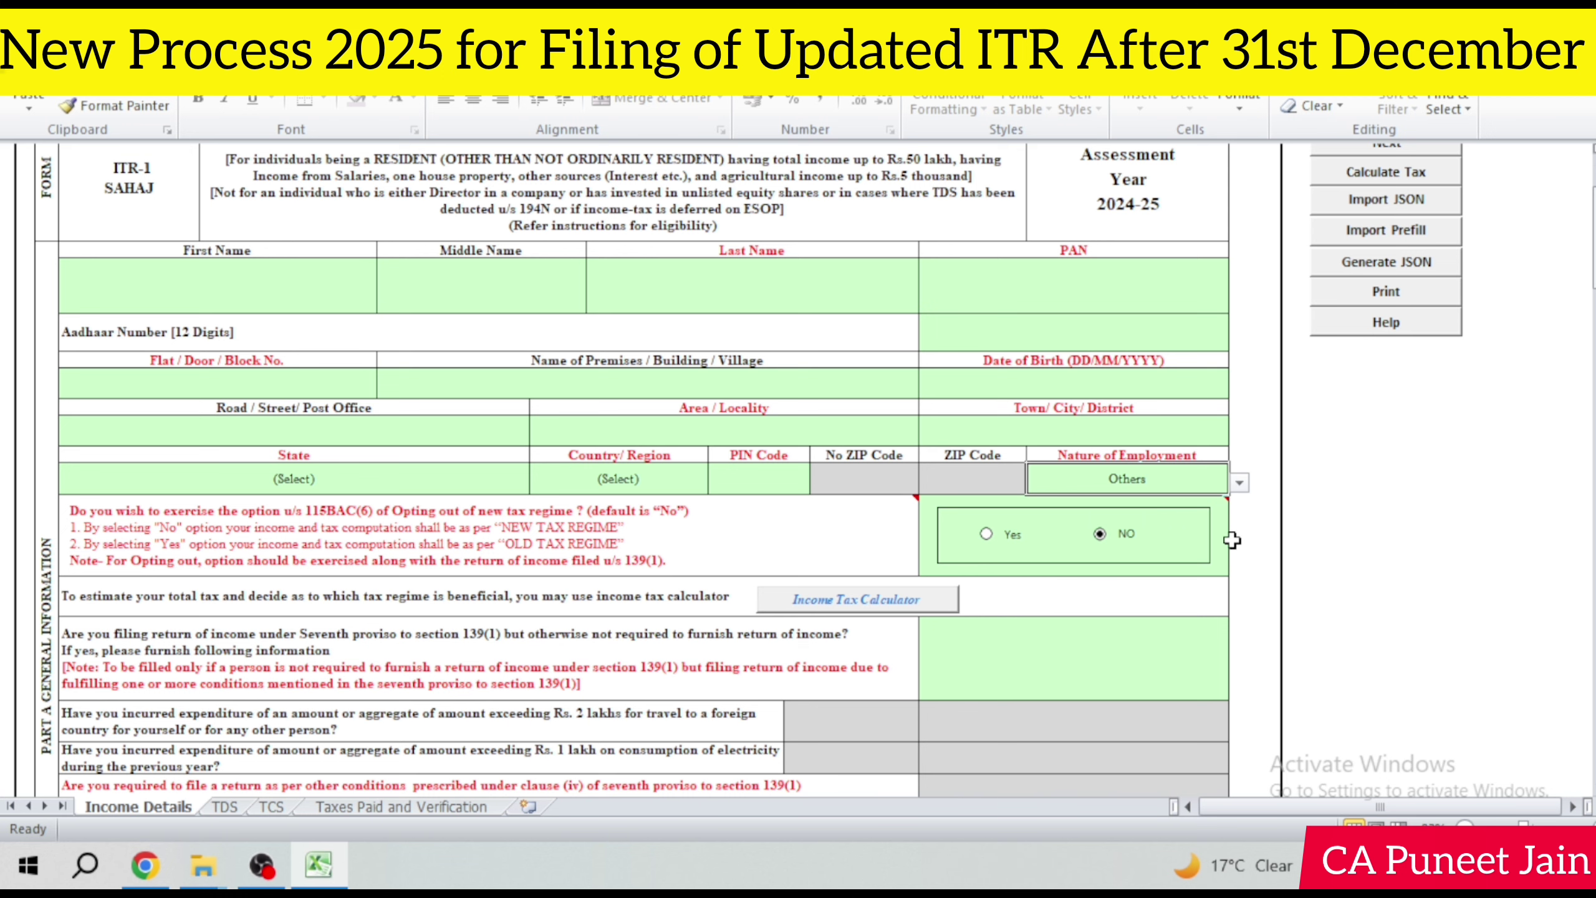
click(1239, 483)
click(1239, 482)
click(1239, 482)
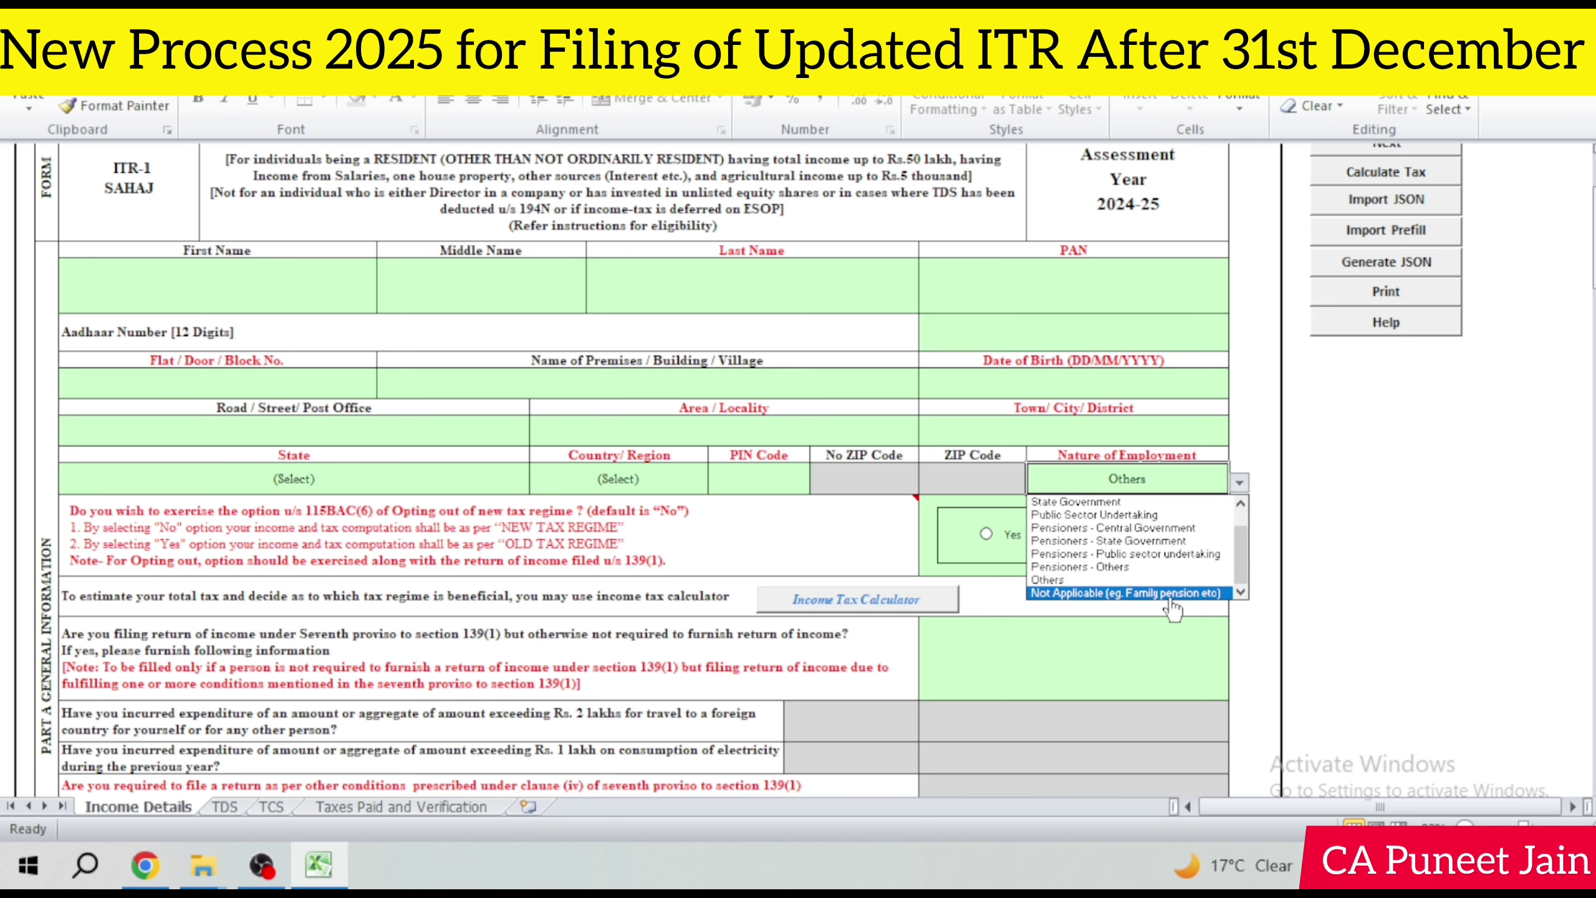
click(1301, 572)
Step: Read the section 115BAC(6) new tax regime opt-out question and the notes attached to it and its answer
scroll(1315, 558, down, 2)
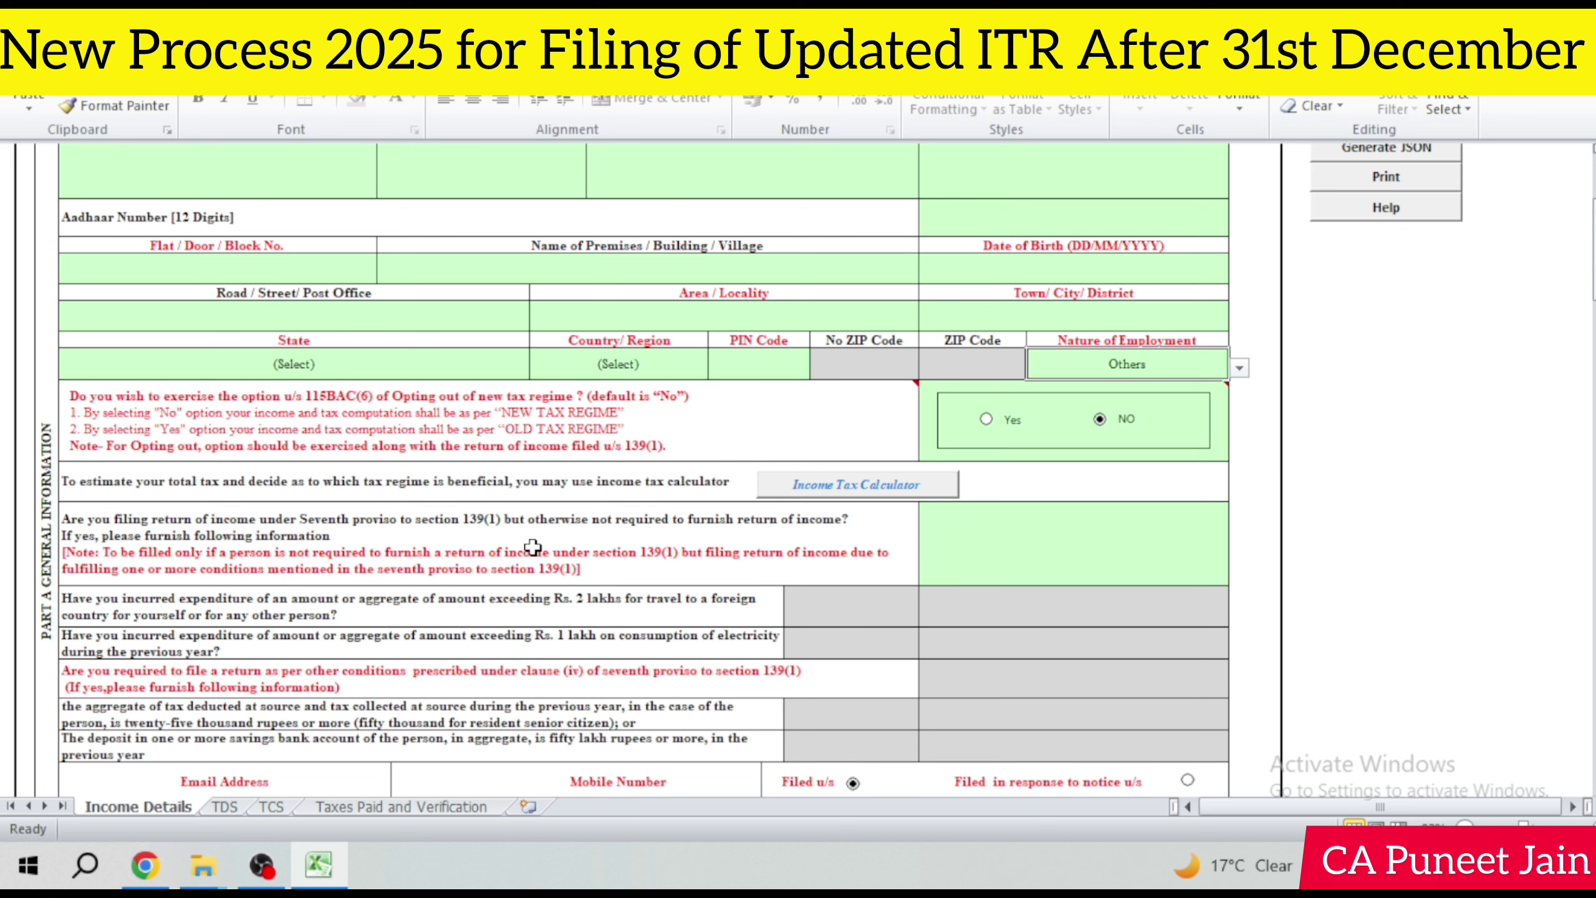
mouse_move(408, 420)
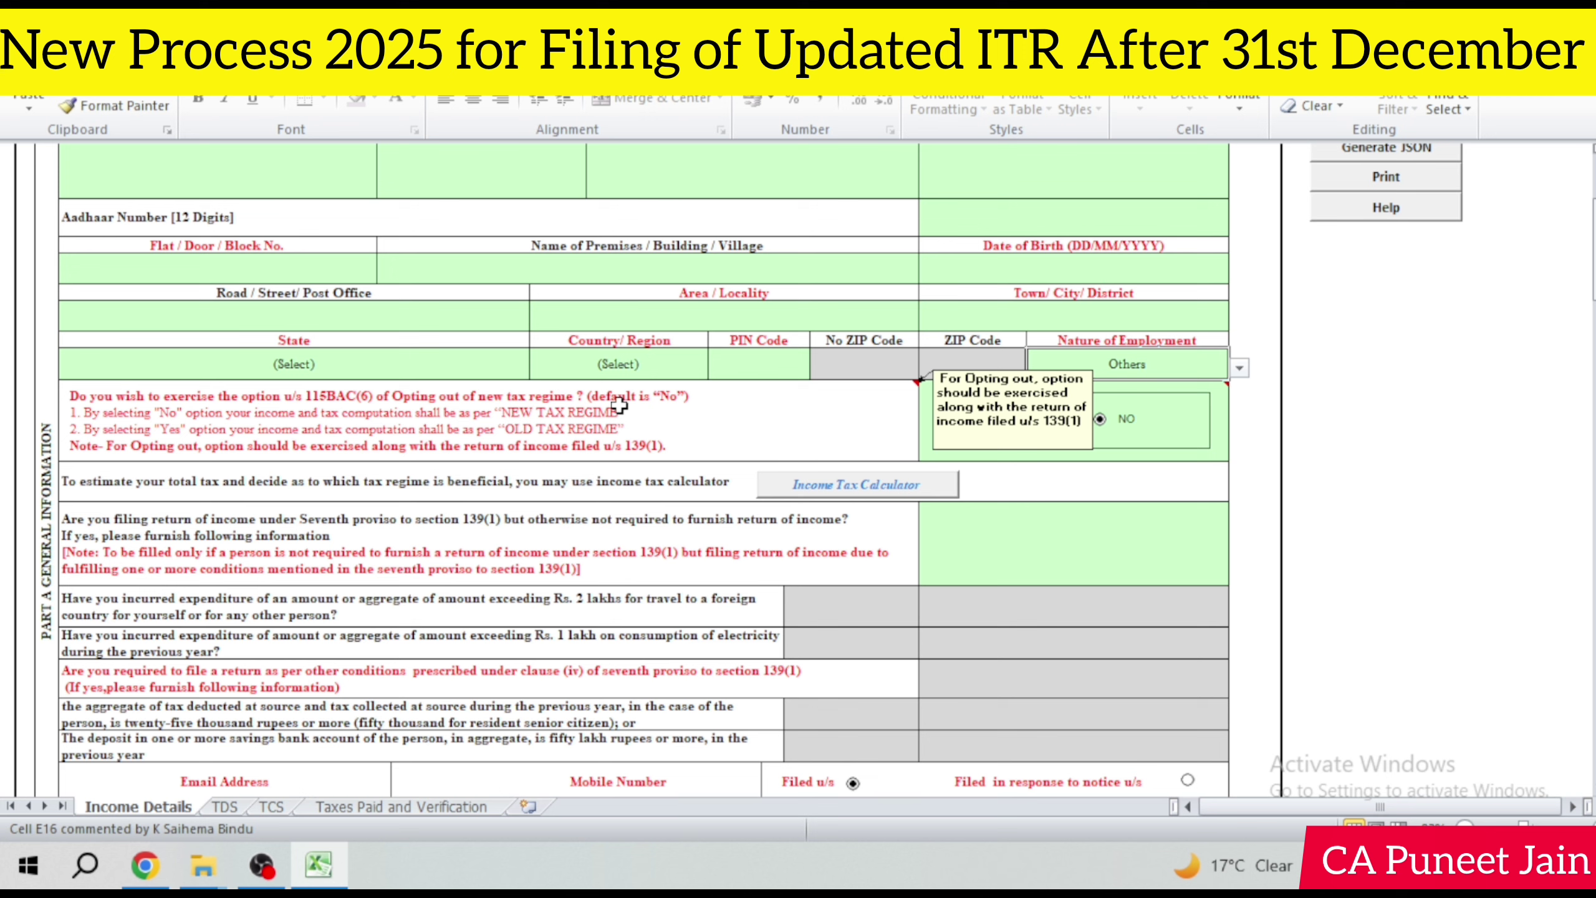
click(691, 445)
mouse_move(1043, 441)
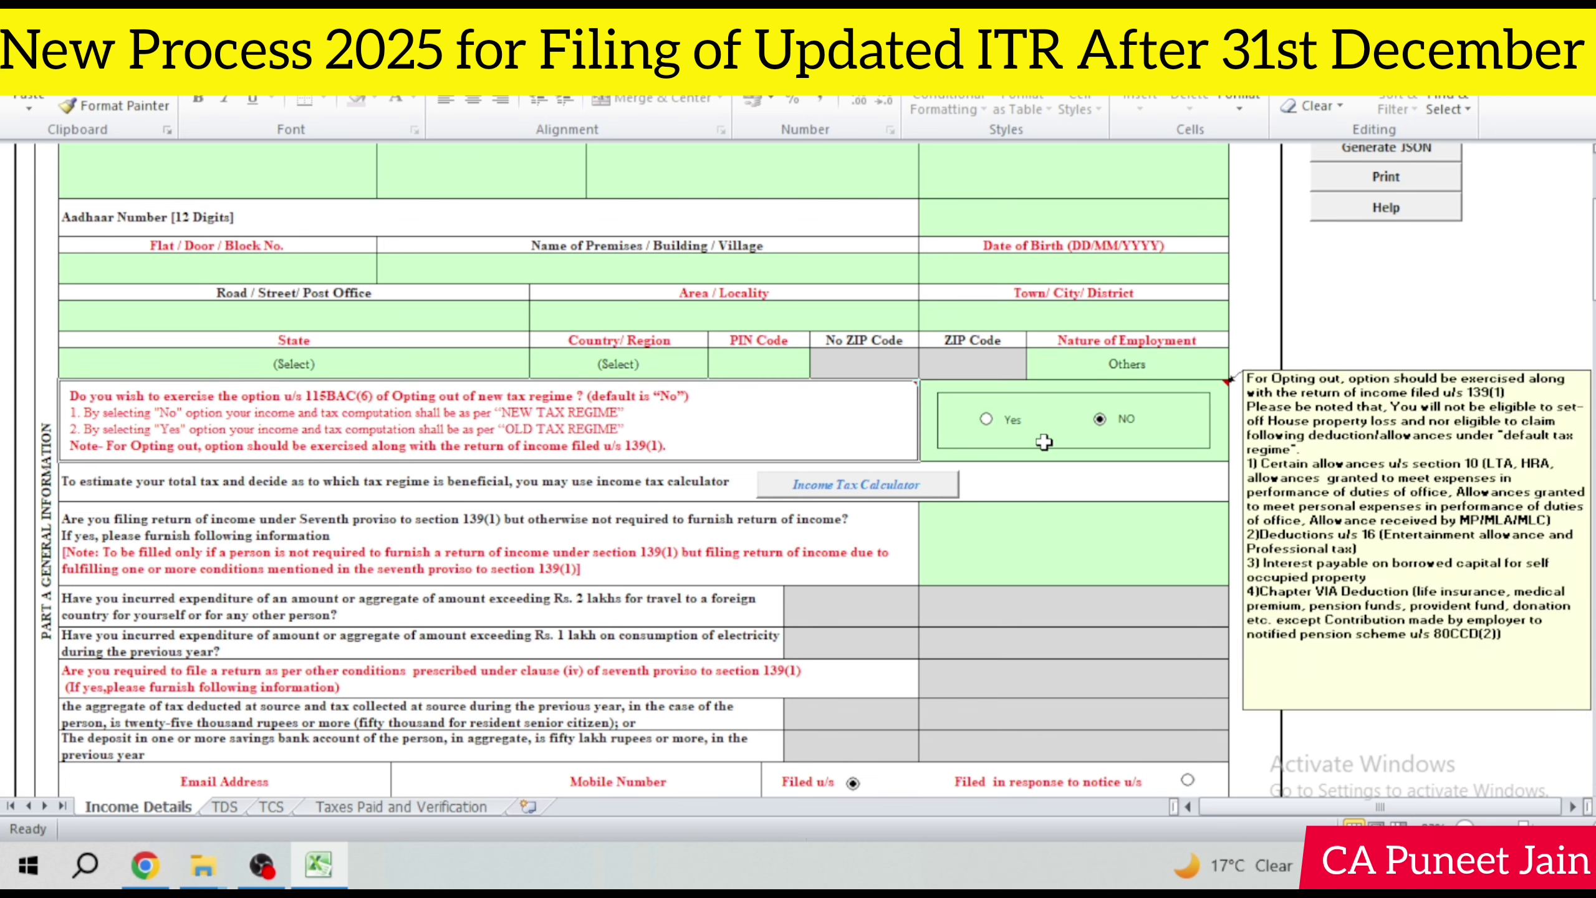
mouse_move(281, 439)
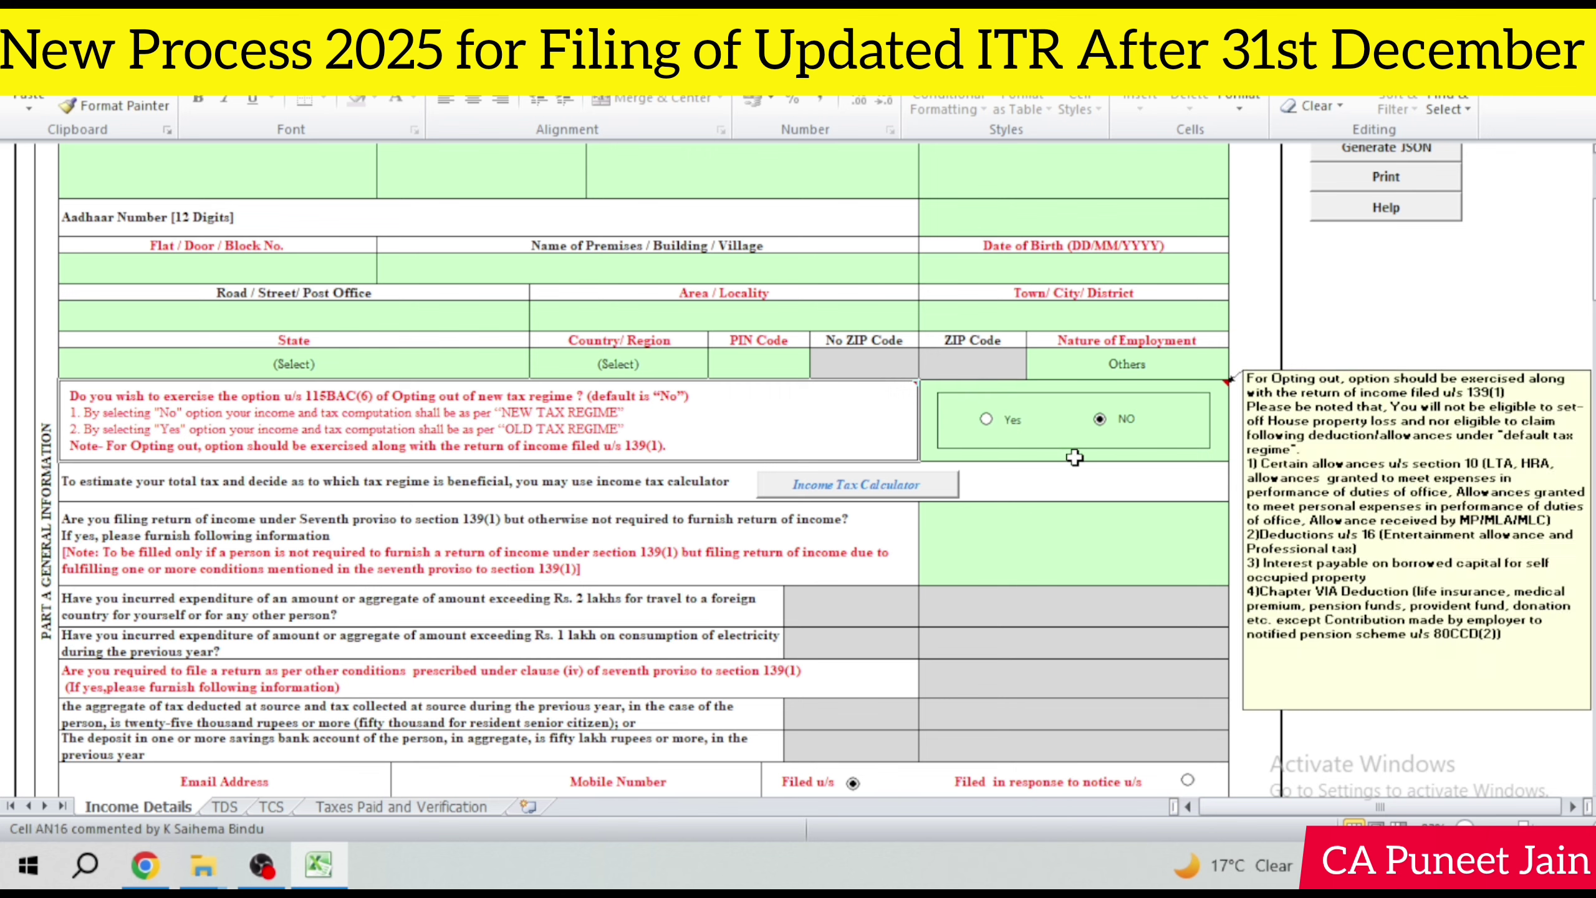
Step: Try answering Yes to opting out of the new tax regime, check the section 139(1) note, and return the answer to No
click(983, 417)
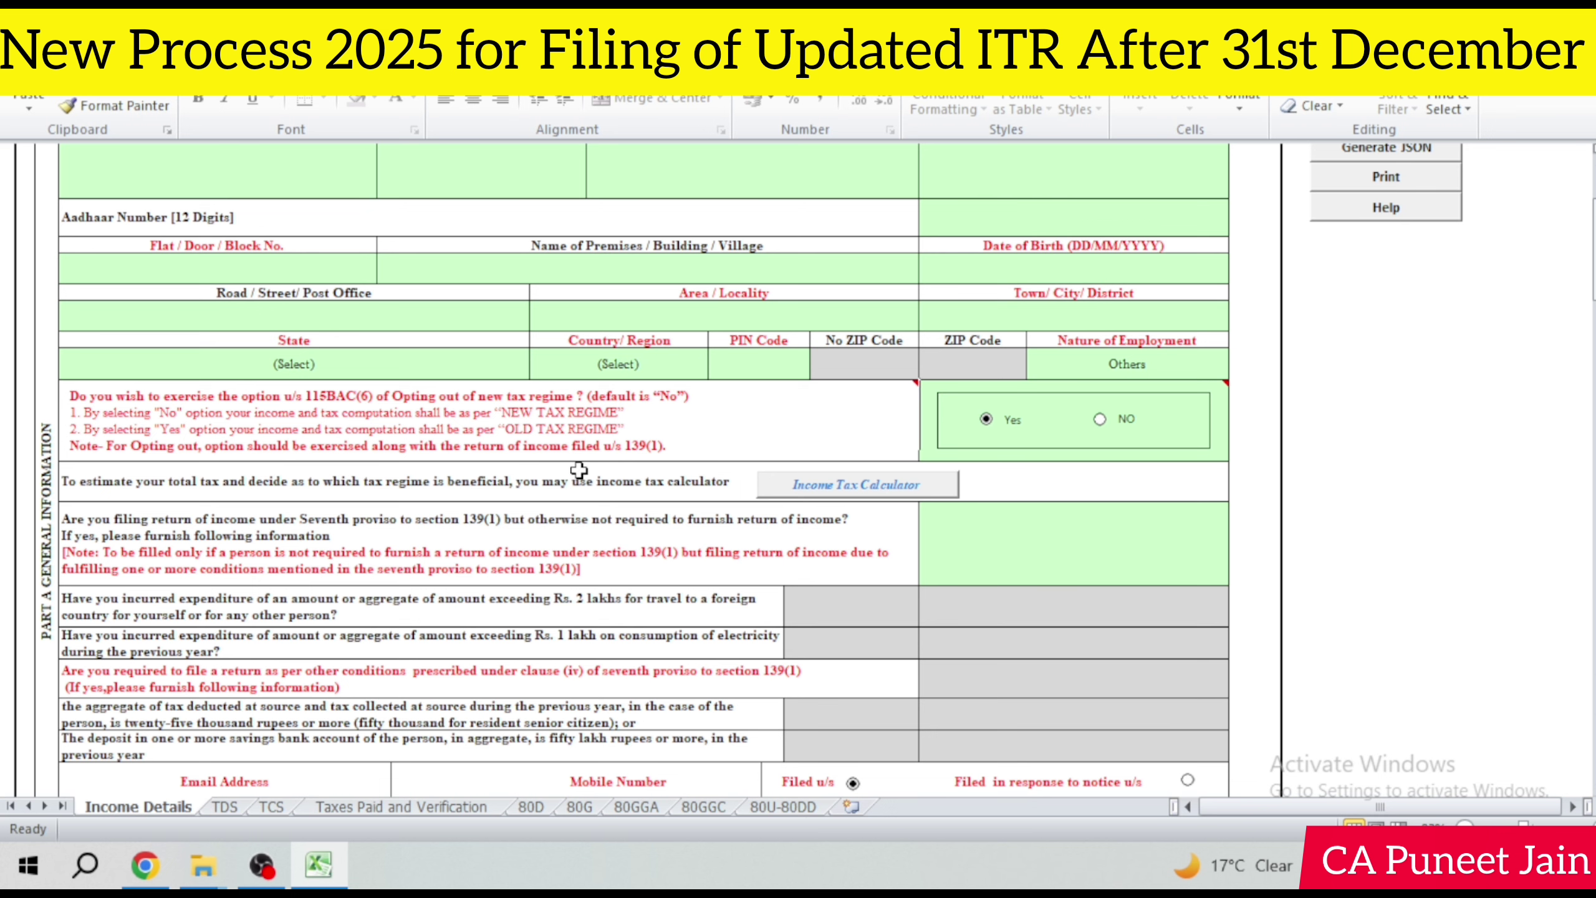
mouse_move(569, 461)
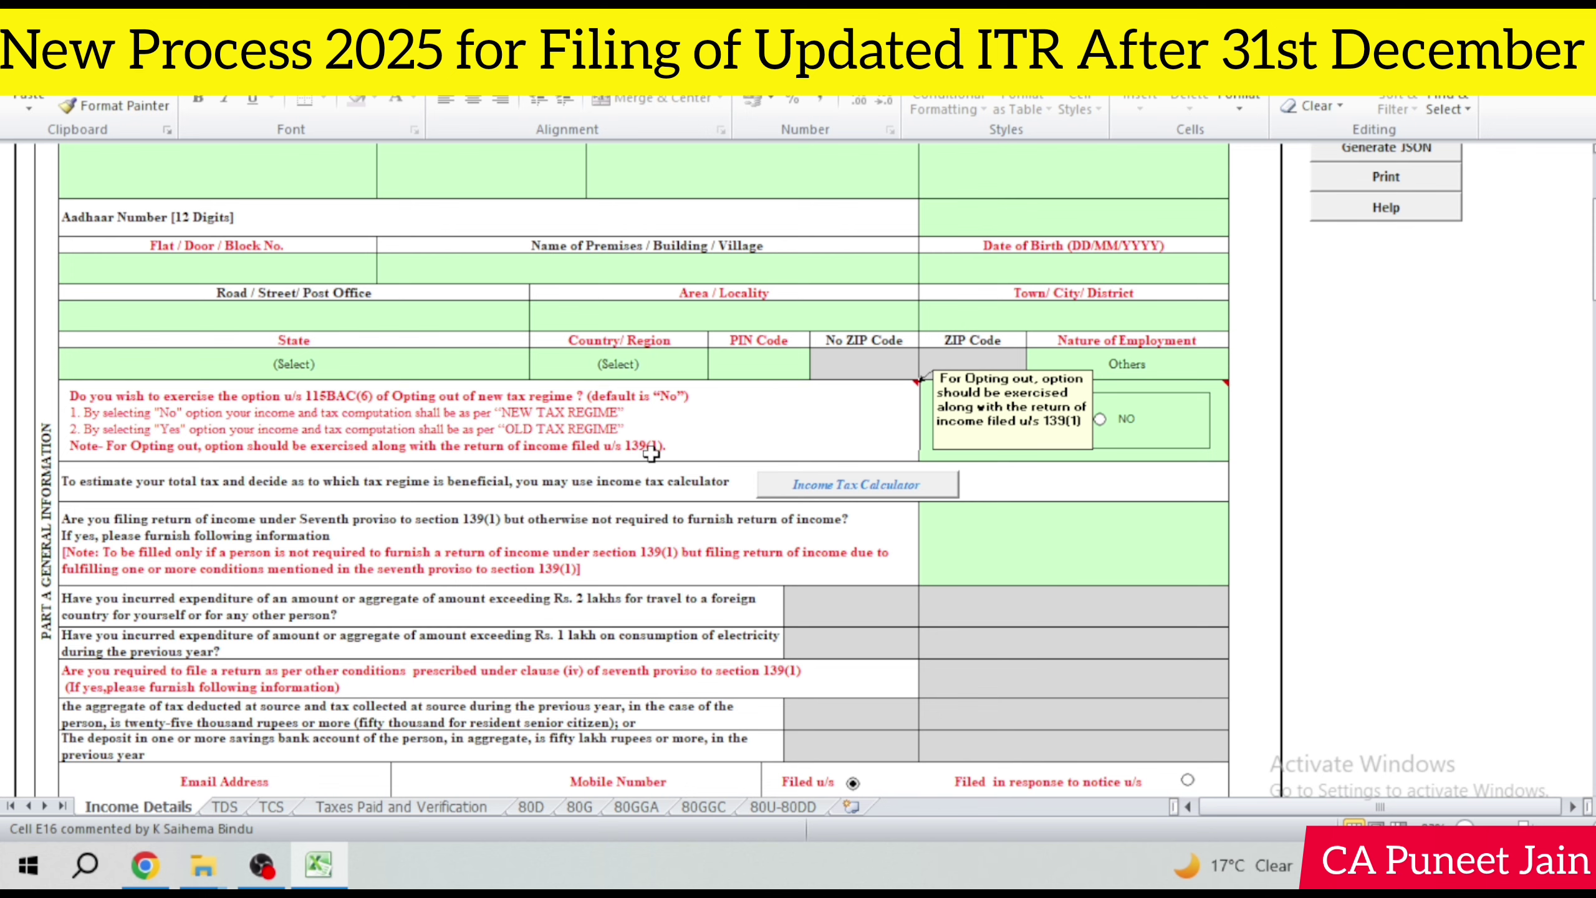
click(1099, 419)
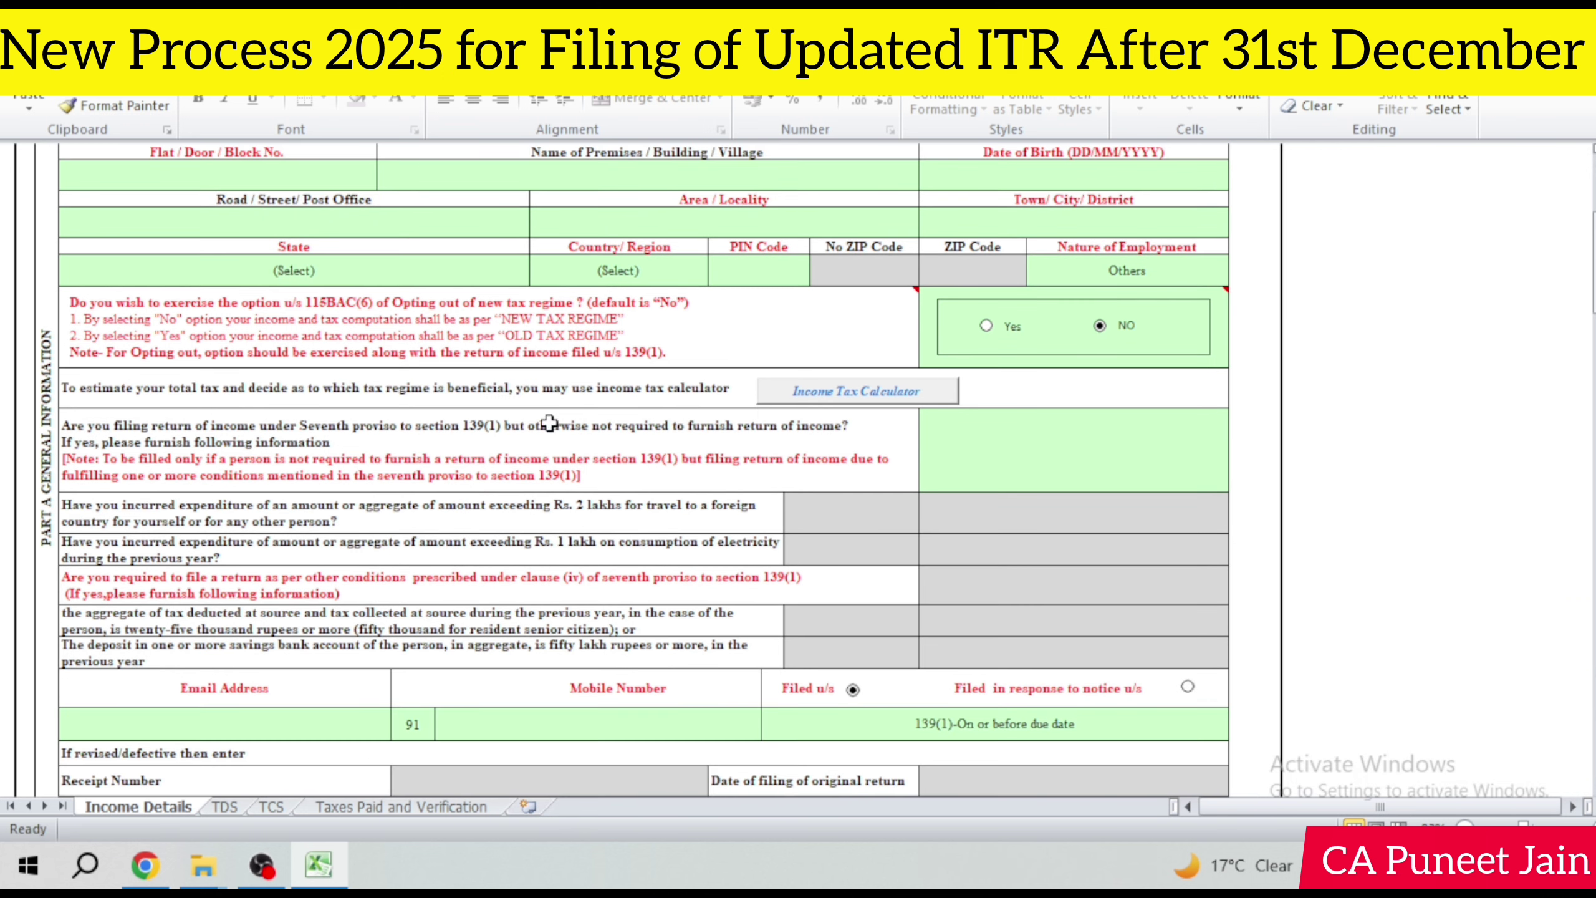
Step: Open the linked Income Tax Calculator, review its basic calculator fields and notes, and return to the ITR-1 workbook in Excel
click(917, 392)
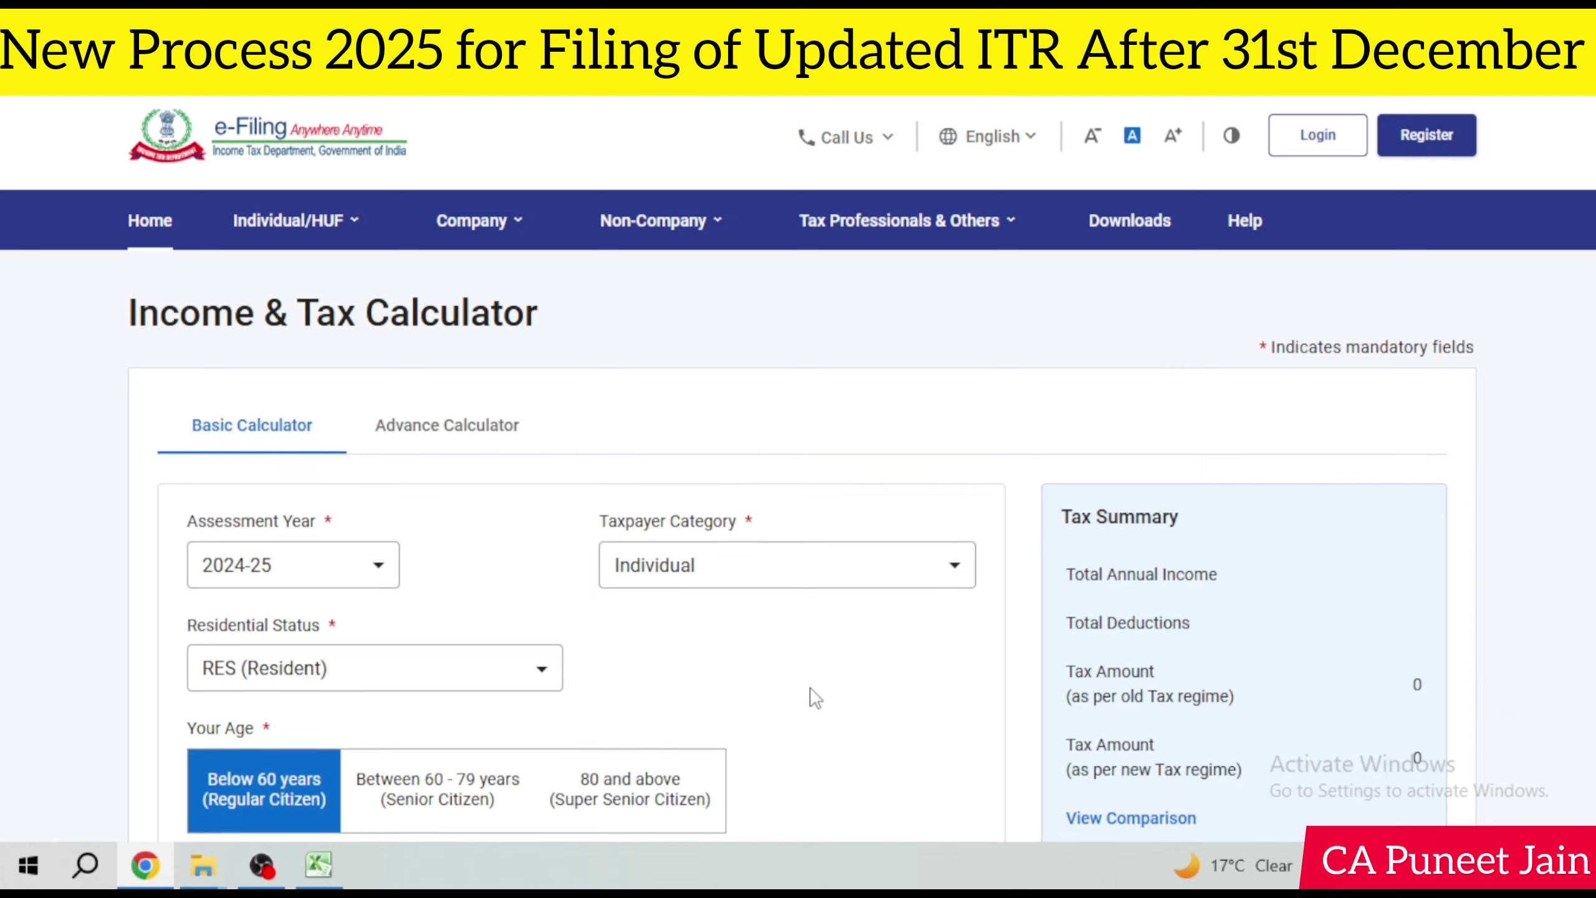
scroll(456, 647, down, 2)
scroll(457, 647, down, 4)
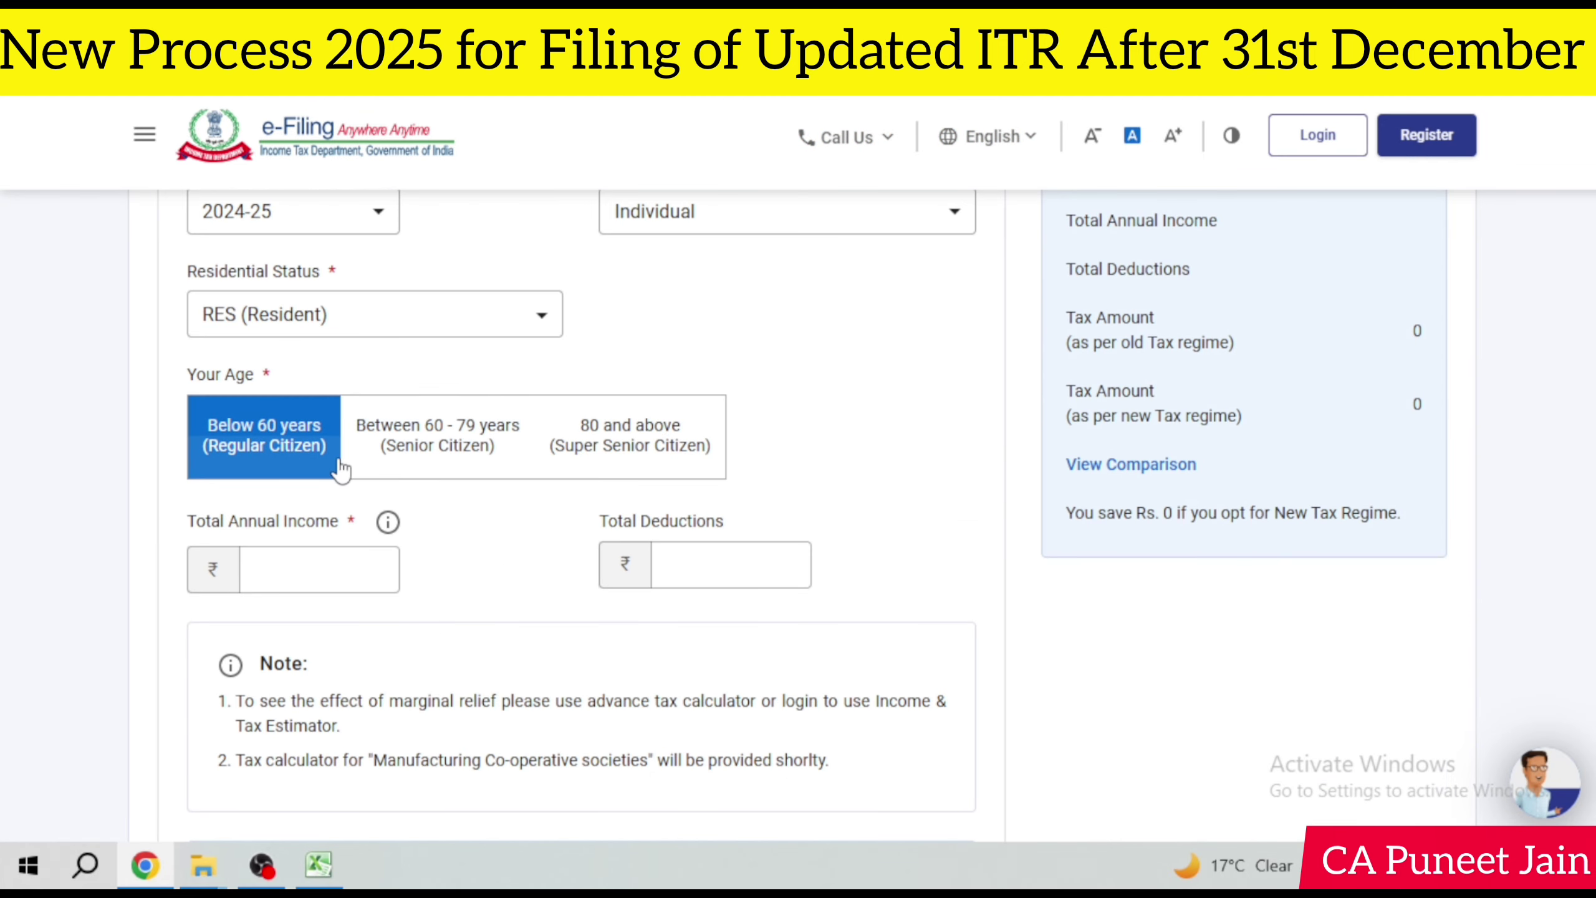
scroll(484, 481, up, 2)
scroll(763, 438, down, 10)
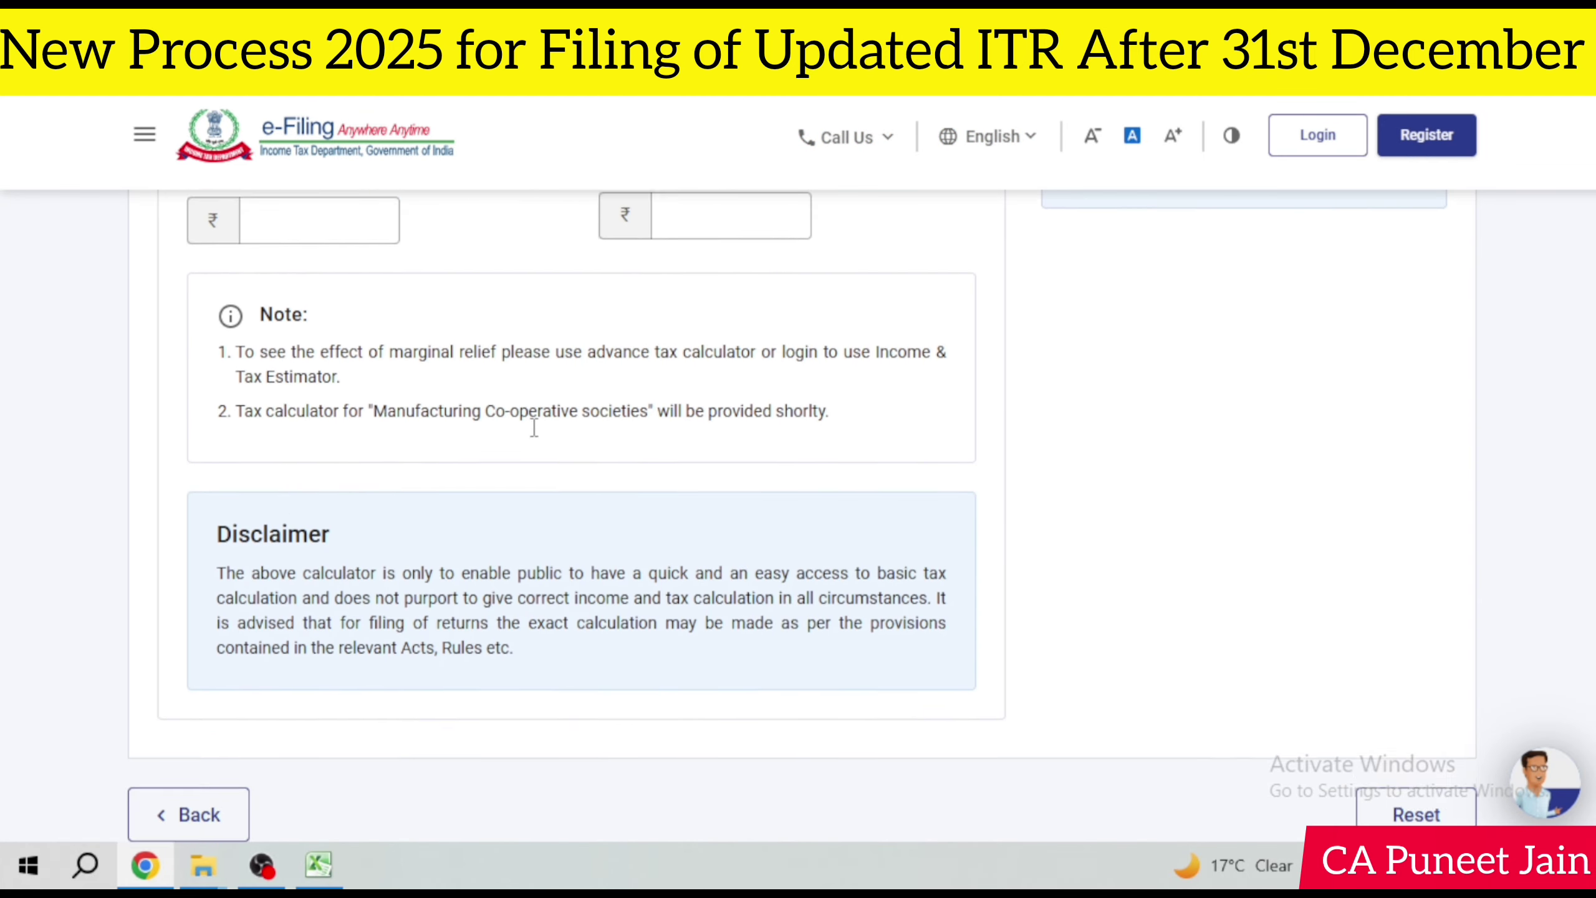
scroll(314, 443, up, 6)
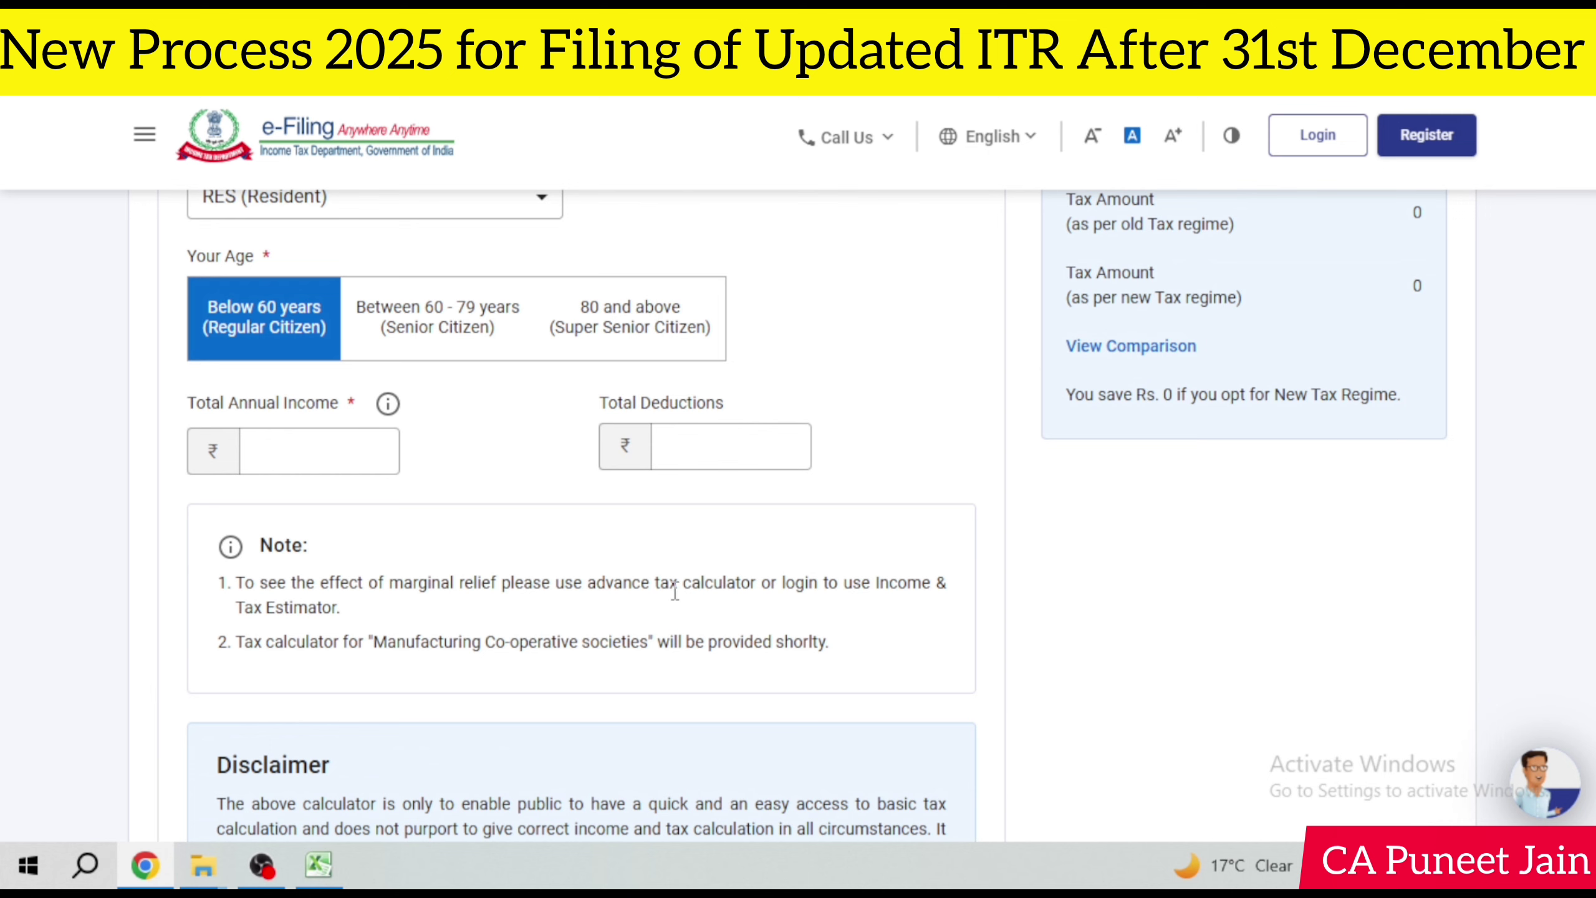
click(333, 862)
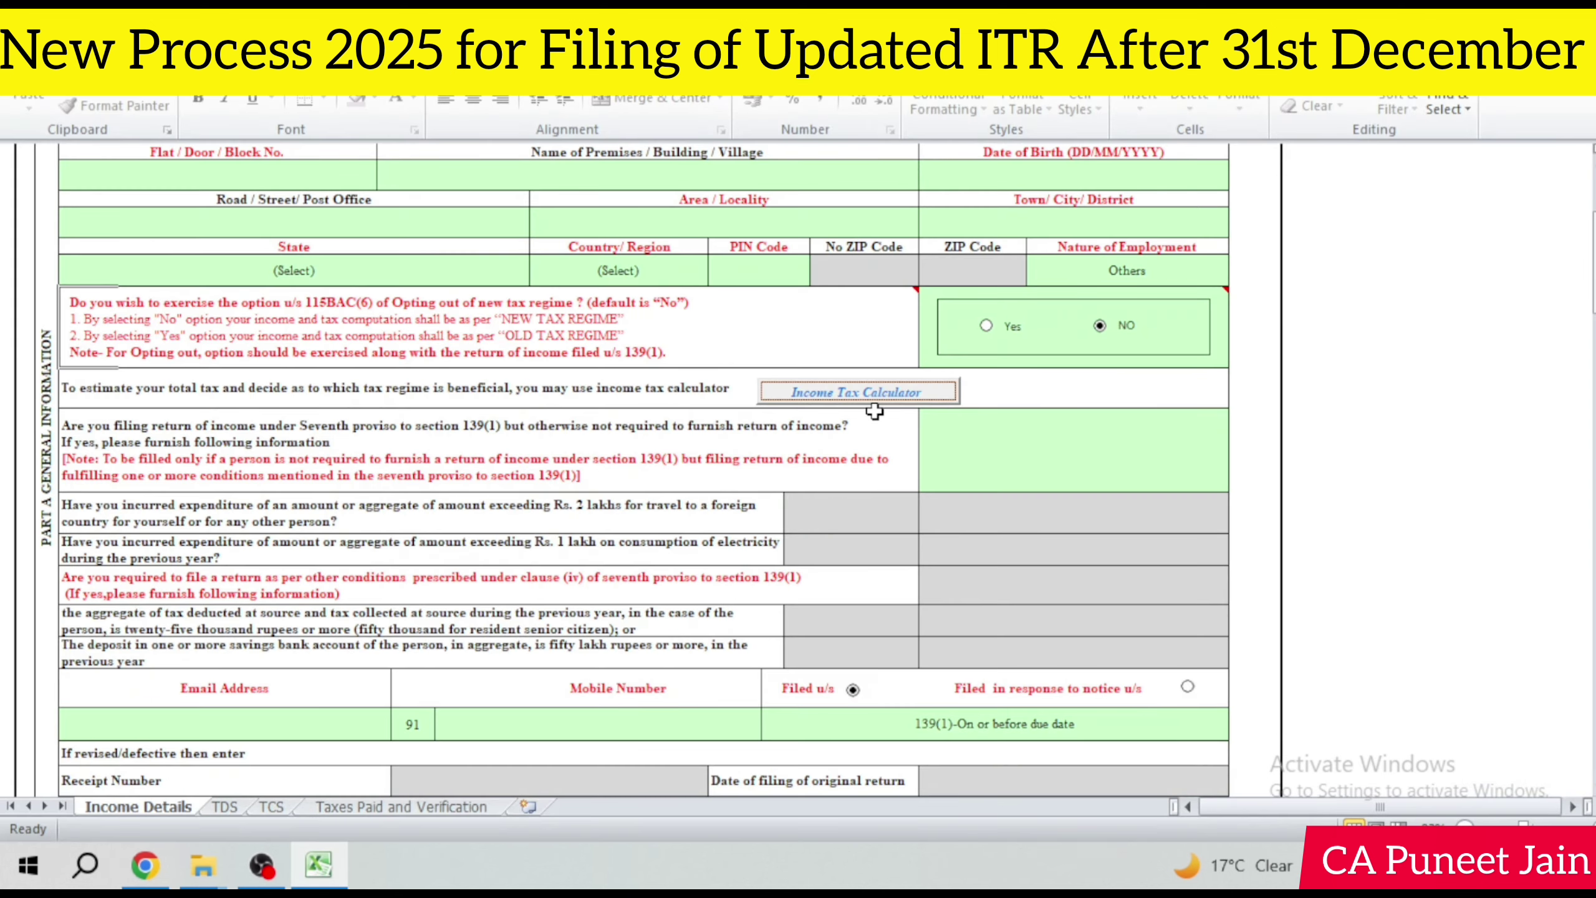
Step: Answer No to filing the return under the Seventh proviso to section 139(1)
scroll(1043, 479, down, 1)
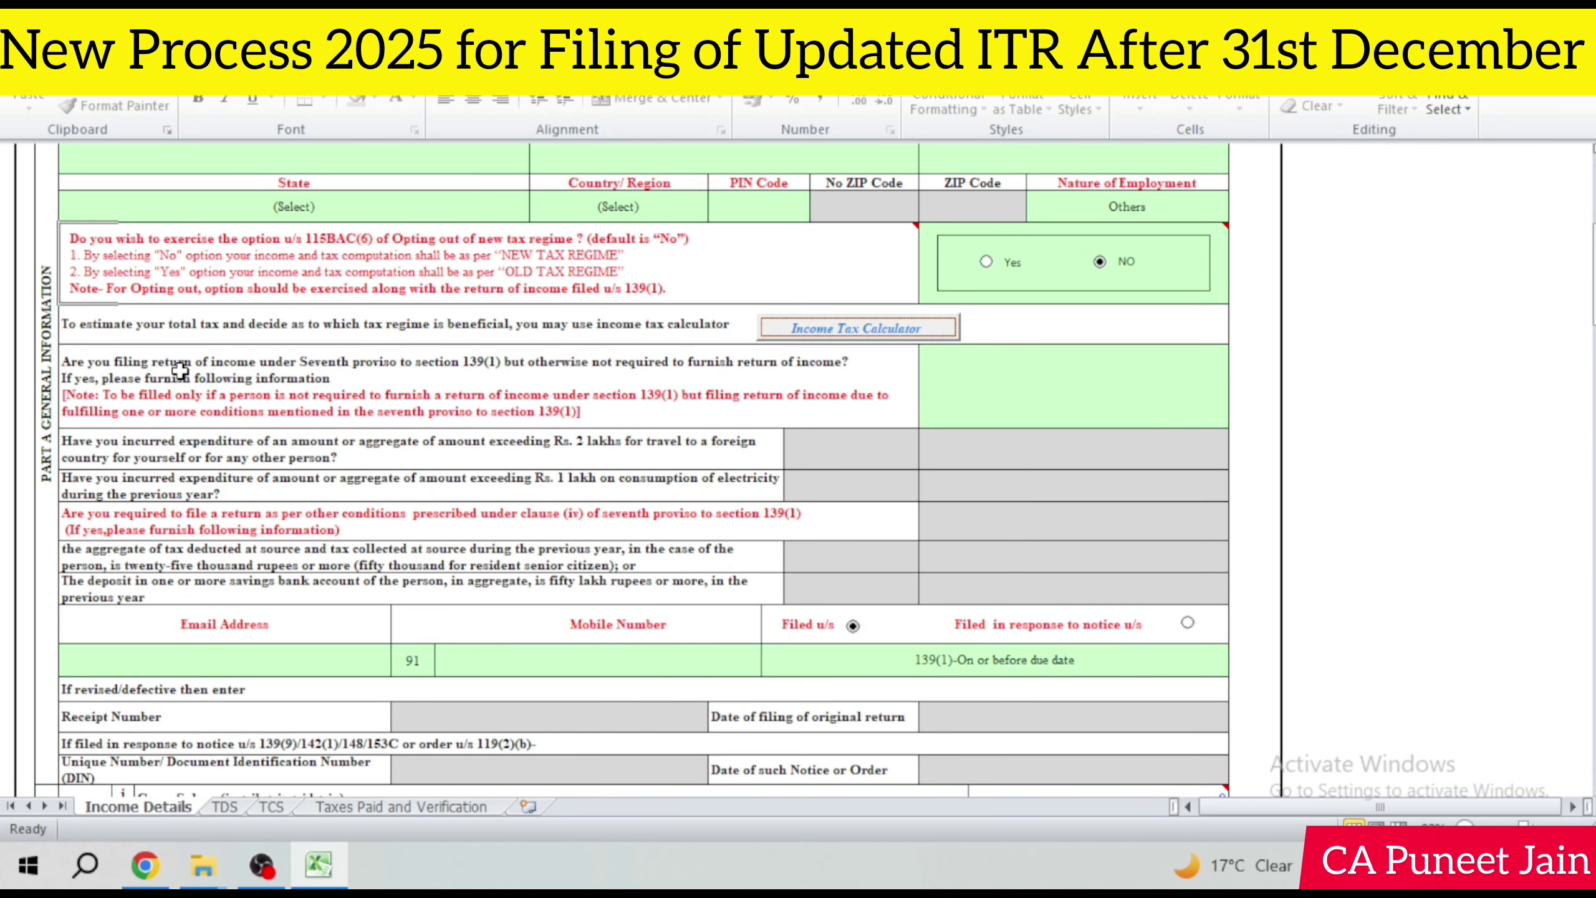
click(1130, 377)
click(998, 461)
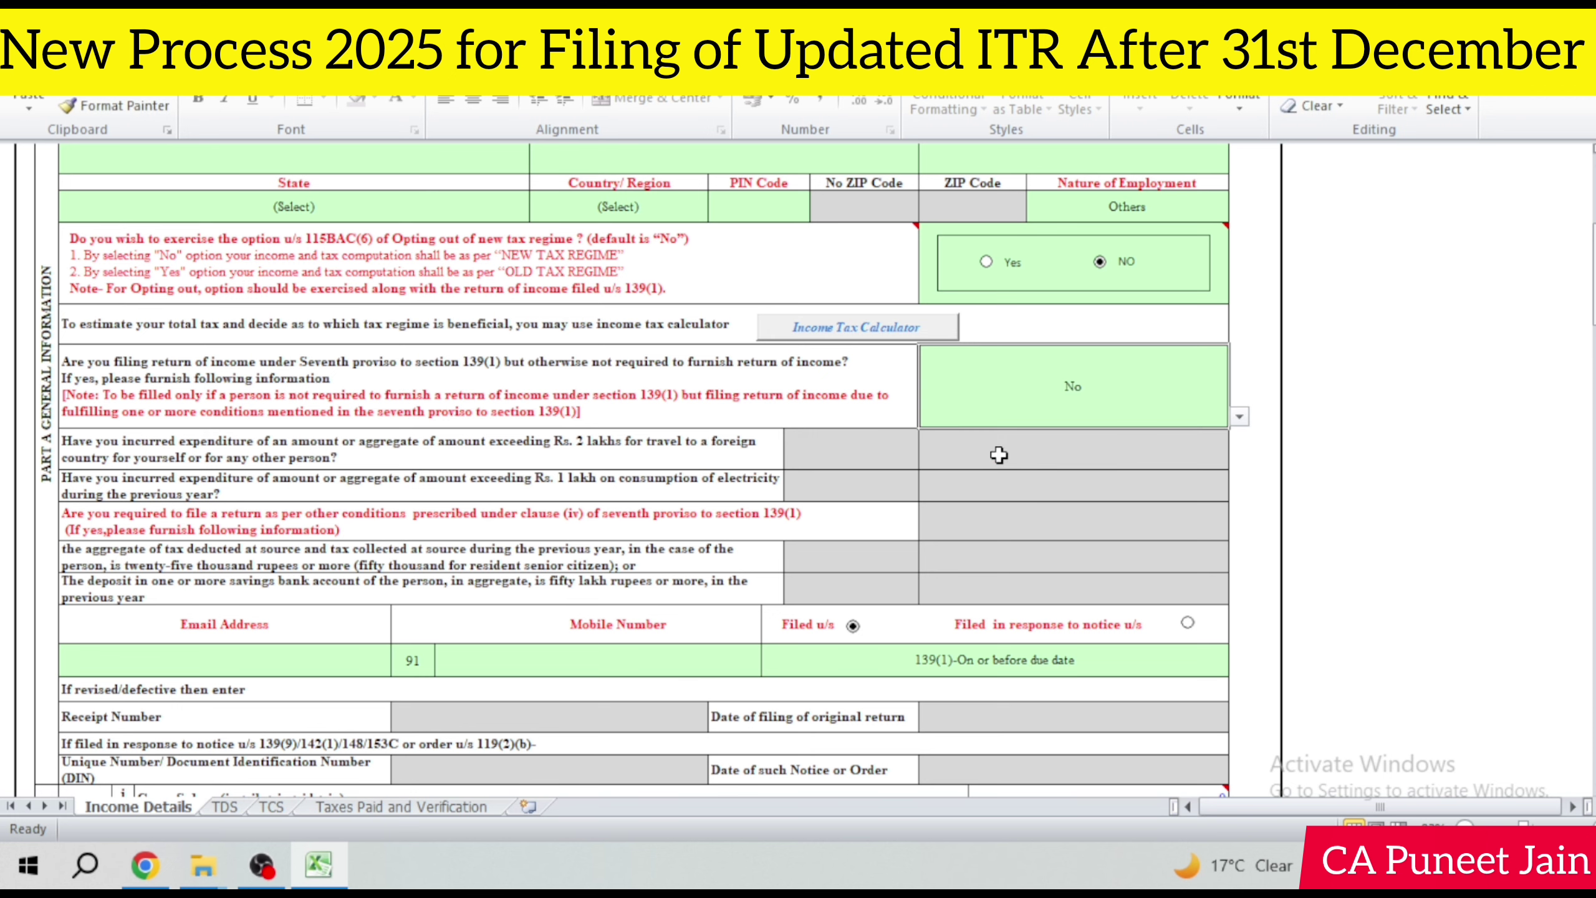
Step: Set the filing section in Part A General Information to 139(8A)
scroll(865, 425, down, 1)
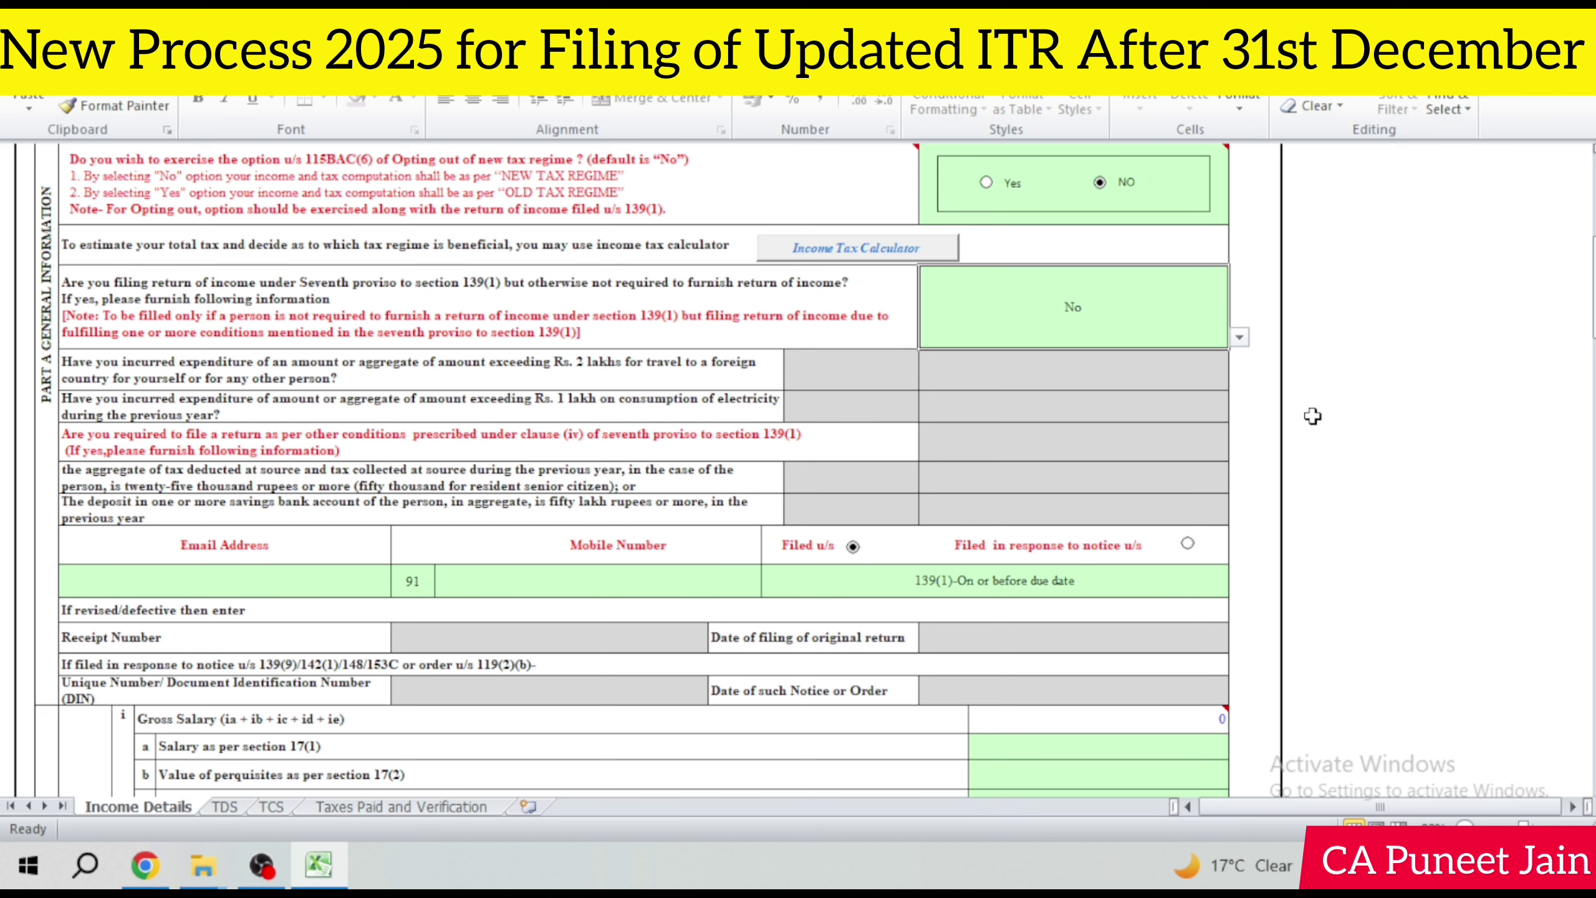
scroll(1084, 468, down, 2)
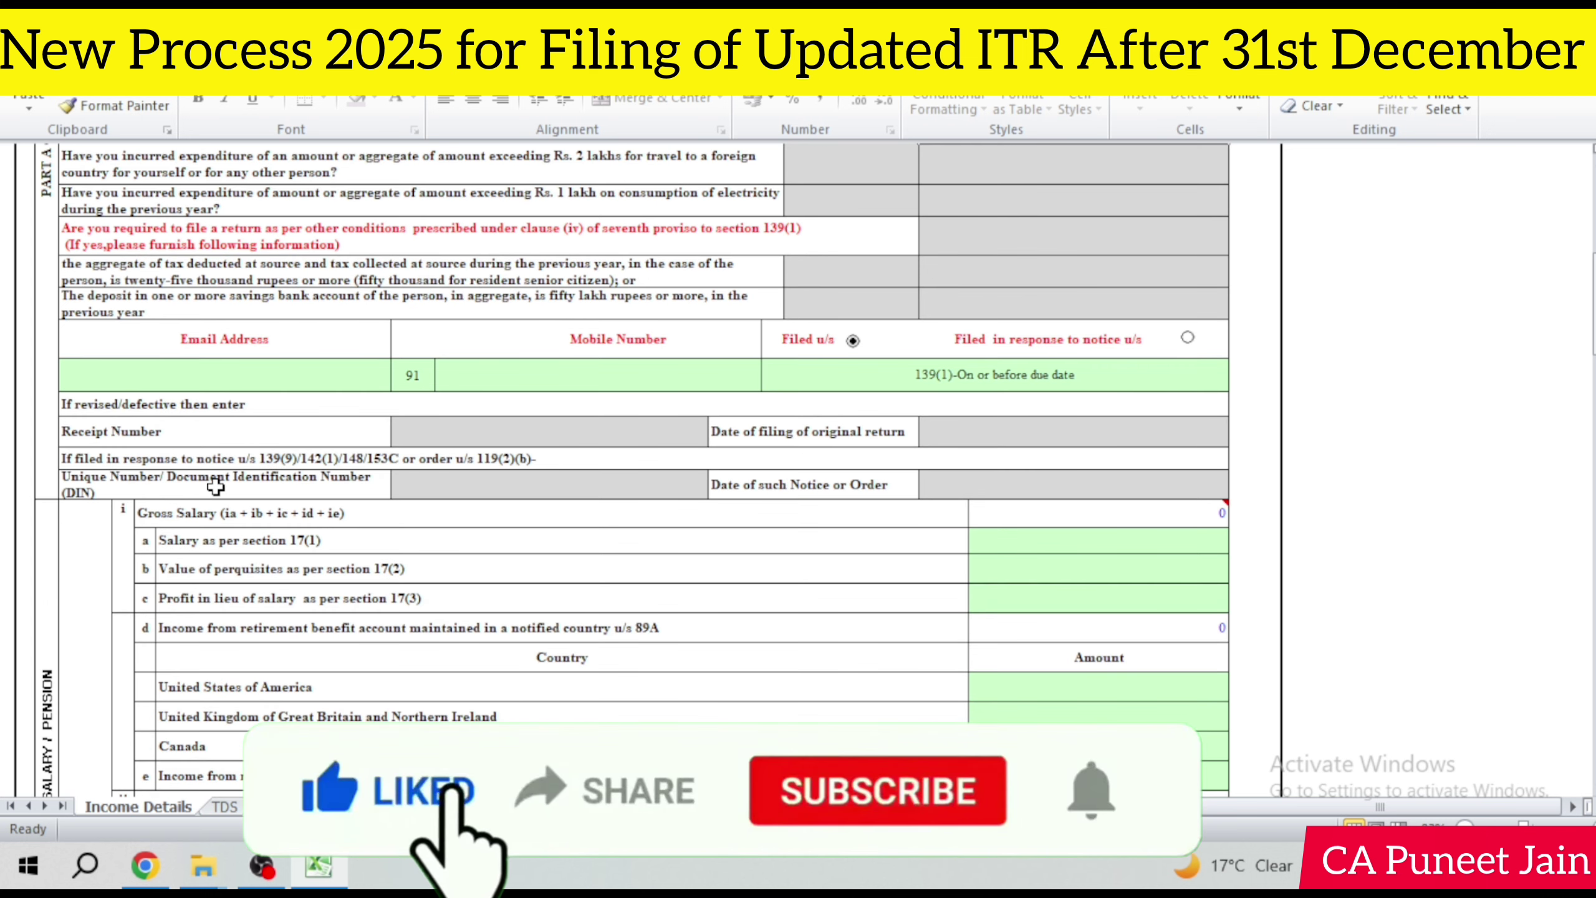
click(258, 374)
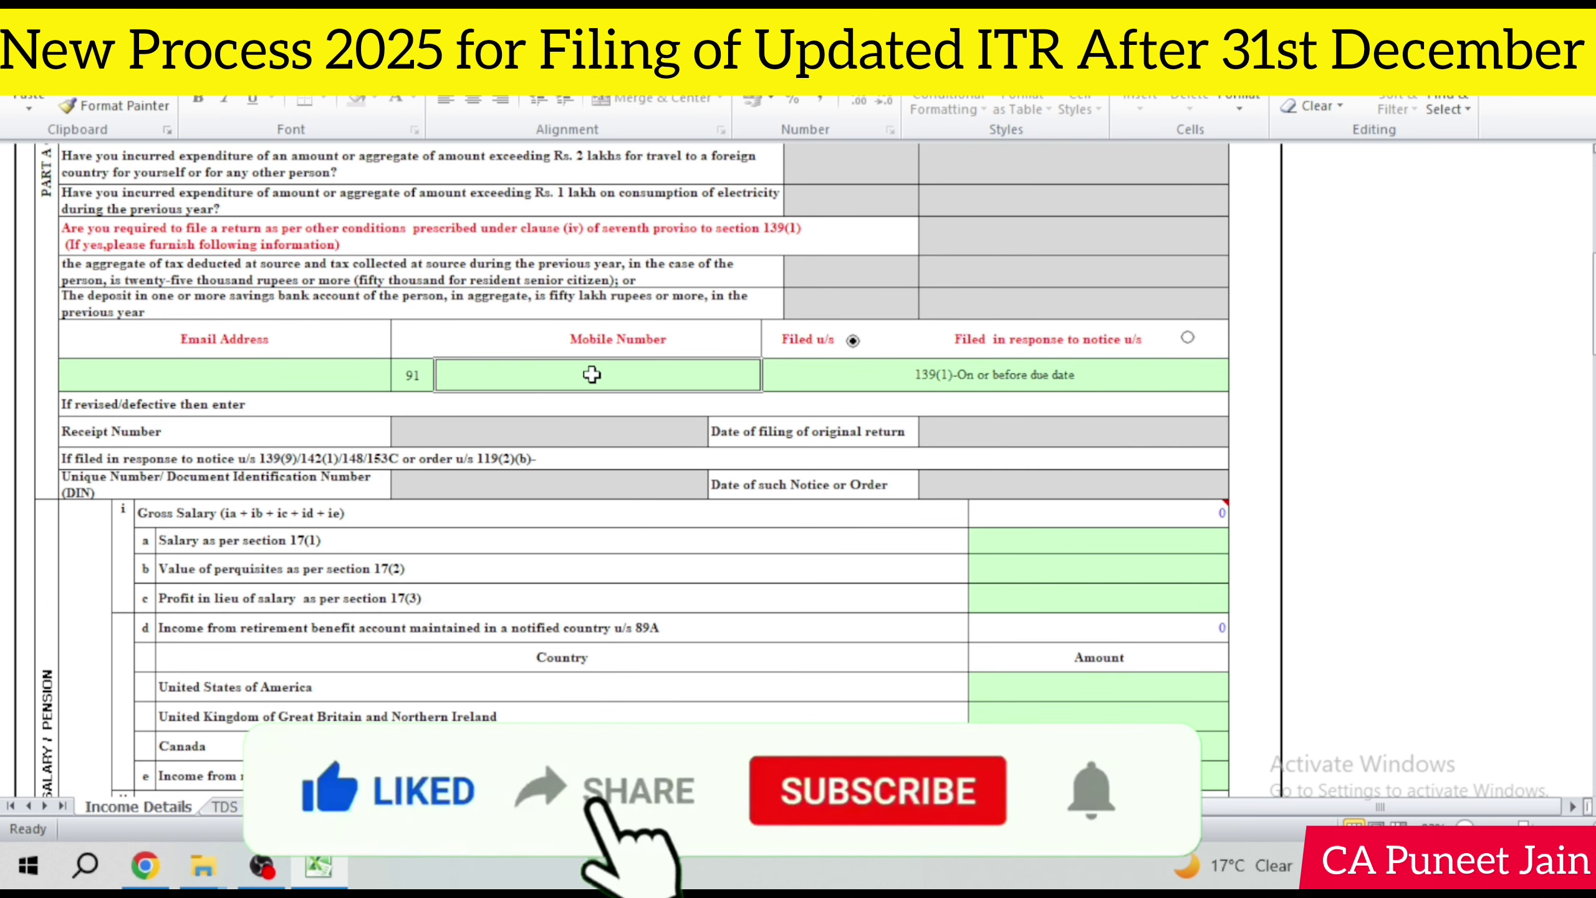
click(942, 376)
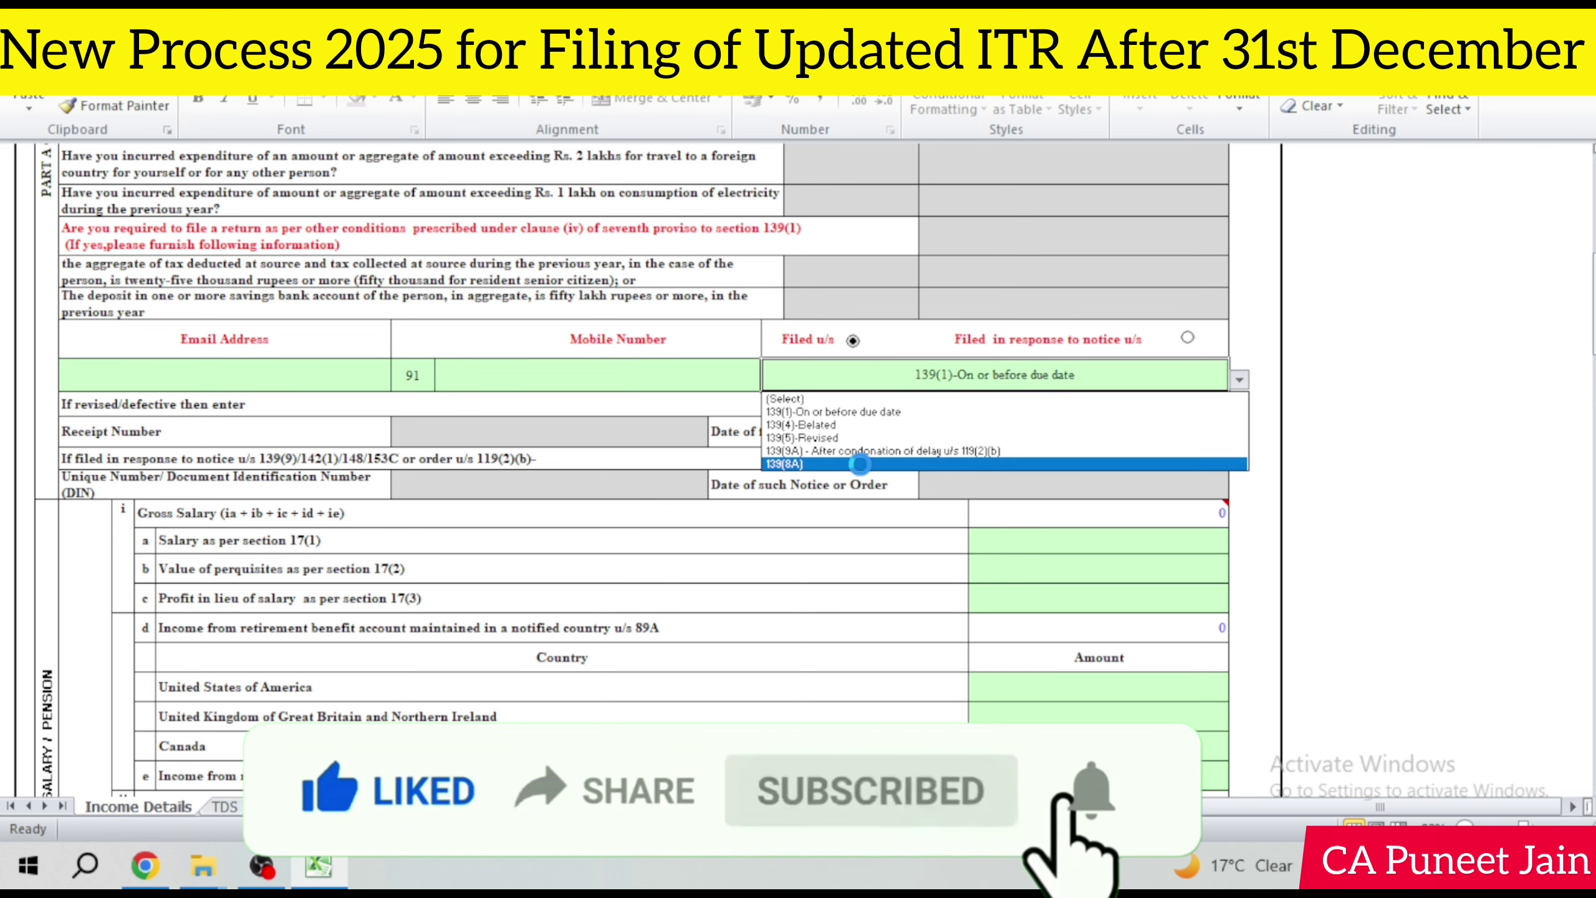
click(849, 464)
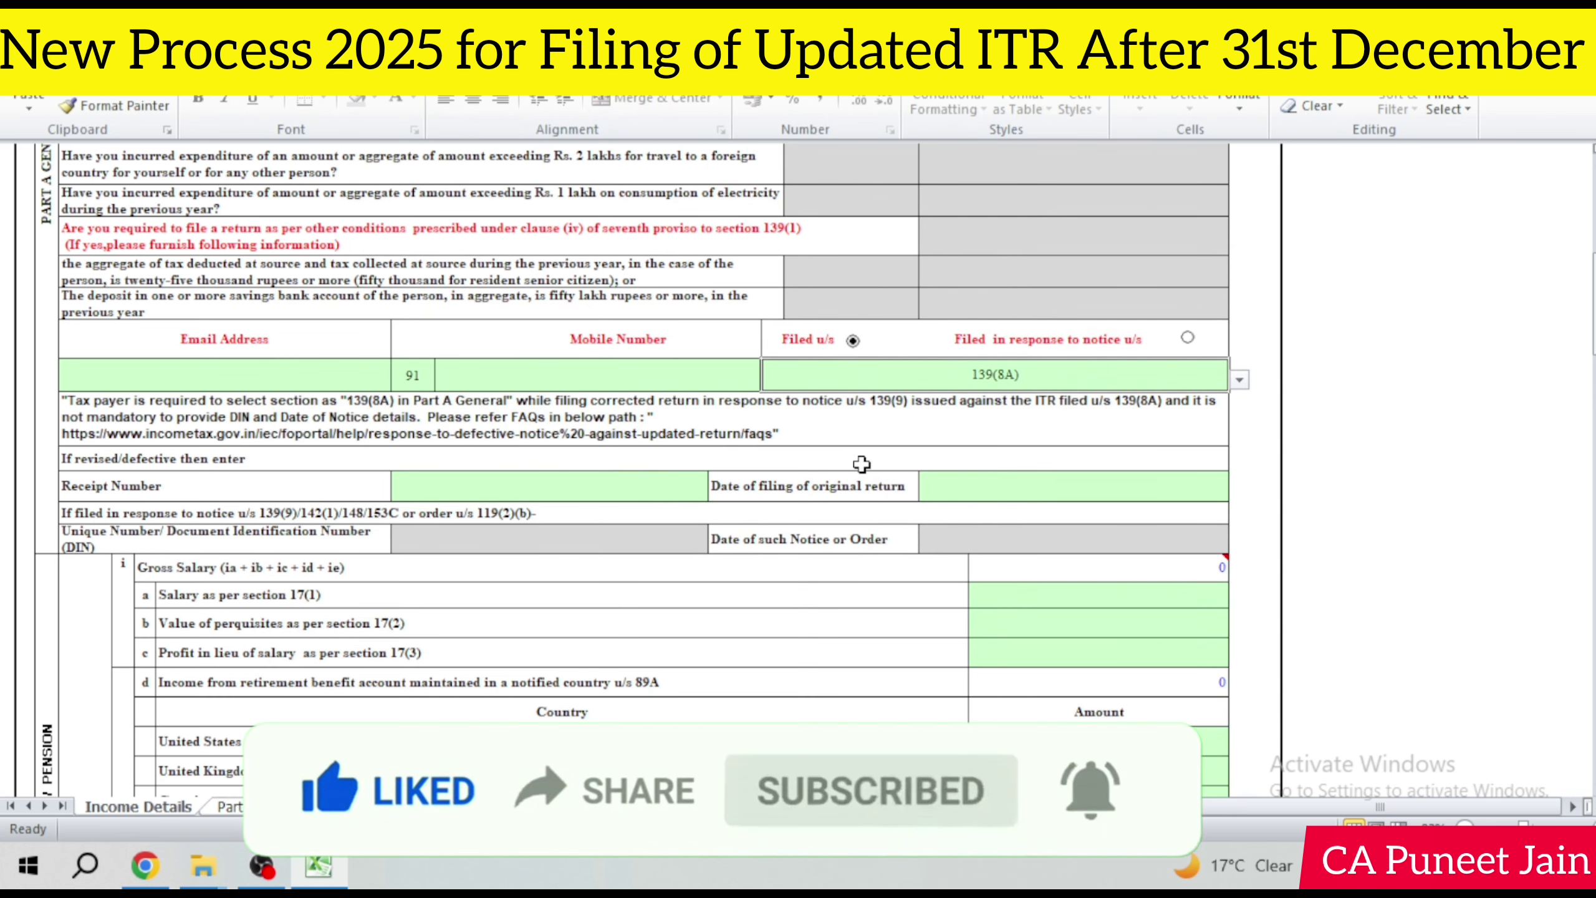
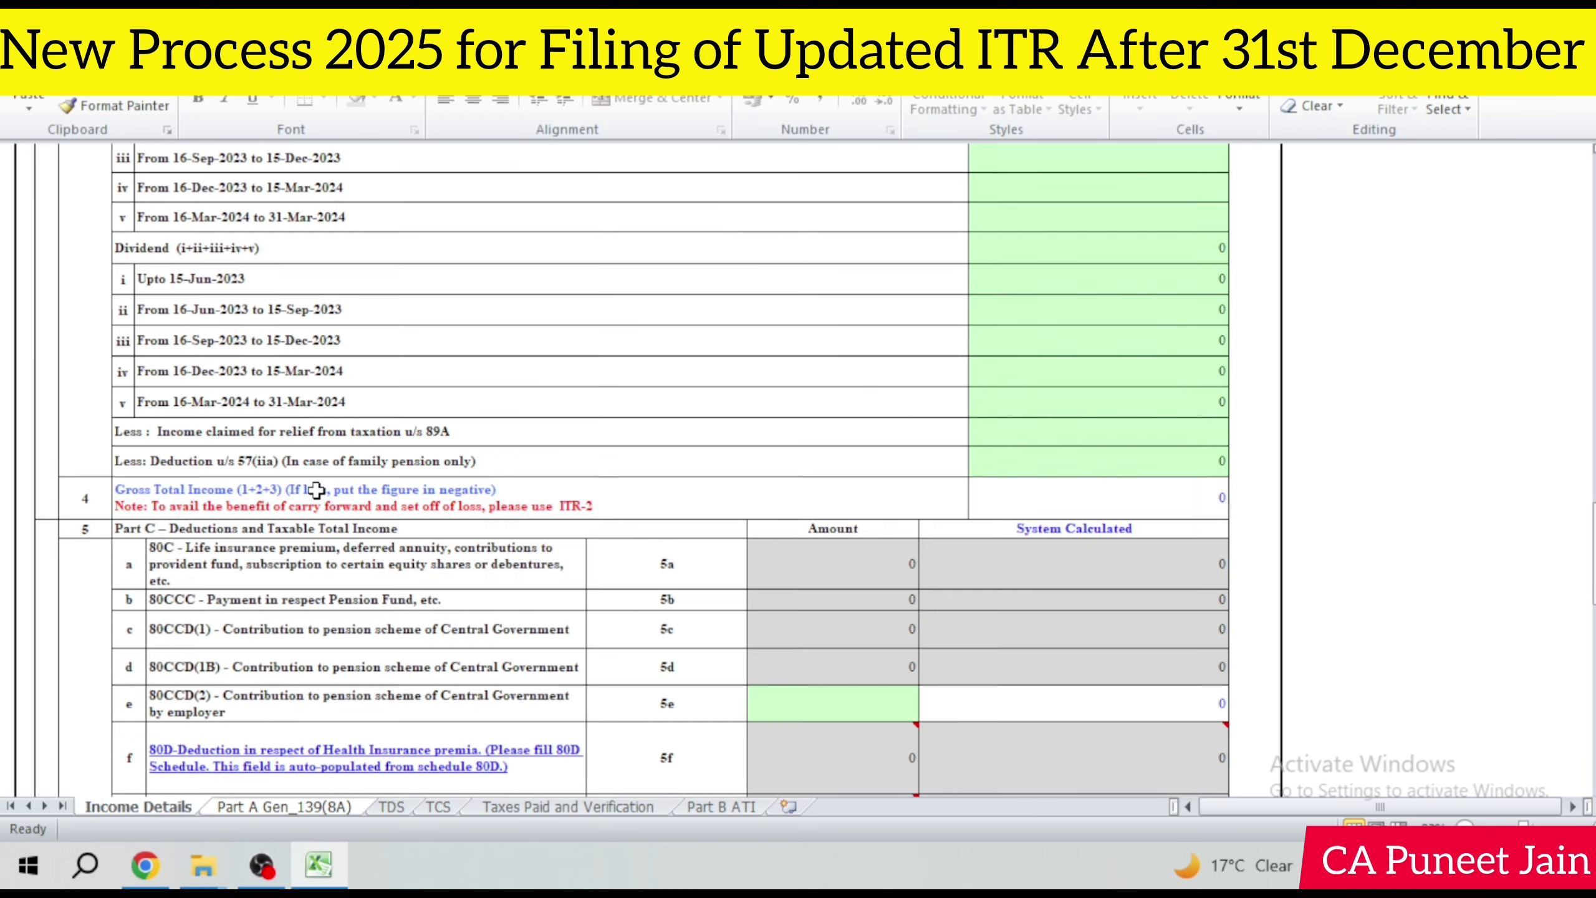
Step: Review the other-sources income rows and the Part C deductions, checking the 80CCD(2) employer pension contribution amount field
scroll(935, 357, up, 3)
scroll(673, 507, up, 1)
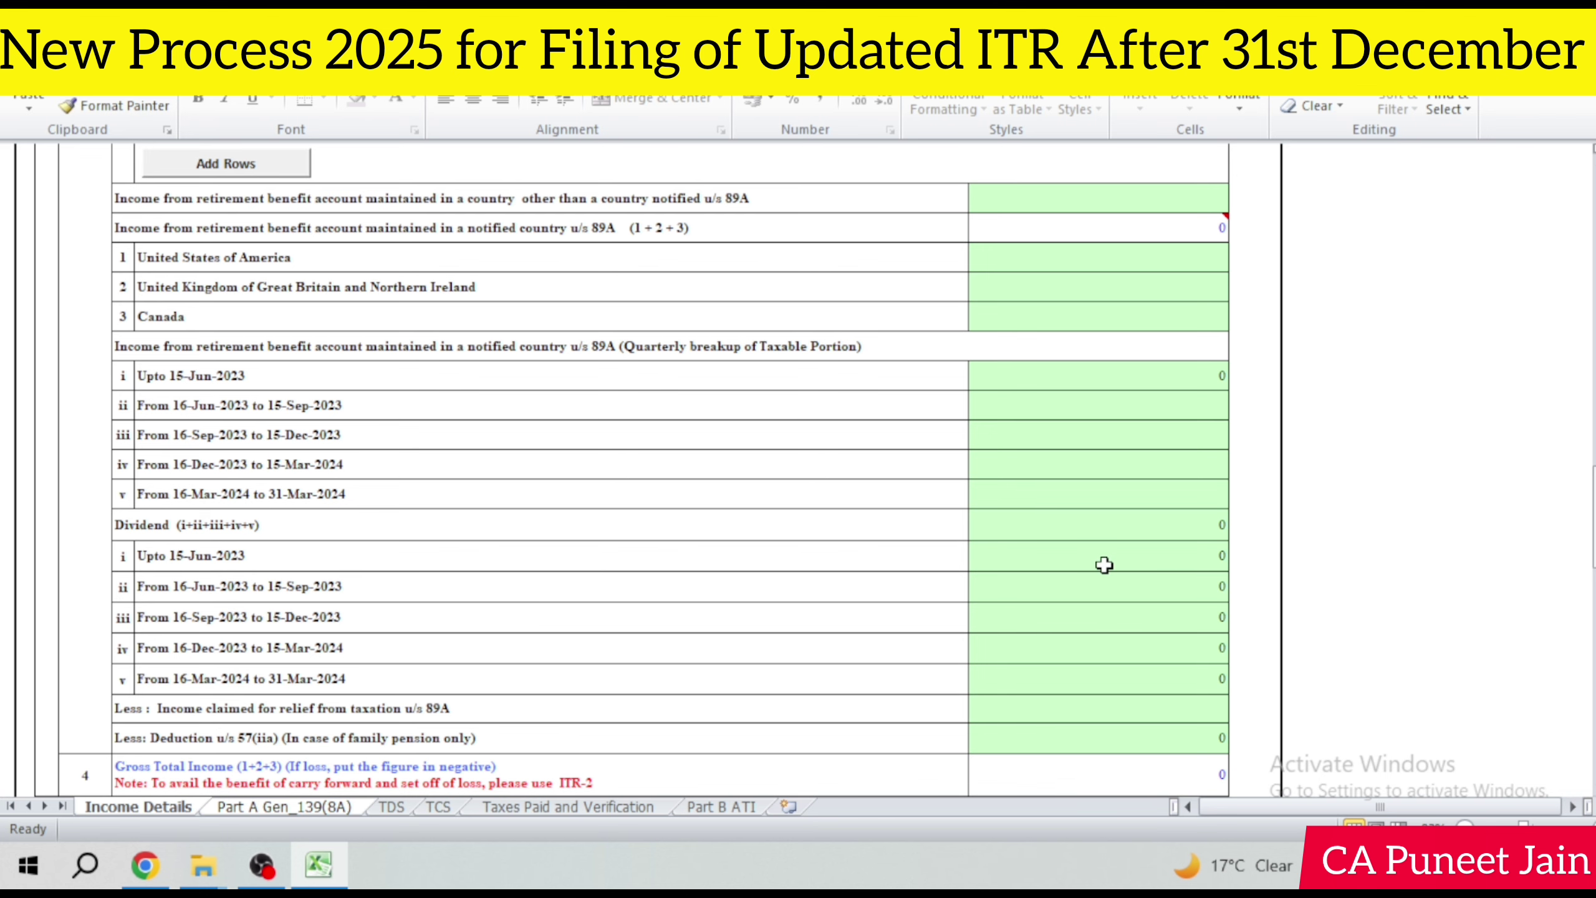
scroll(1104, 566, down, 2)
scroll(440, 619, down, 2)
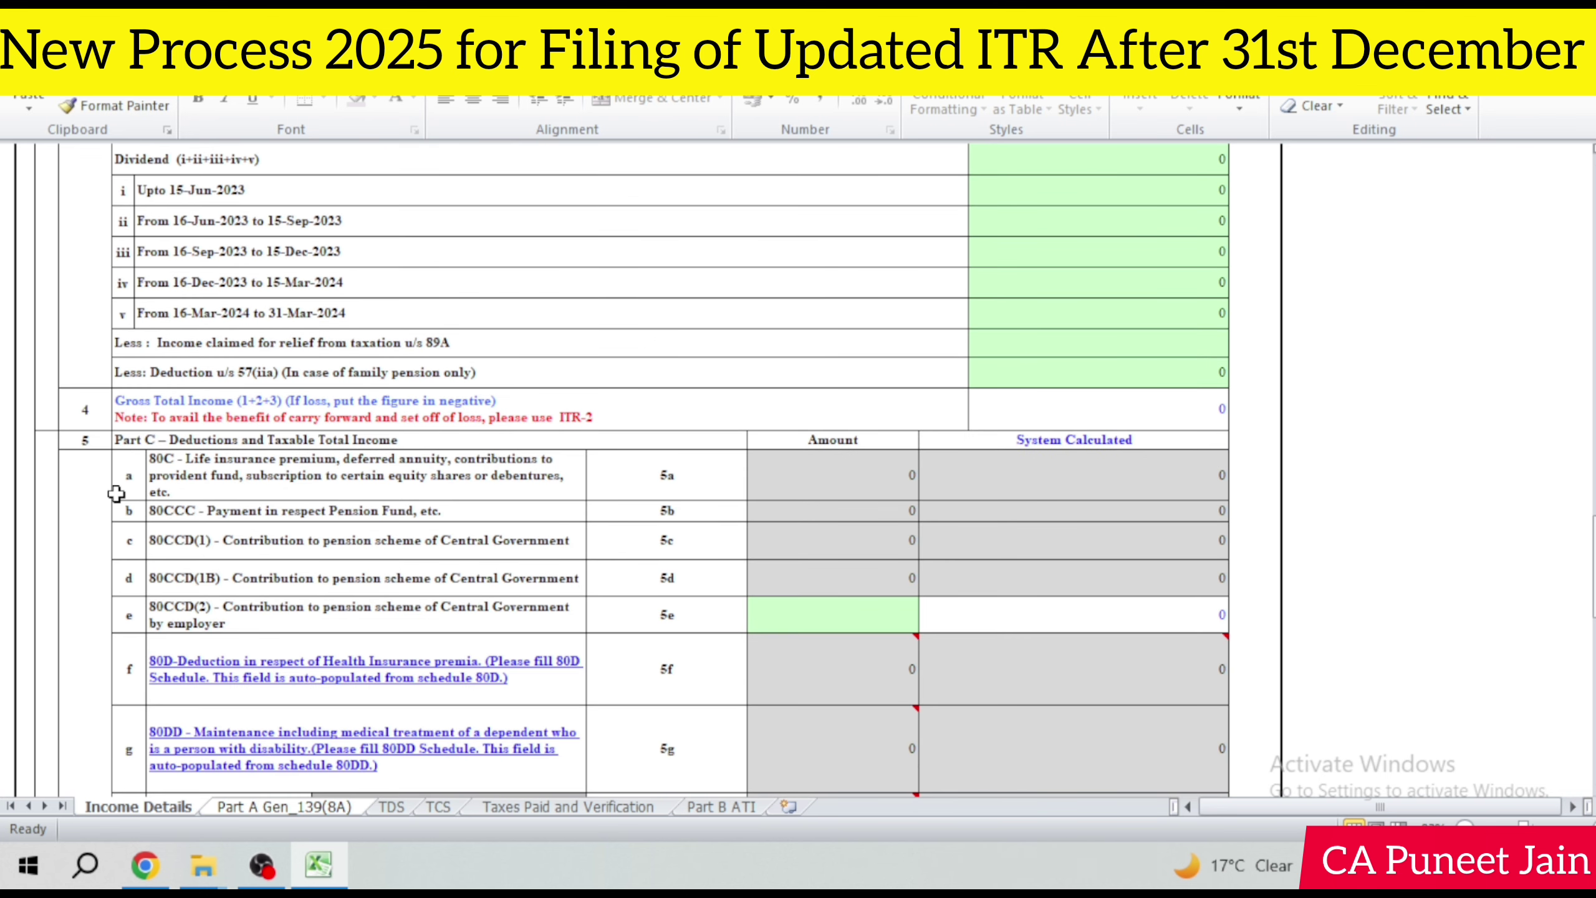
scroll(589, 437, down, 1)
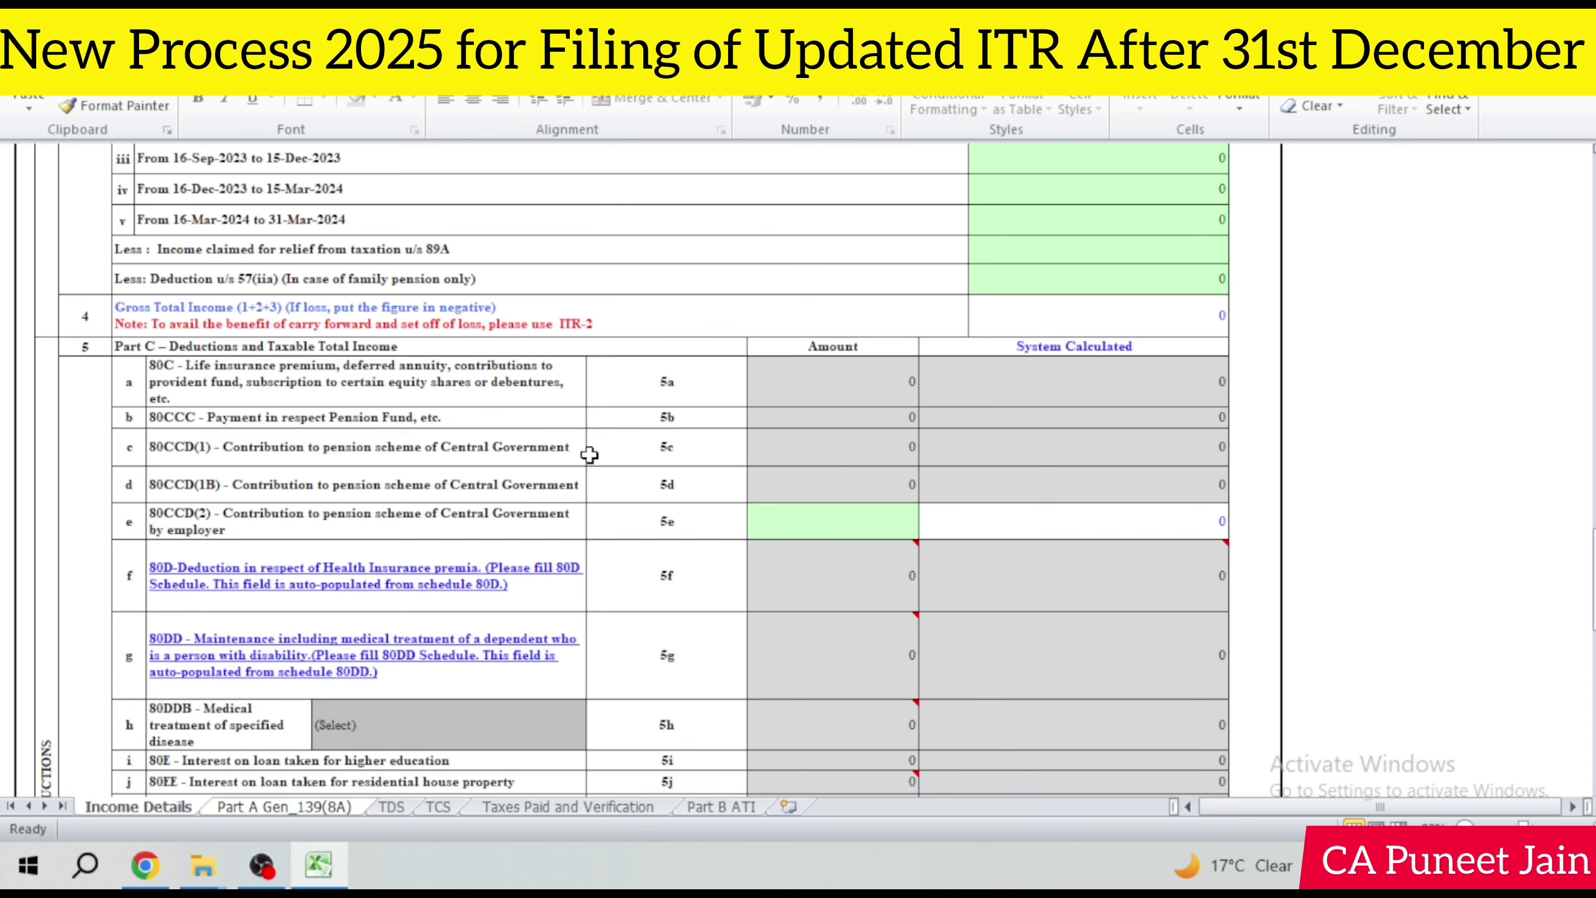
scroll(589, 454, down, 1)
scroll(962, 545, down, 6)
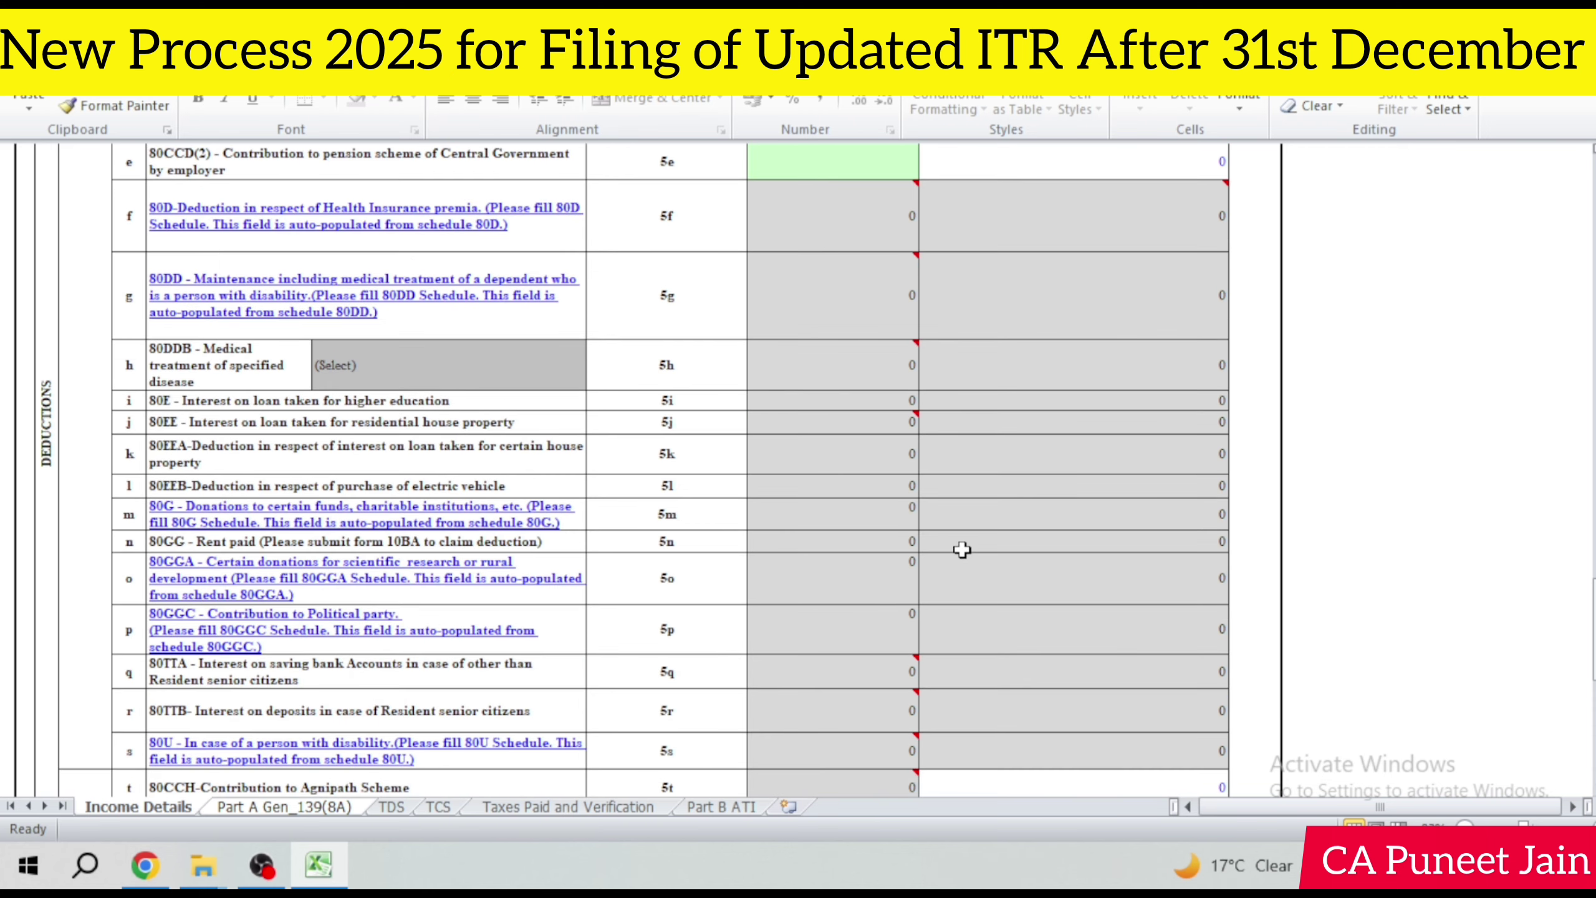
scroll(947, 331, up, 5)
scroll(858, 292, down, 2)
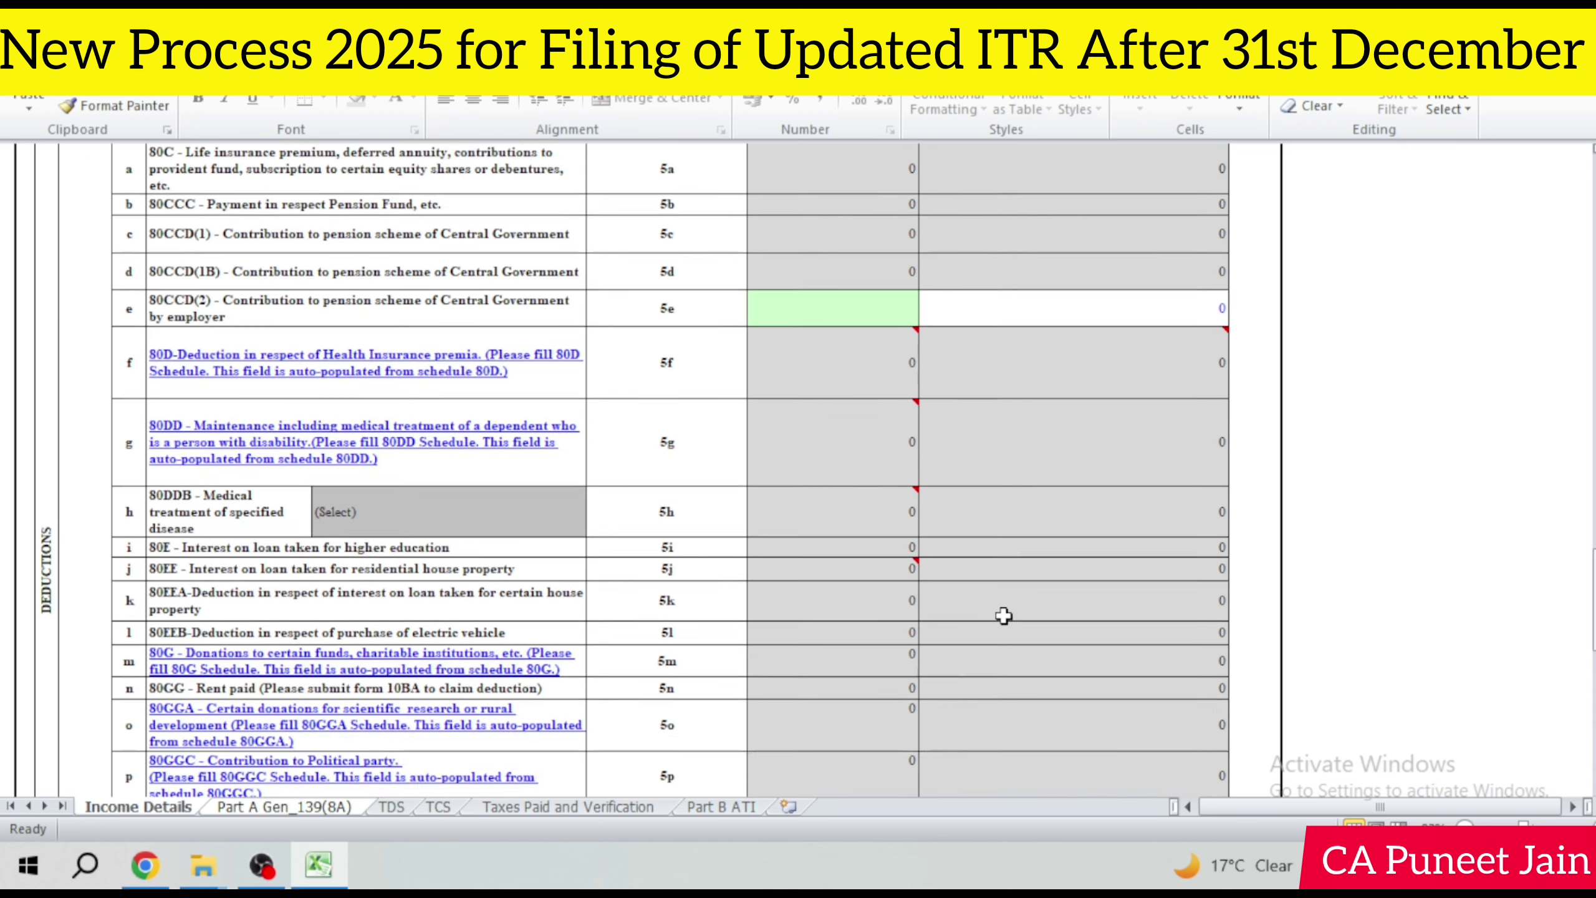
scroll(908, 456, up, 1)
click(838, 316)
scroll(924, 321, down, 3)
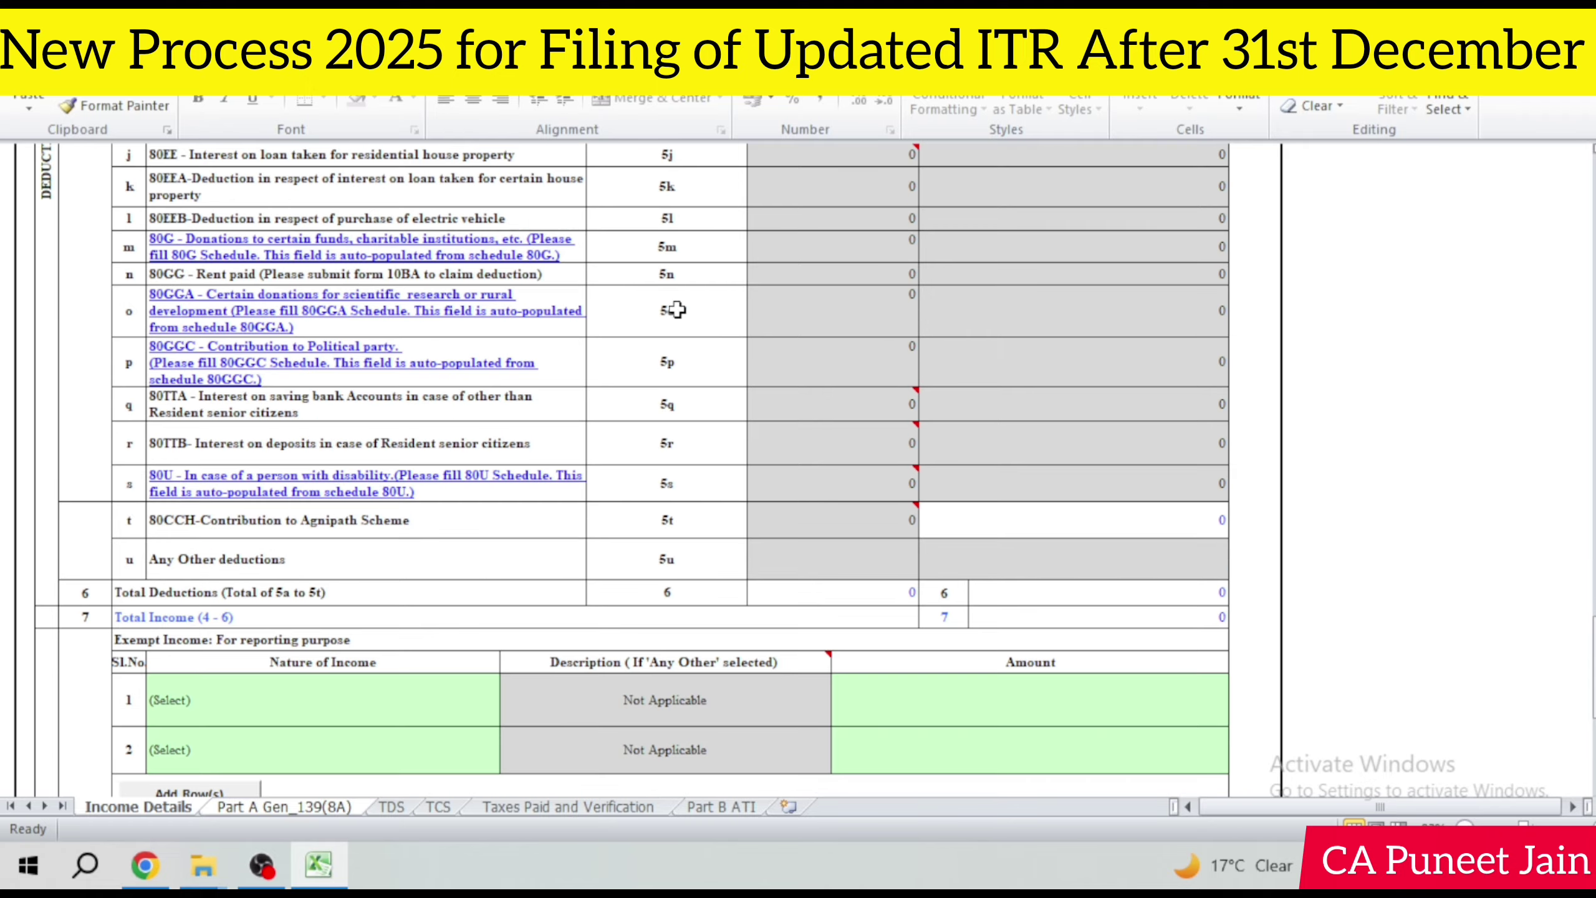
Step: Examine the exempt income nature options, the tax computation rows and the Relief u/s 89 field
scroll(760, 477, down, 2)
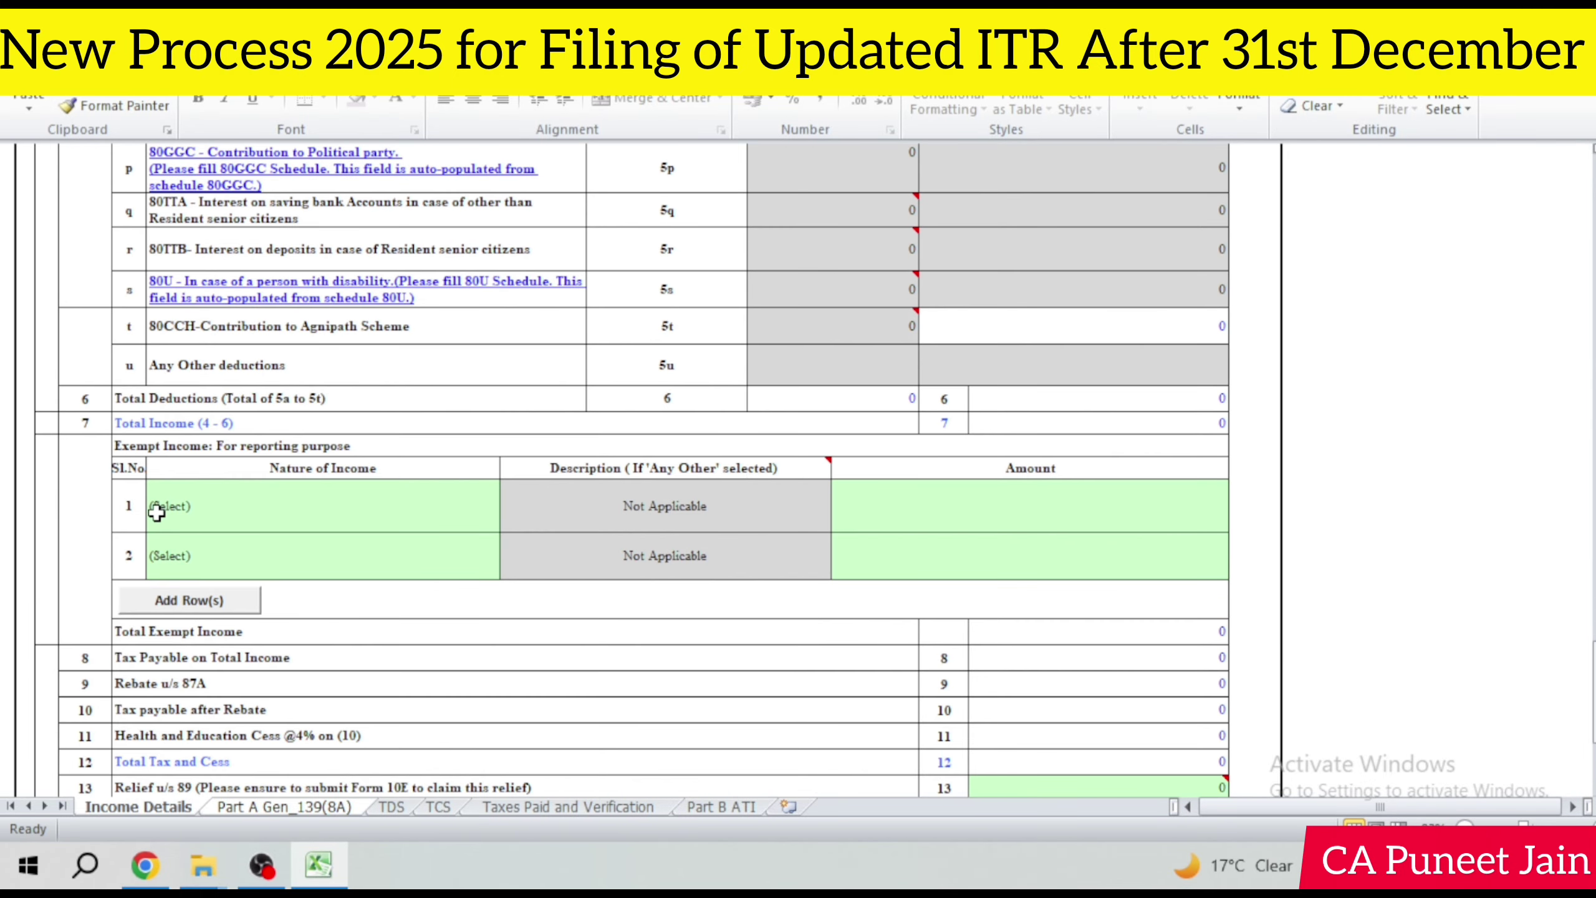
scroll(418, 512, down, 1)
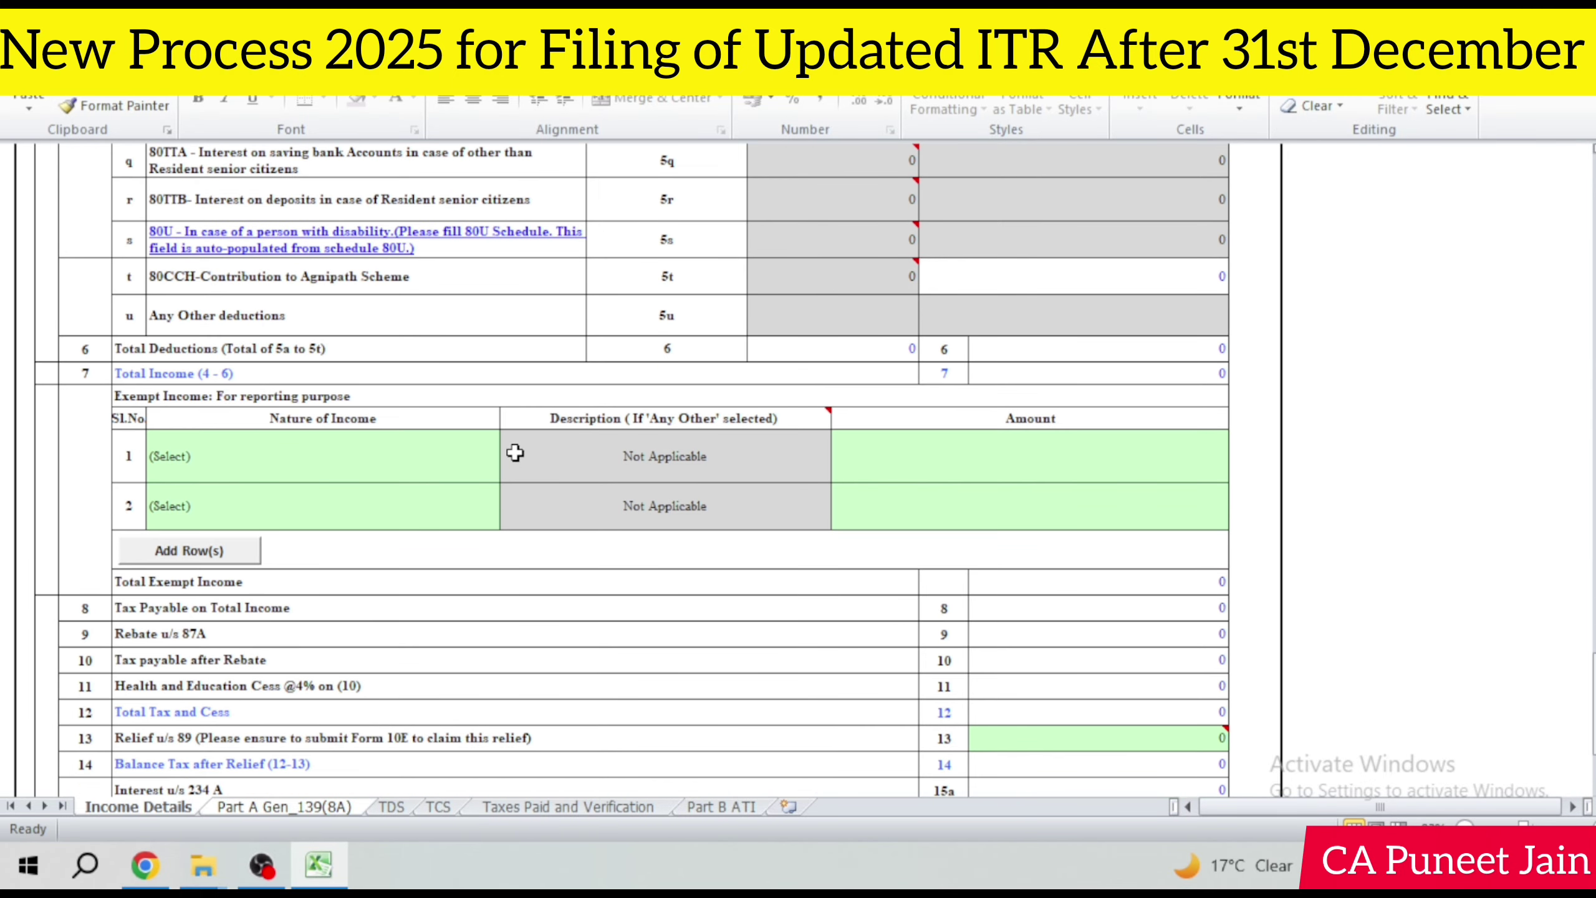
click(233, 472)
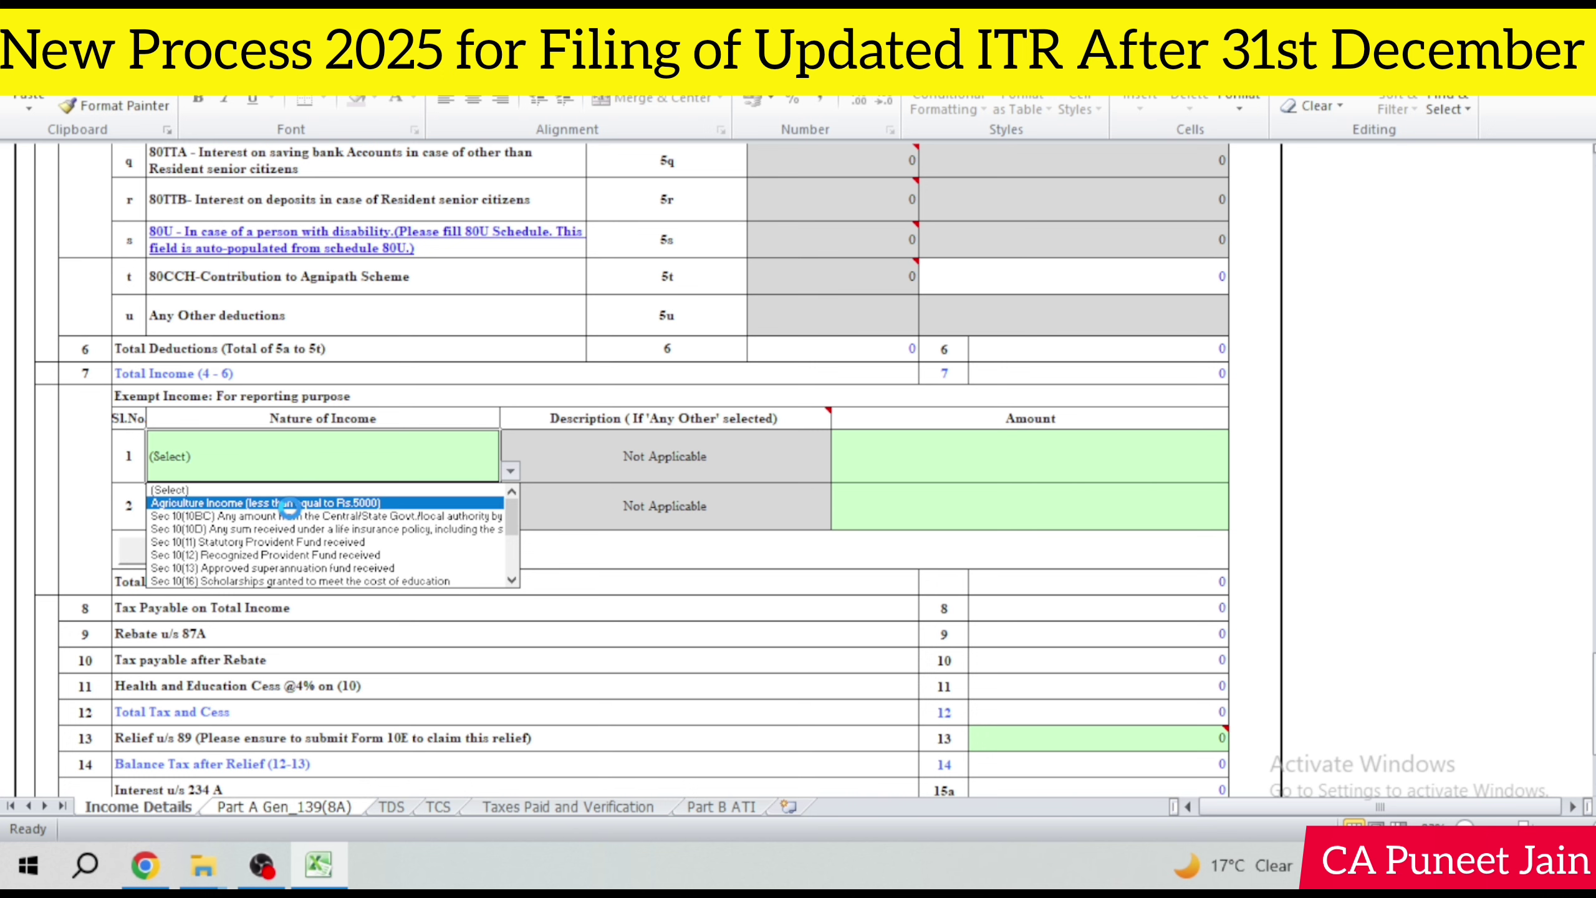
scroll(544, 665, down, 4)
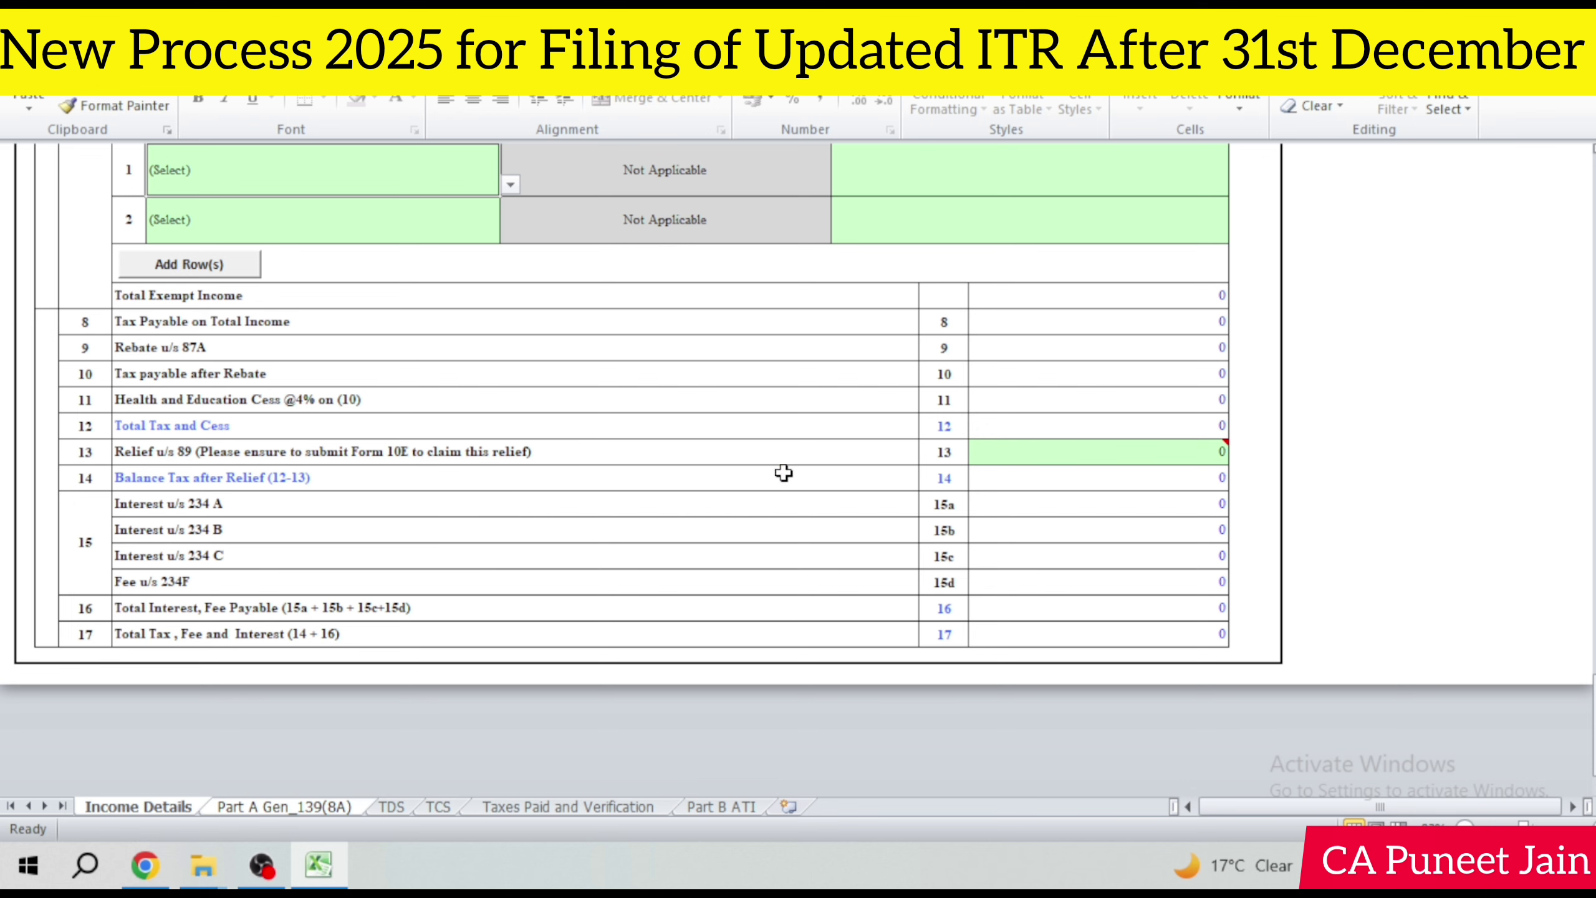
click(1071, 457)
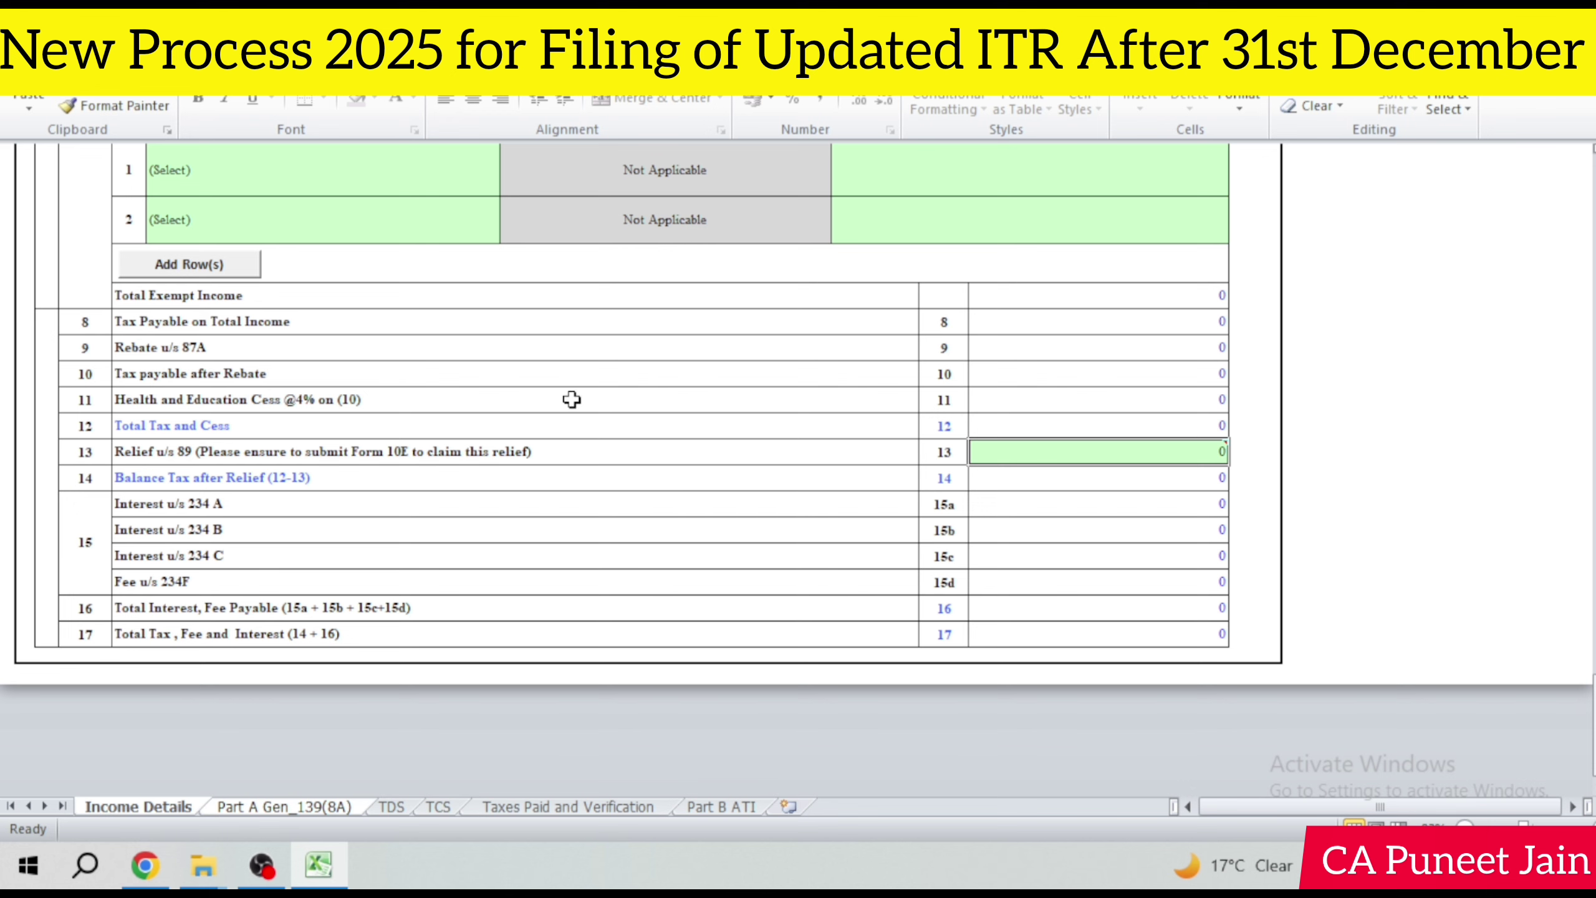
Step: On the Part A Gen_139(8A) sheet, try Yes for A5 on a previously filed return, clear it, and answer No
click(284, 806)
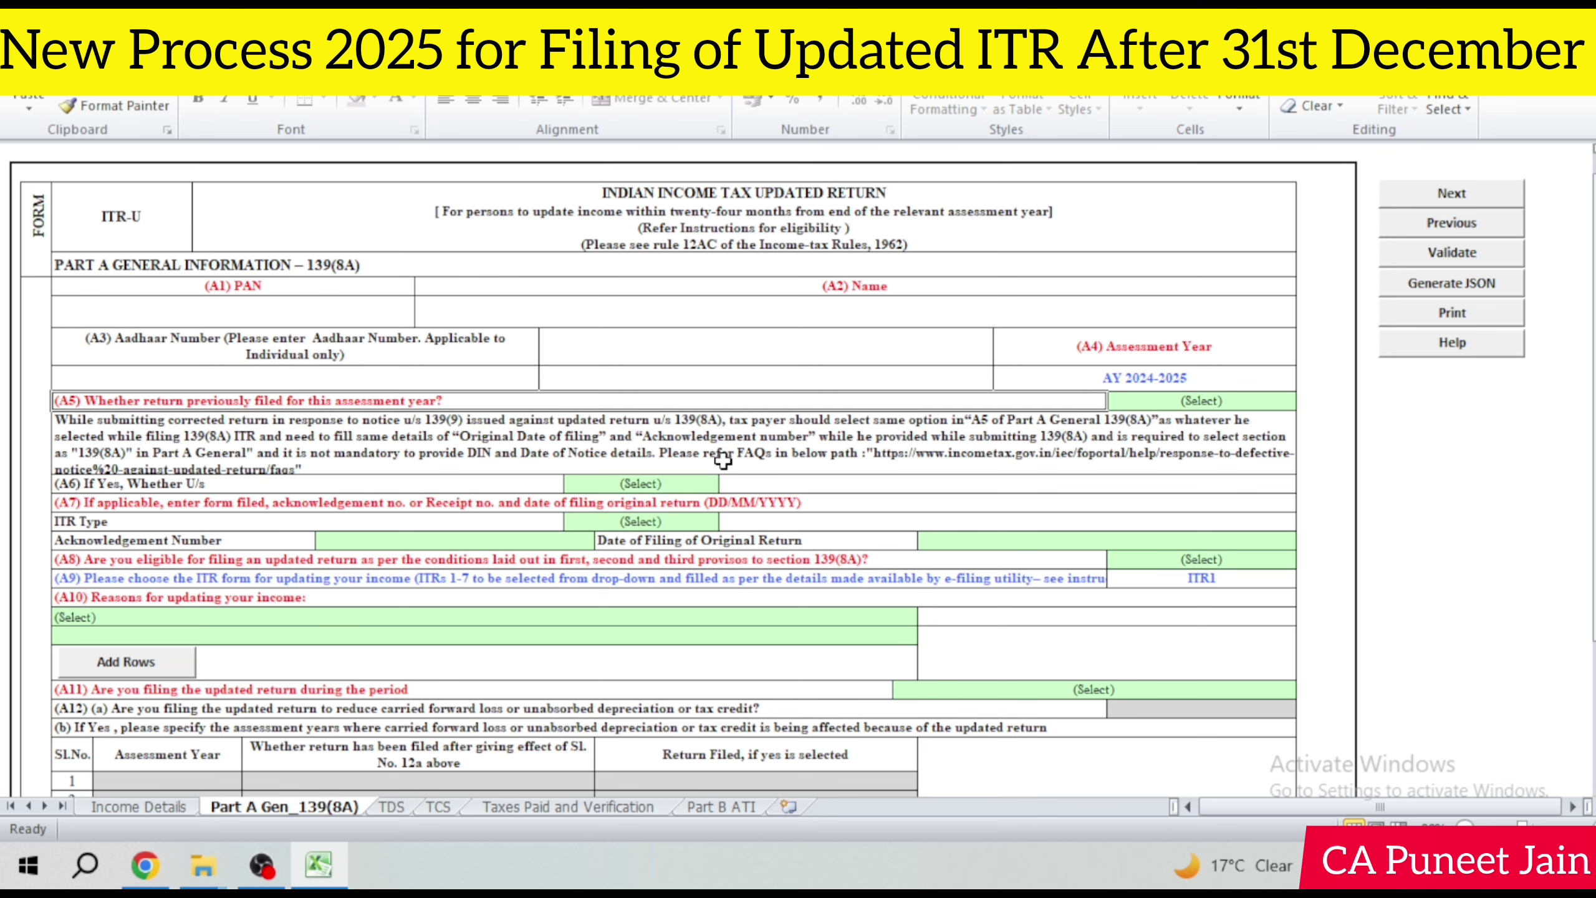
click(1238, 402)
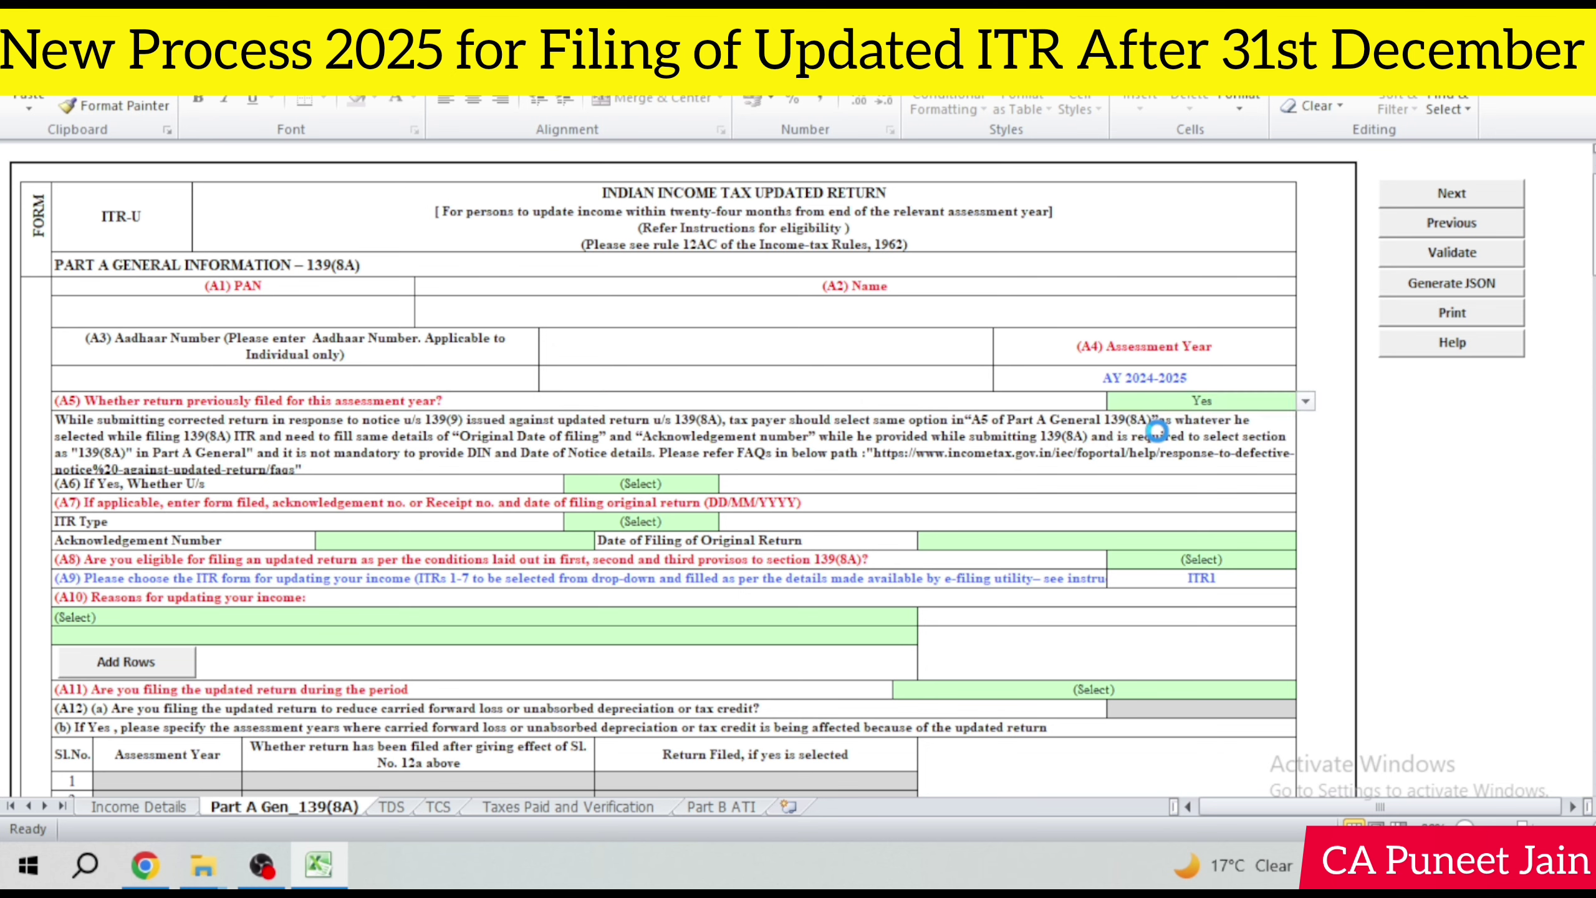
click(1158, 430)
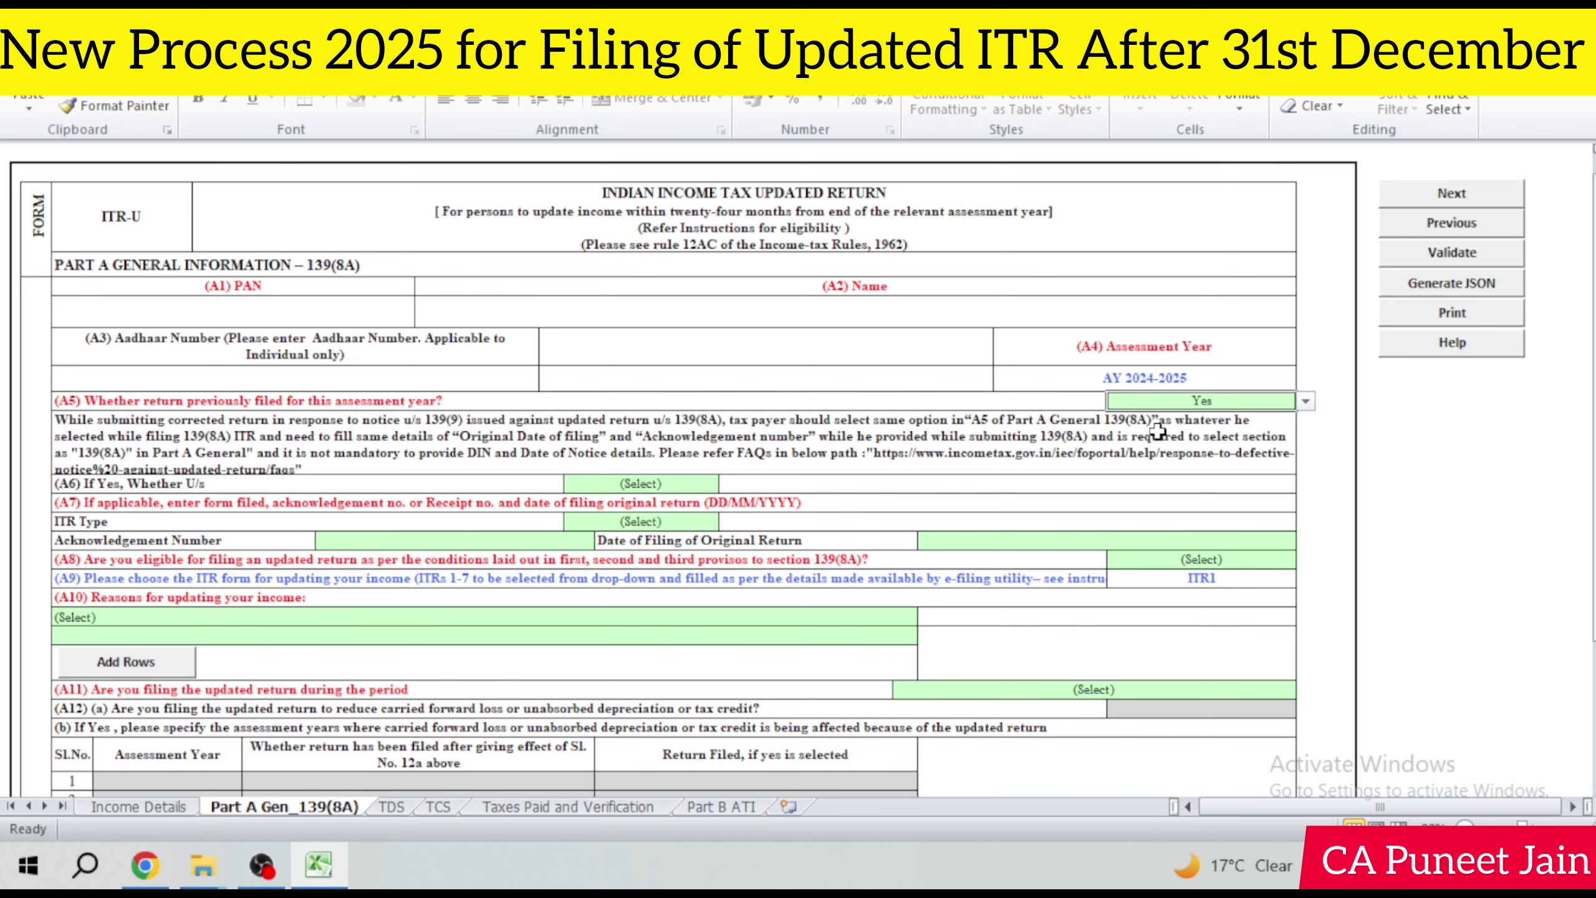
click(1190, 400)
key(Delete)
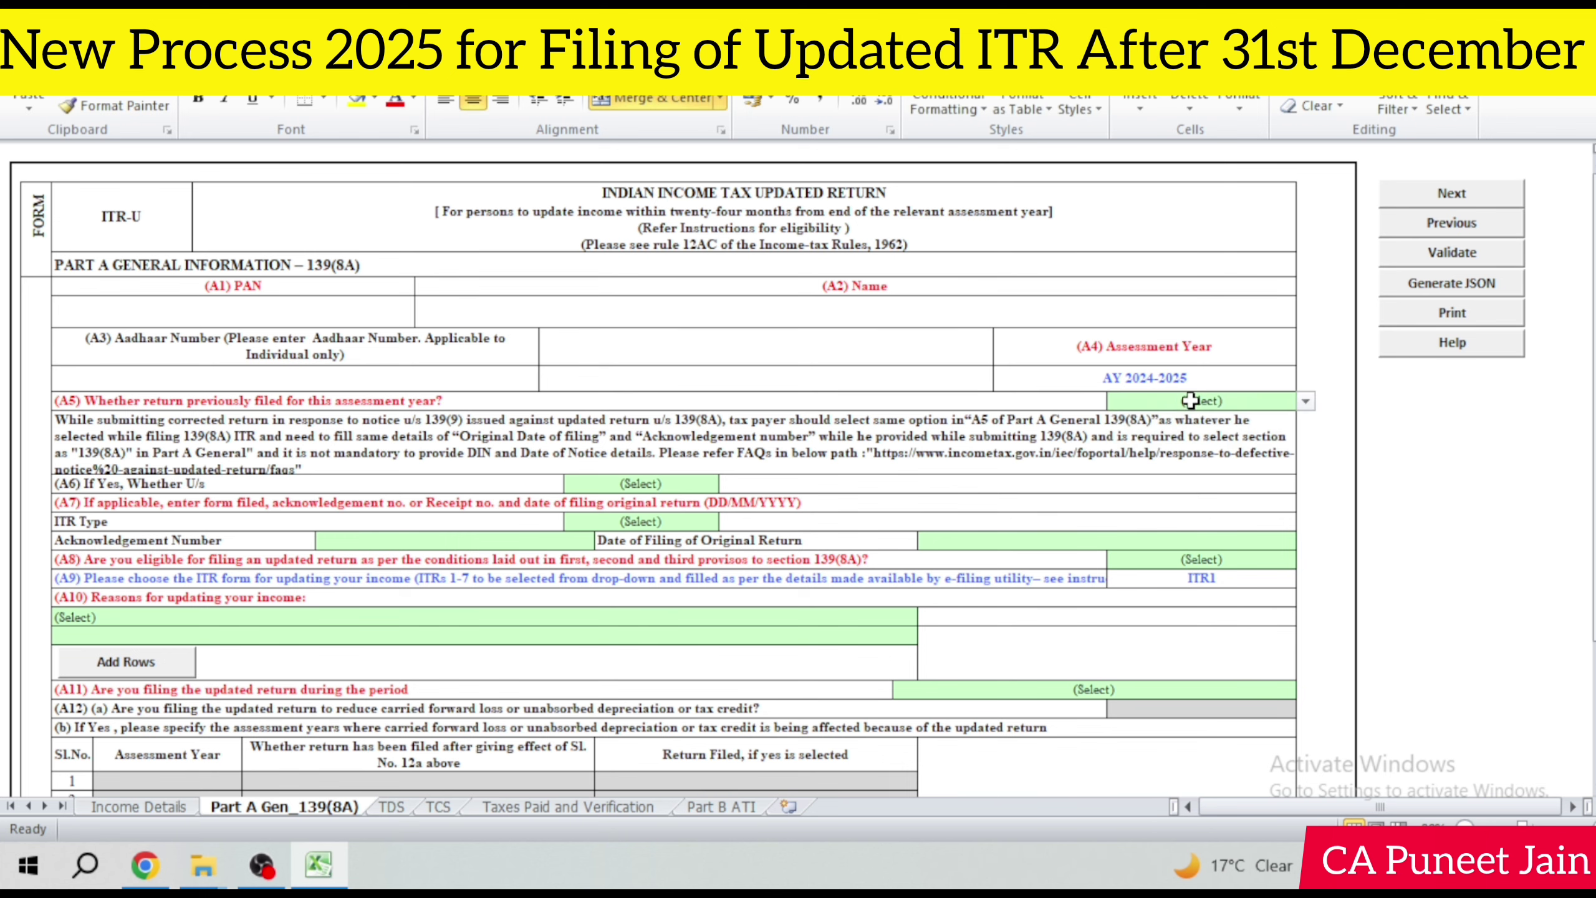
click(1306, 402)
click(1231, 441)
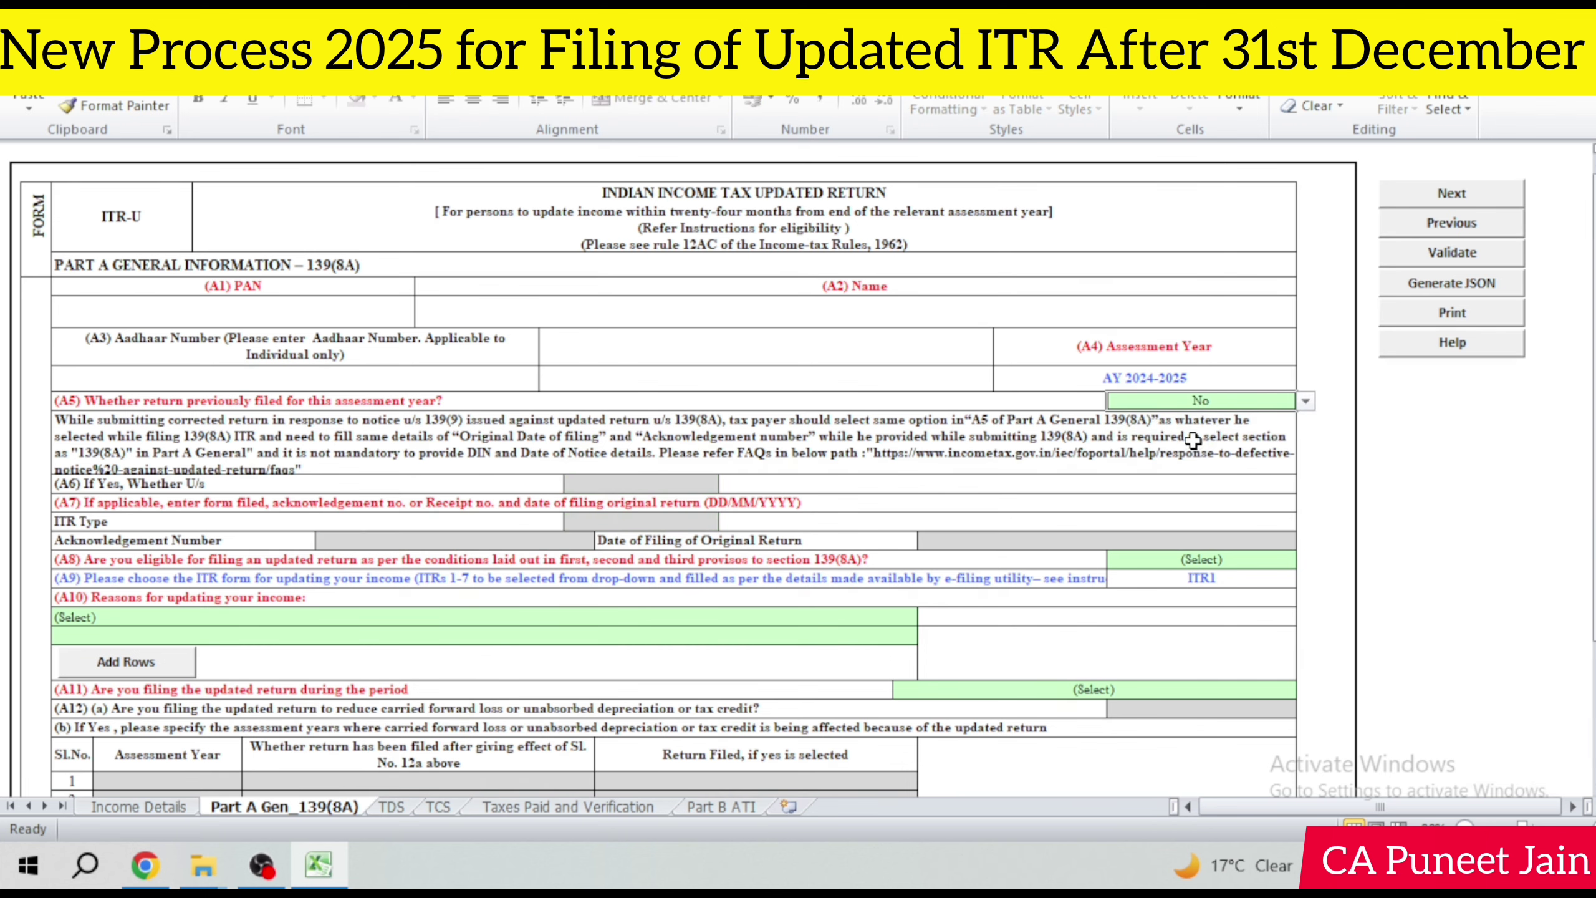
Step: Answer Yes to A8 on eligibility for filing an updated return under the provisos to section 139(8A)
scroll(1065, 478, down, 1)
scroll(1065, 479, down, 2)
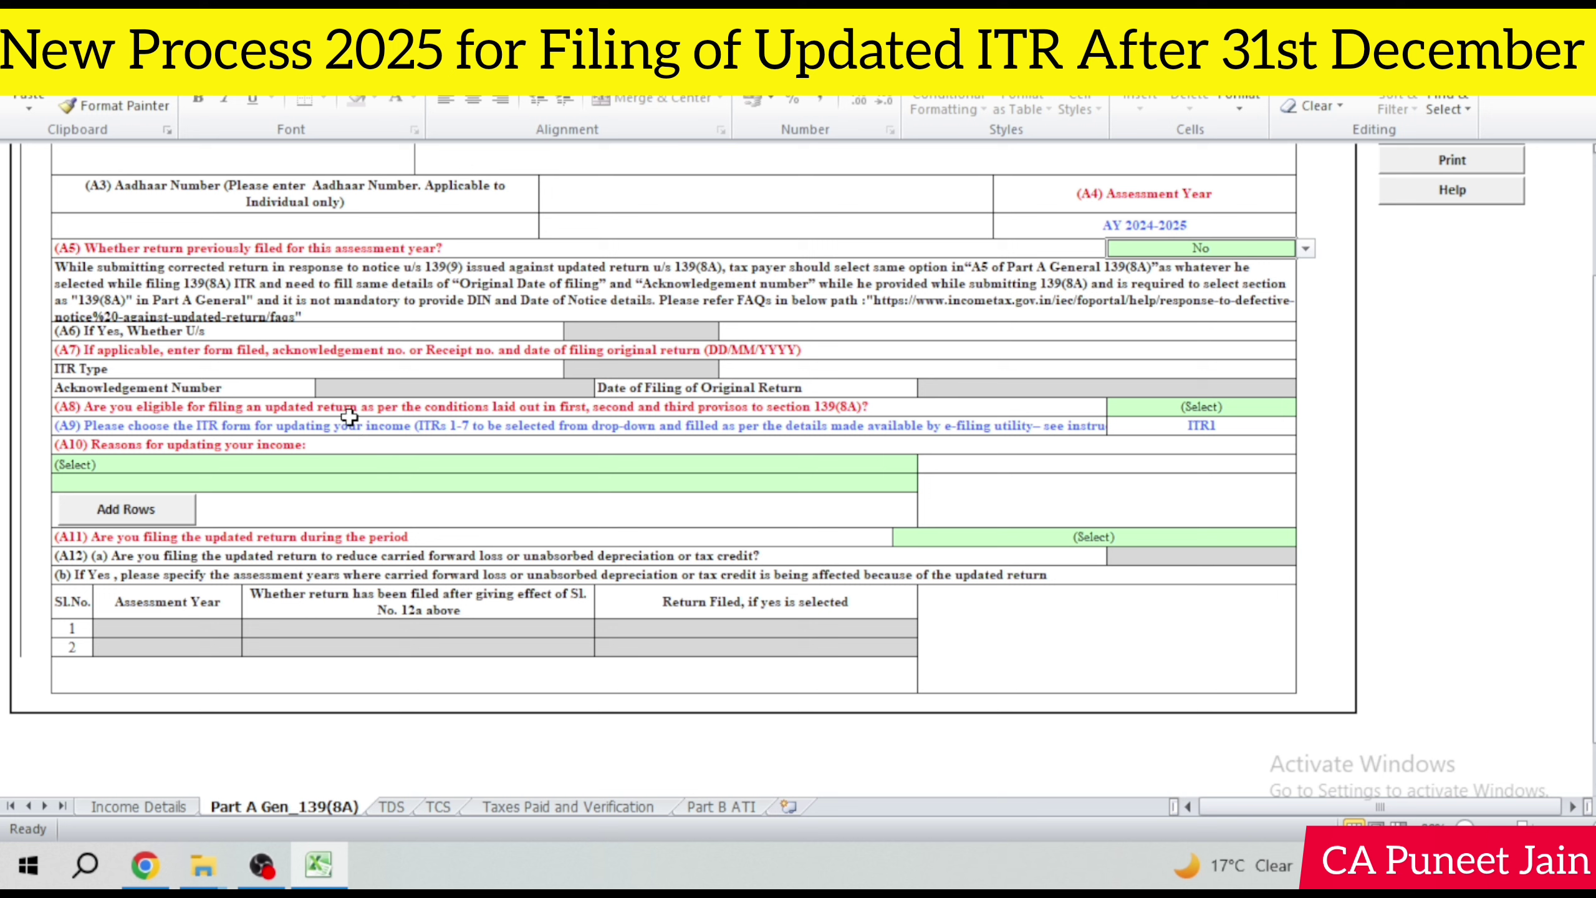
click(1234, 408)
key(alt+Down)
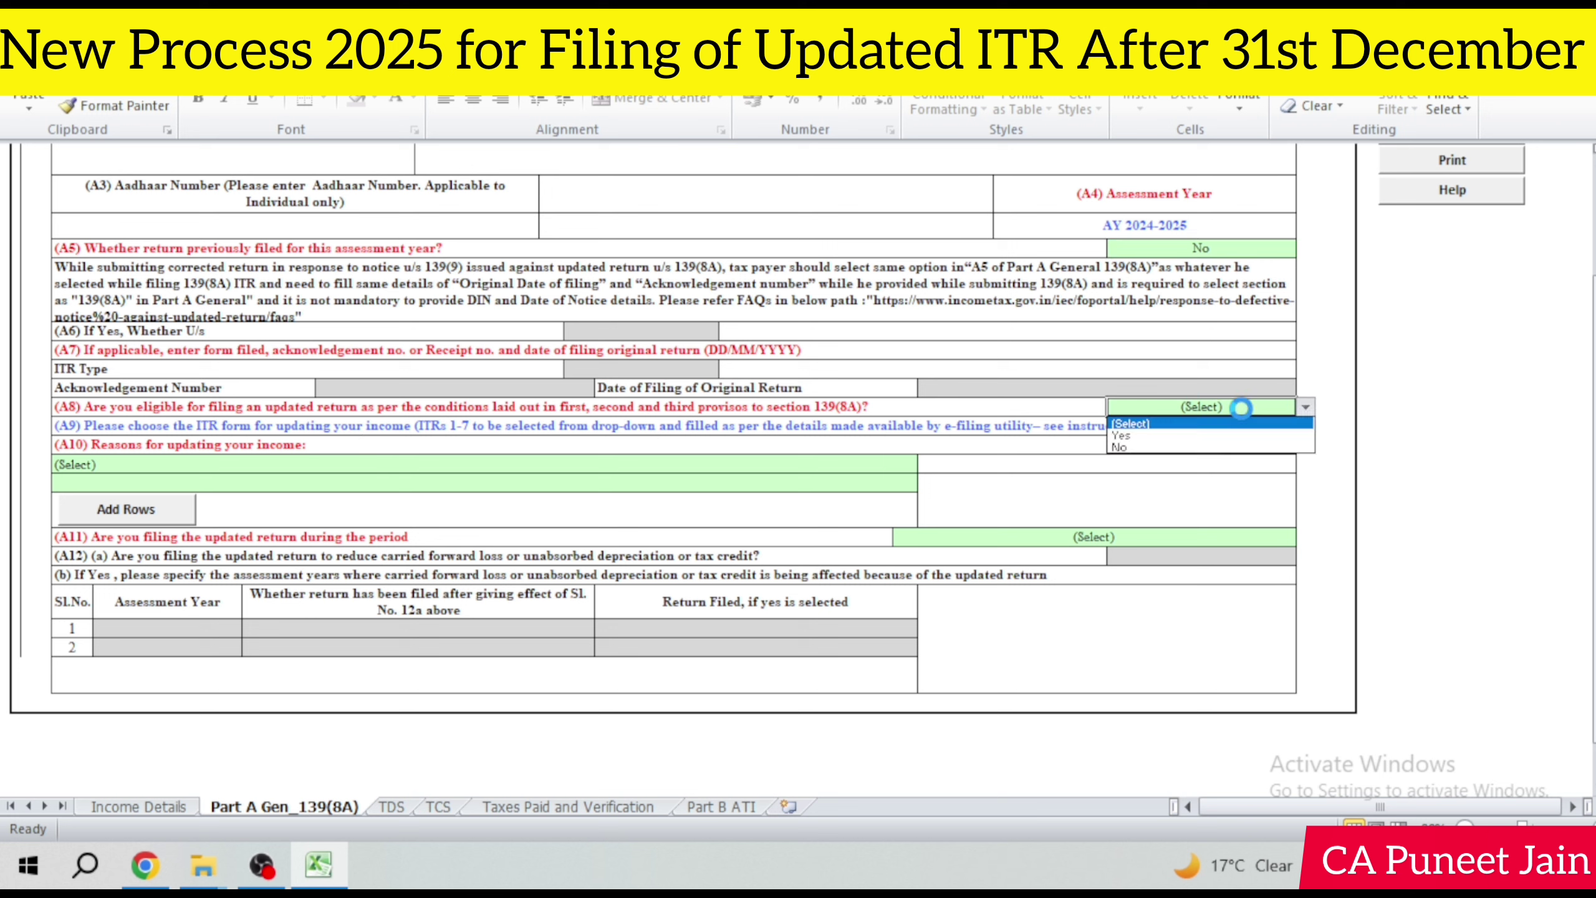
click(1130, 435)
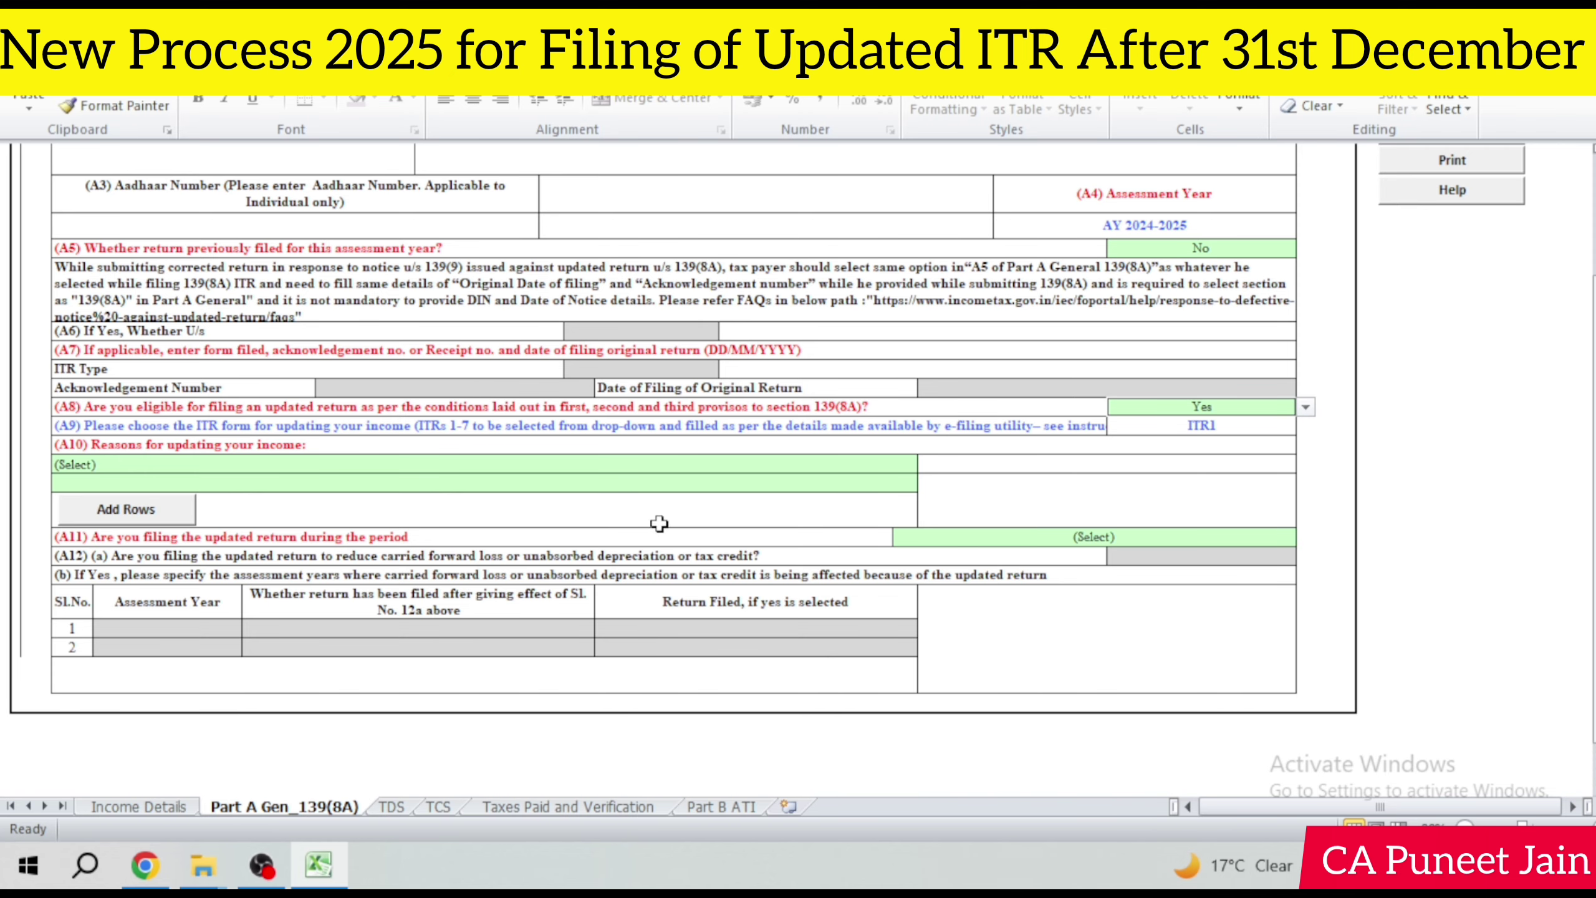
Step: Set the first A10 reason for updating income to "Return previously not filed"
click(197, 464)
key(alt+Down)
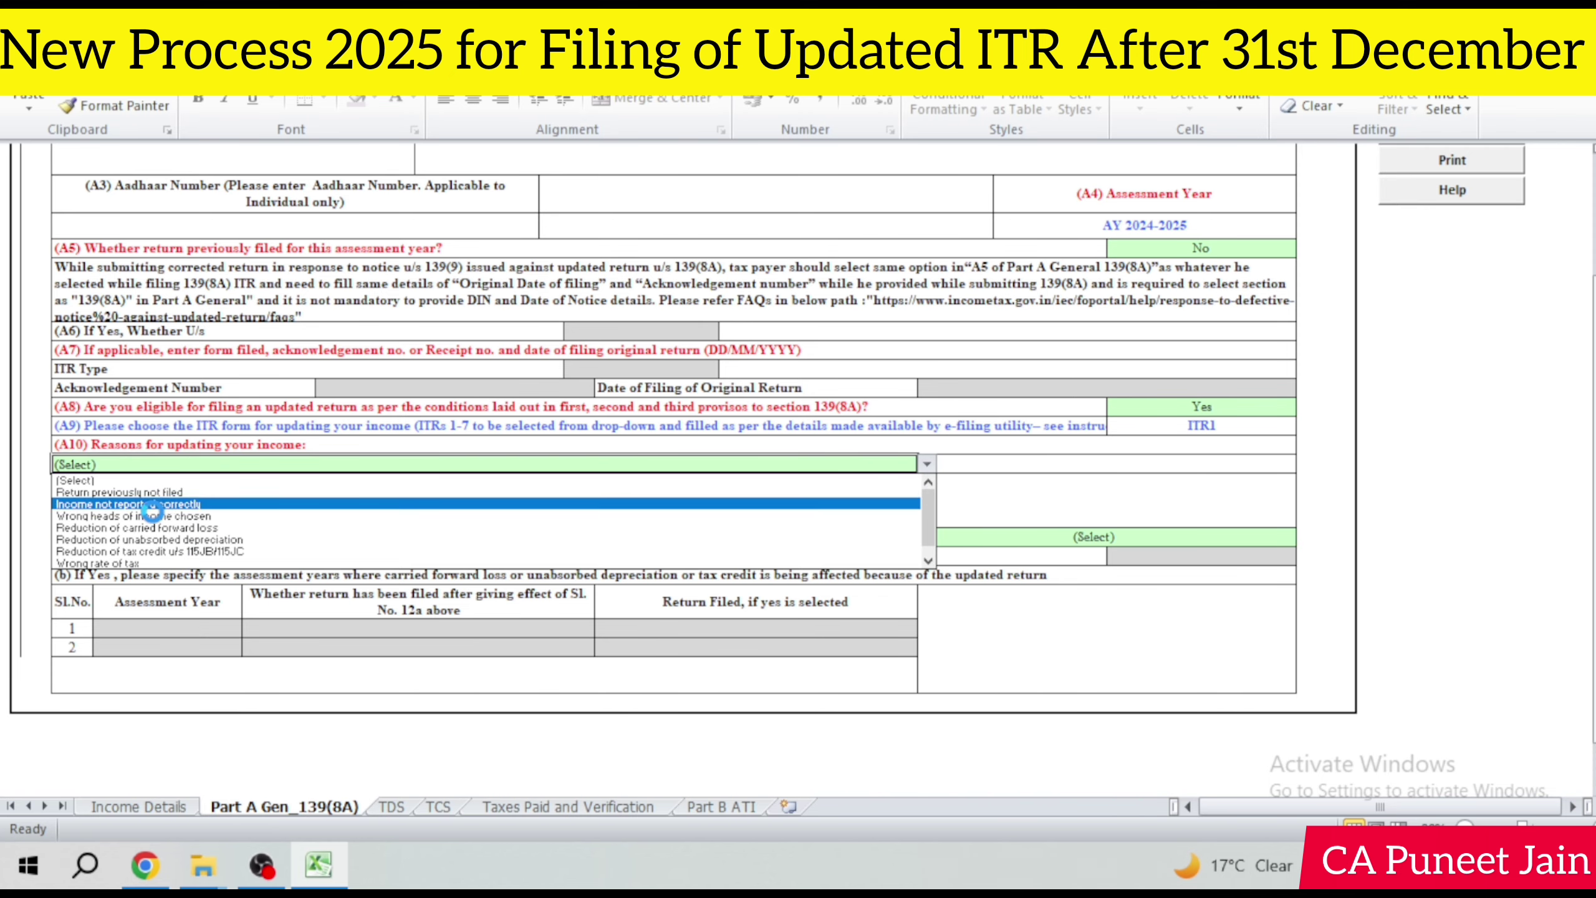
click(164, 492)
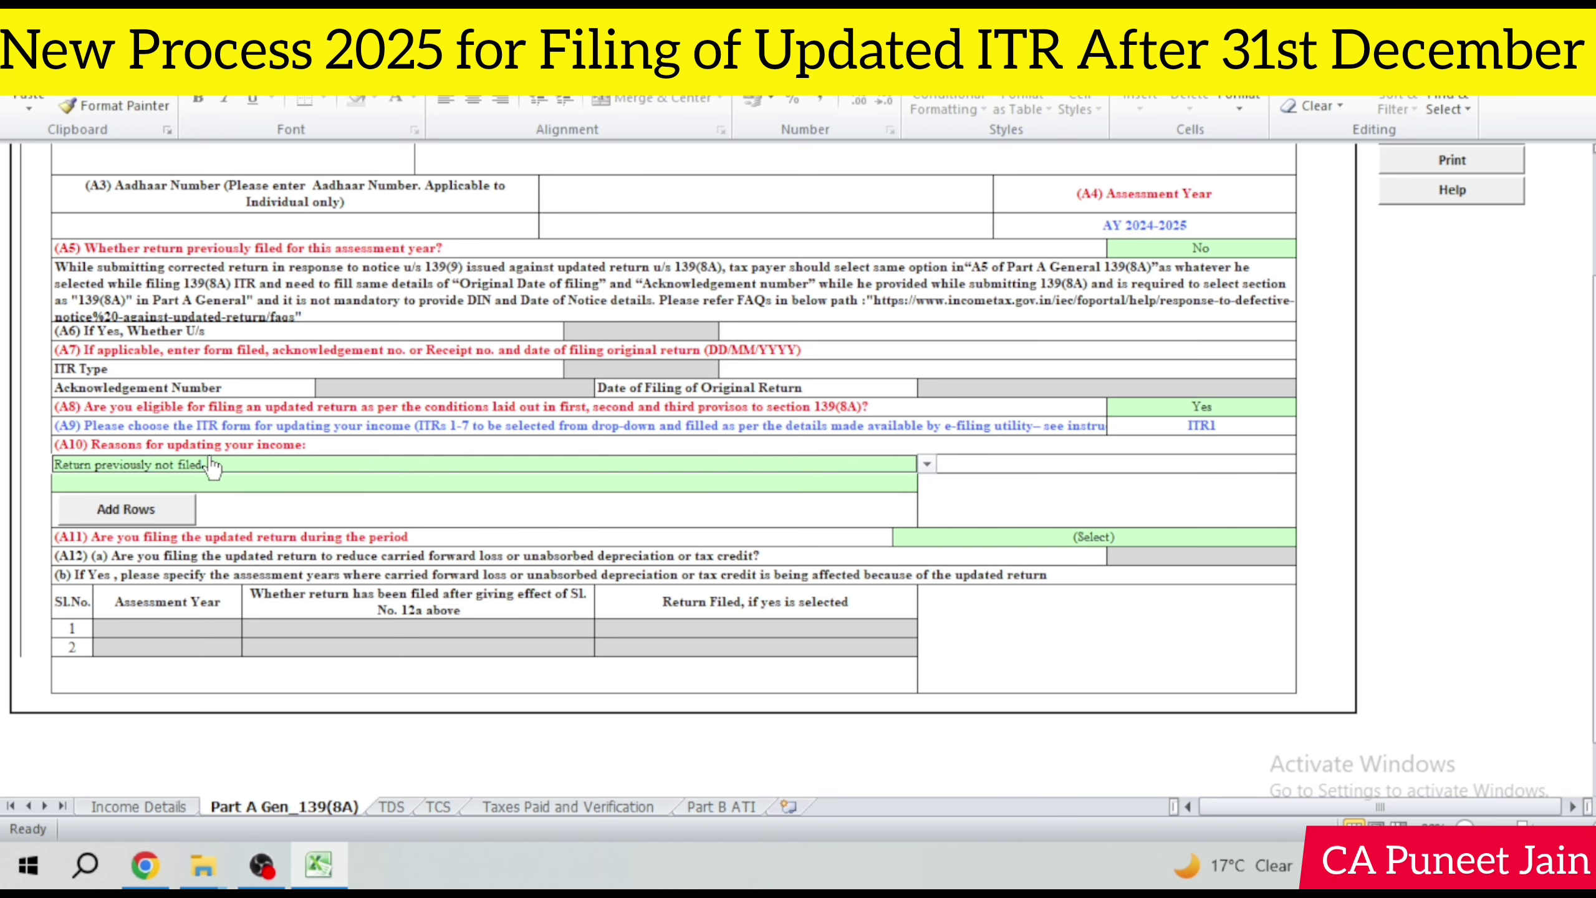
key(alt+Down)
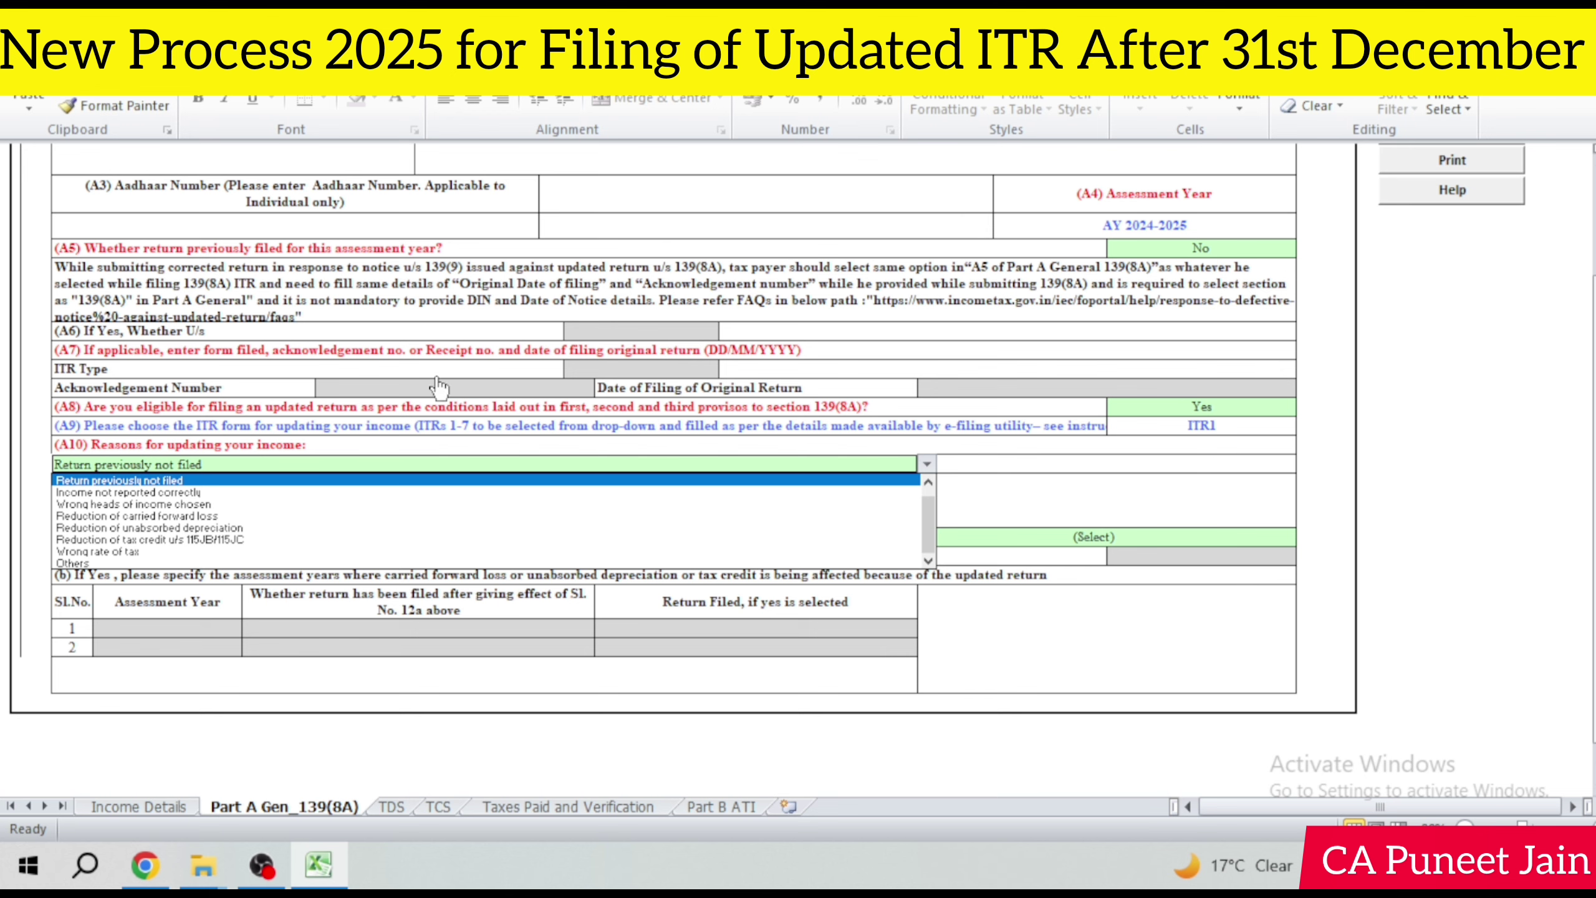
click(134, 481)
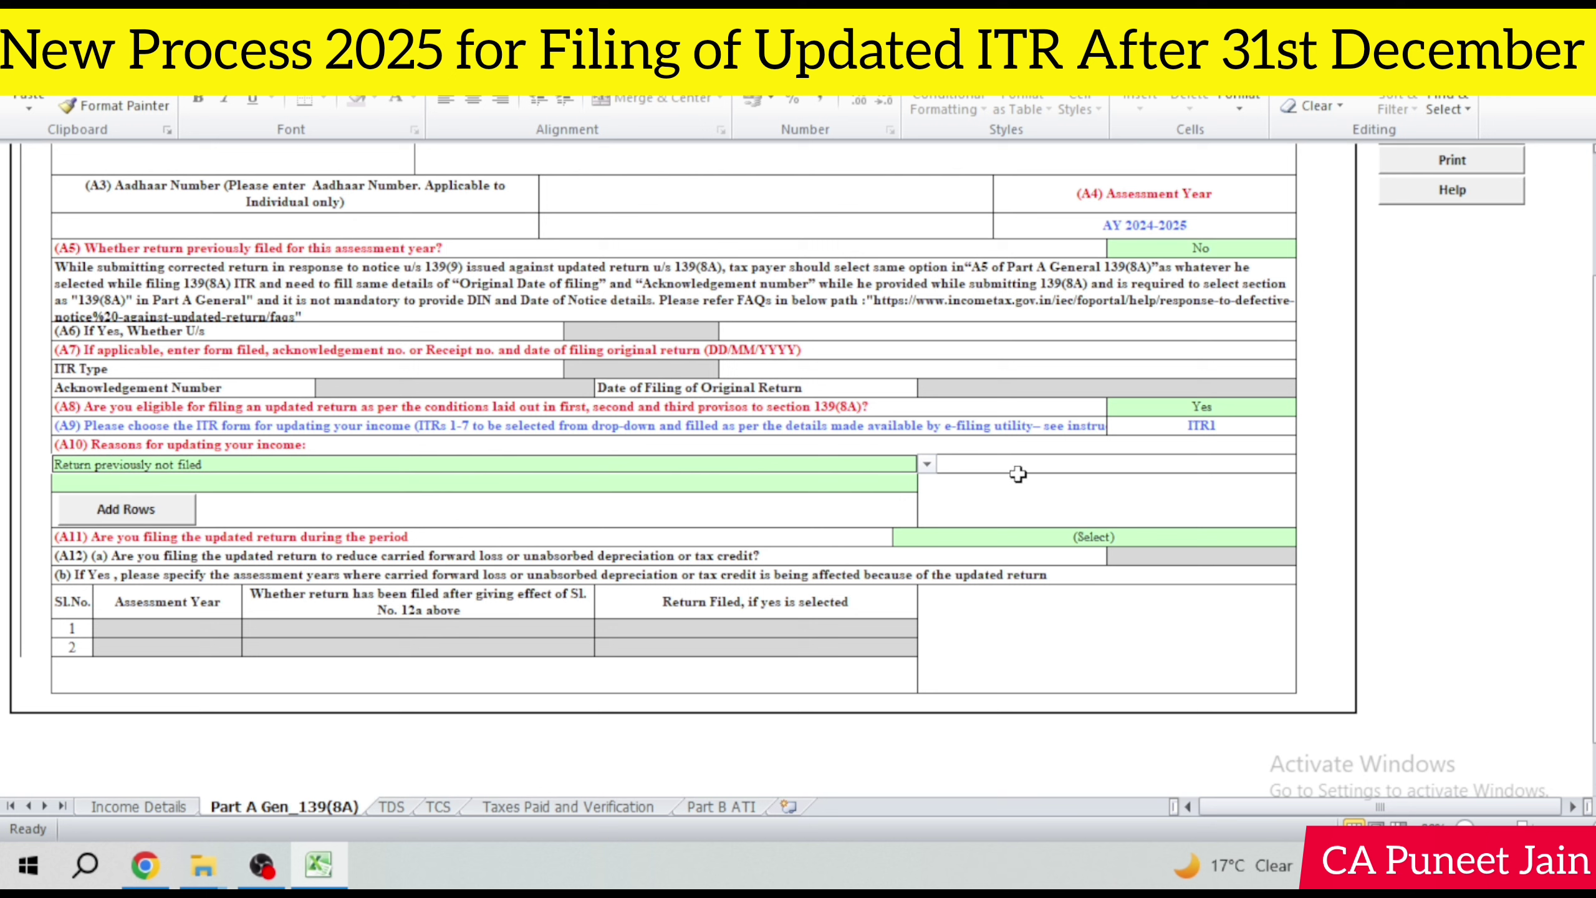
click(1046, 481)
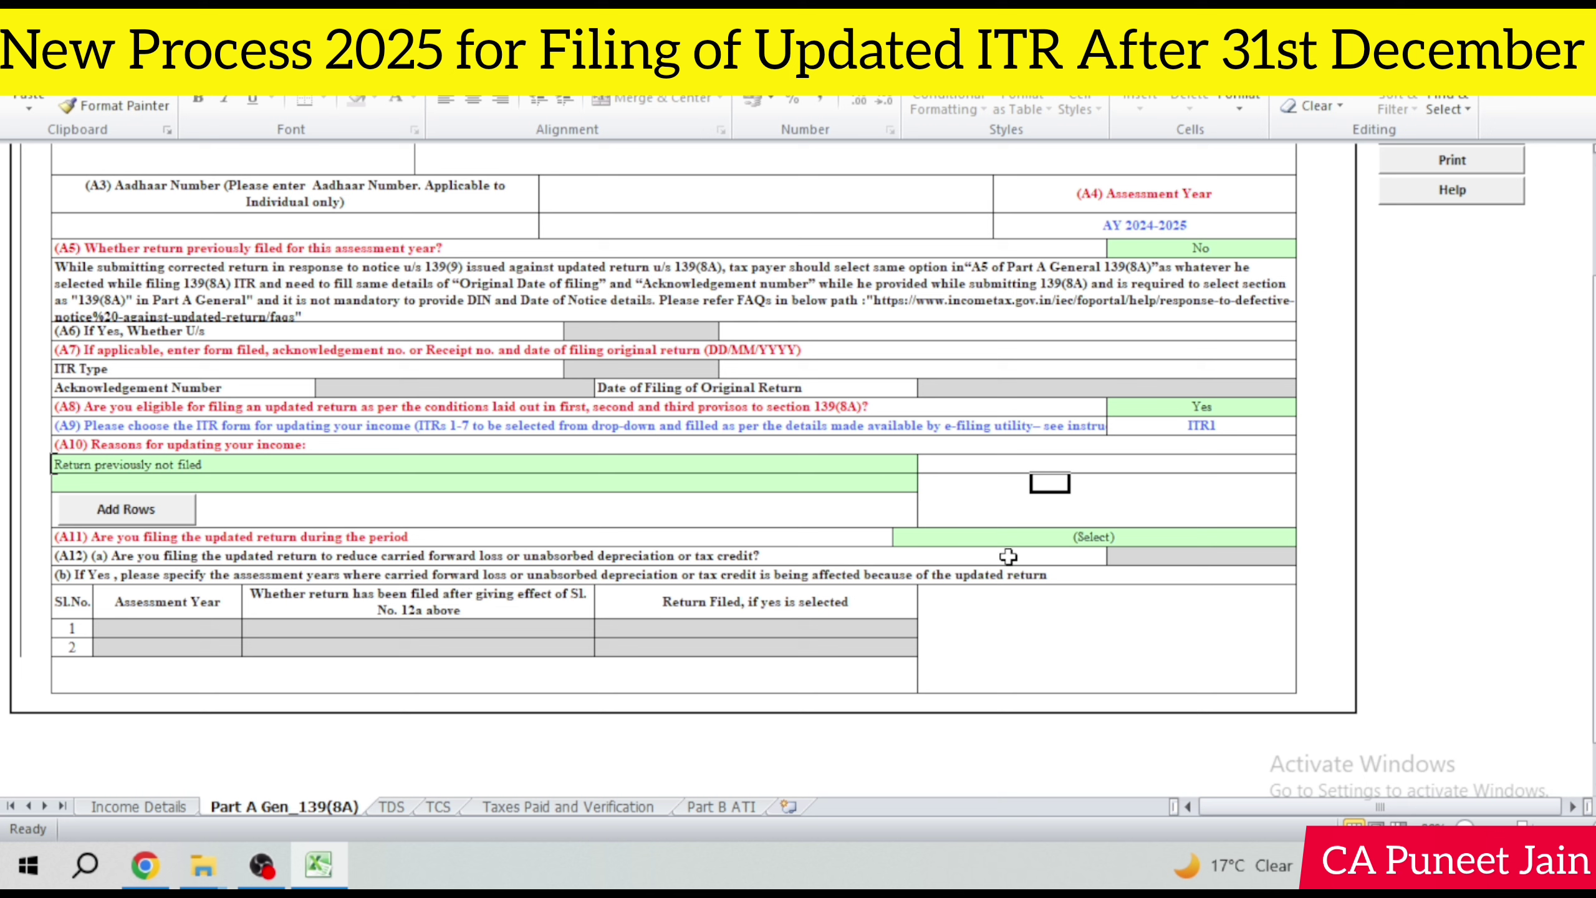
Step: Set the A11 updated return filing period to "Up to 12 months from the end of Relevant Assessment Year"
click(1115, 537)
key(alt+Down)
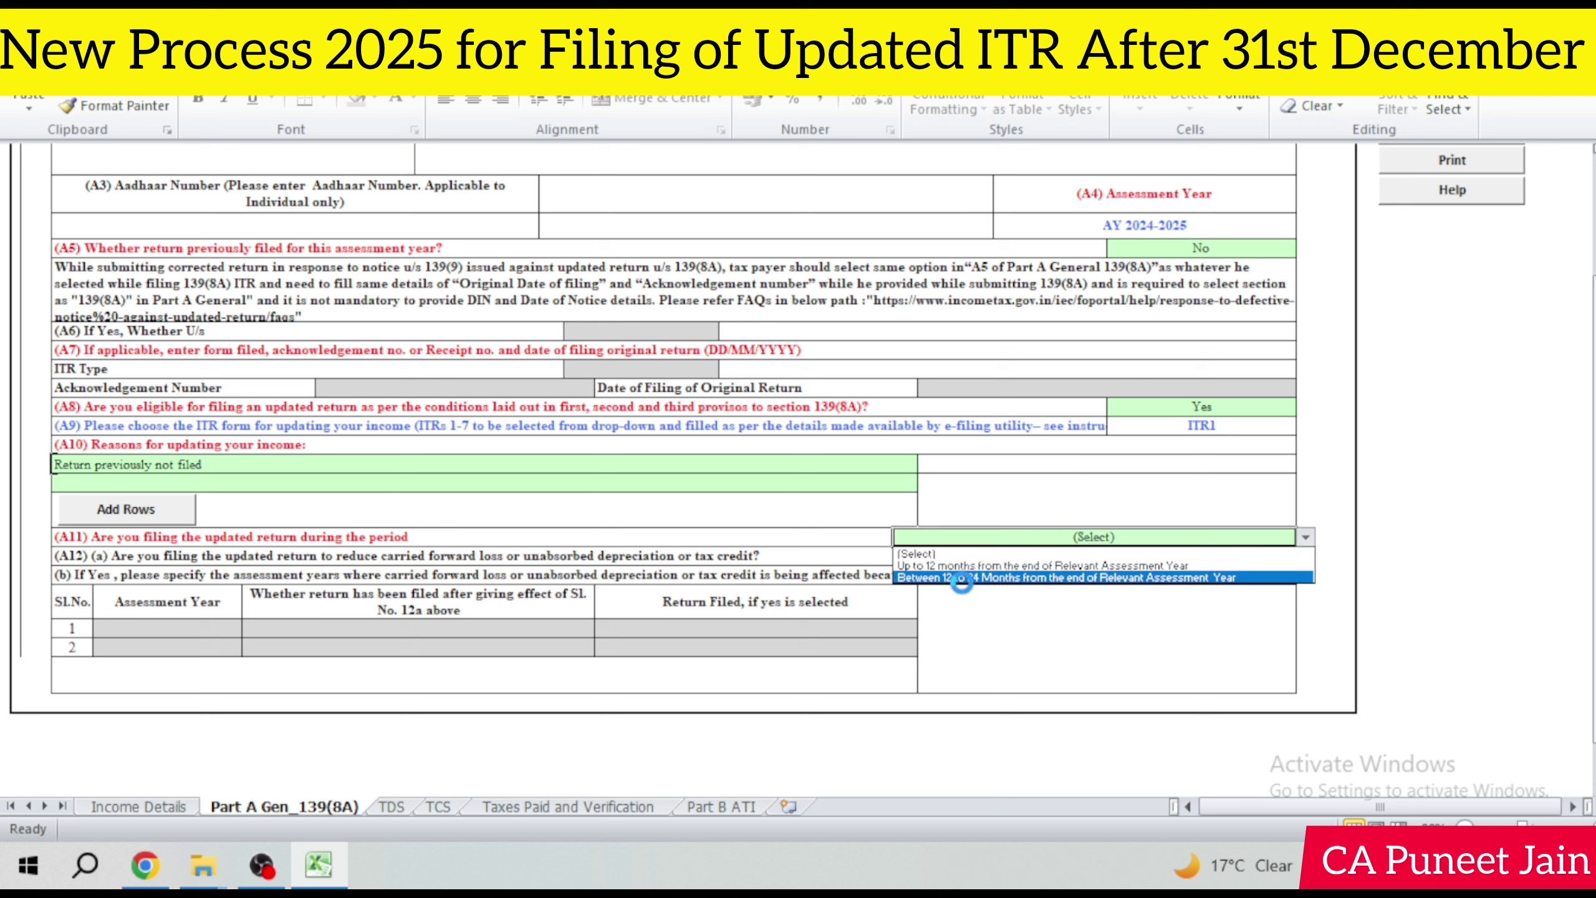
click(980, 566)
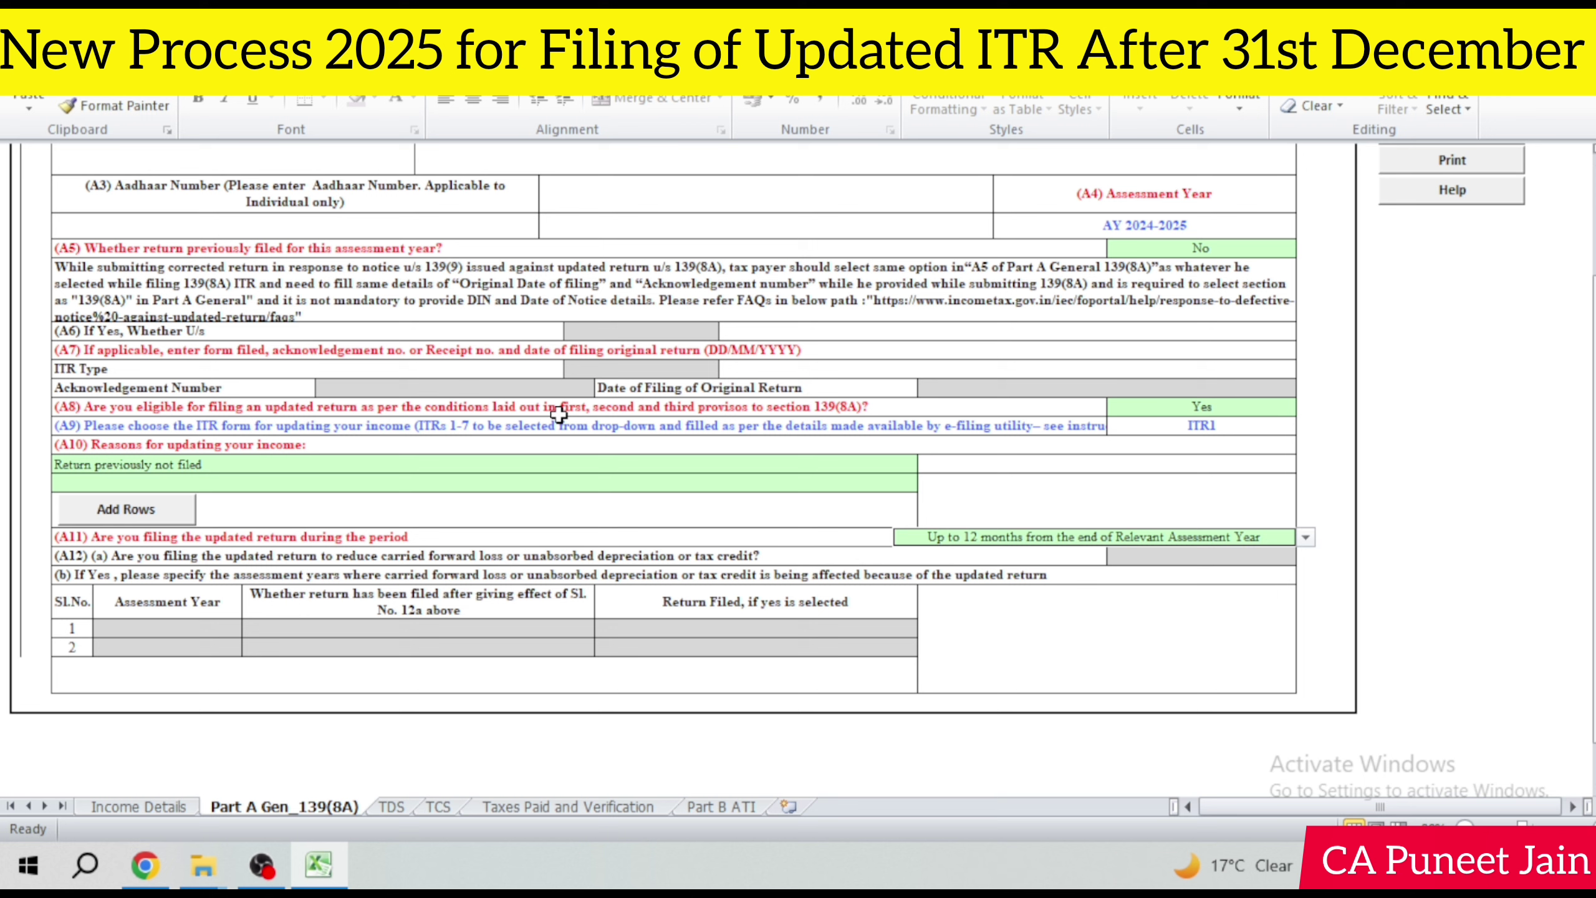
click(1305, 537)
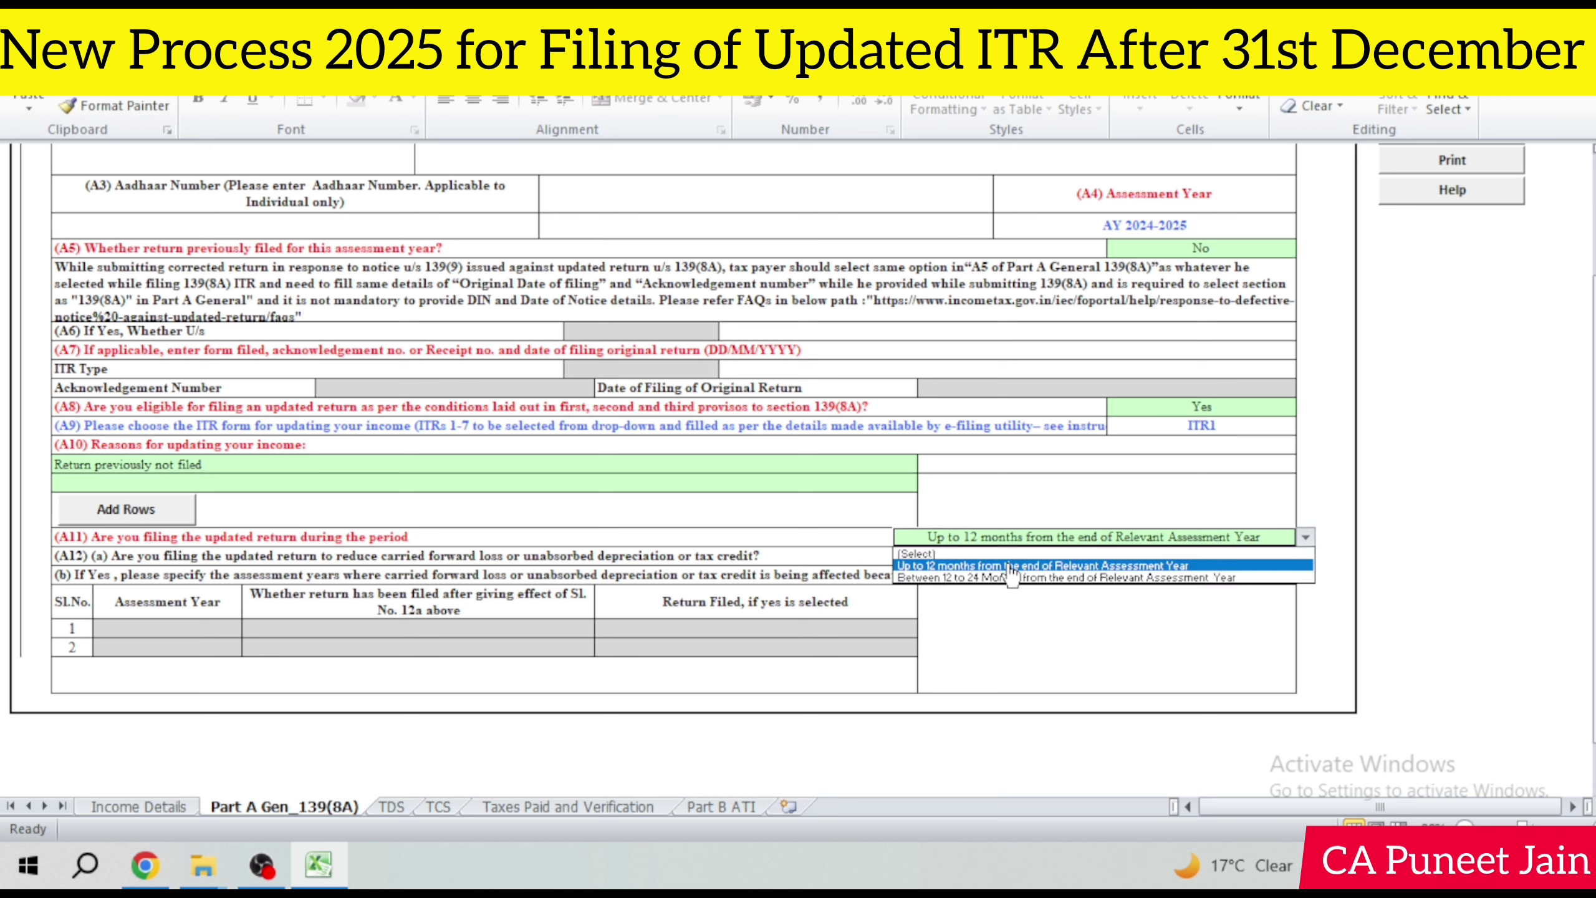
click(999, 633)
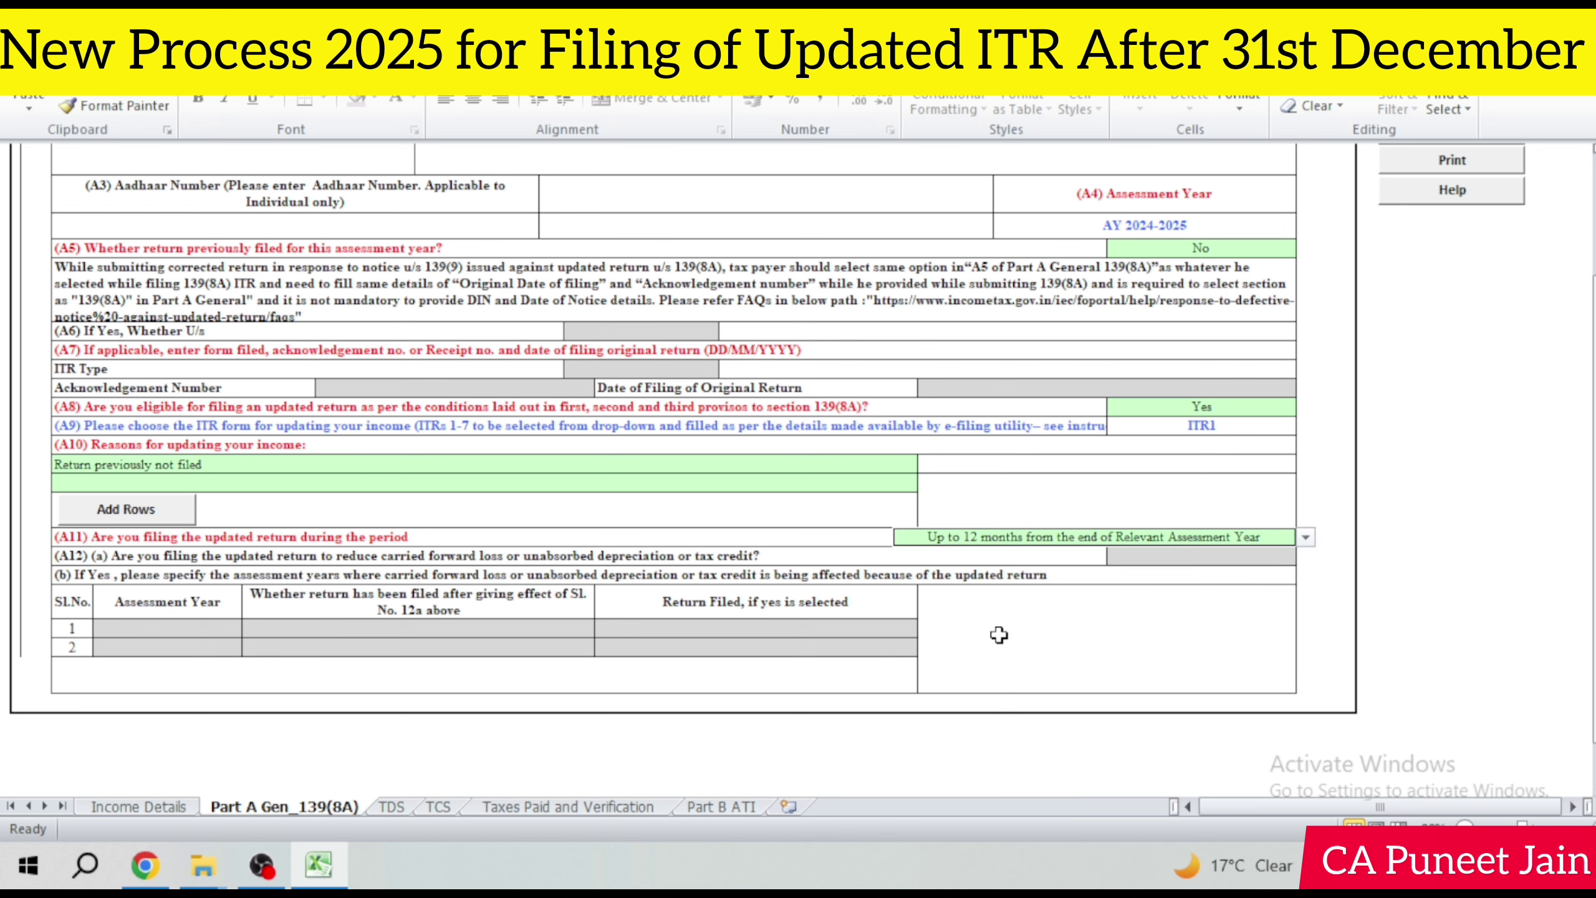
Step: Open the TDS sheet, dismiss the section 139(8A) tax payment notice, and review the TDS, advance tax and TCS tables
click(390, 807)
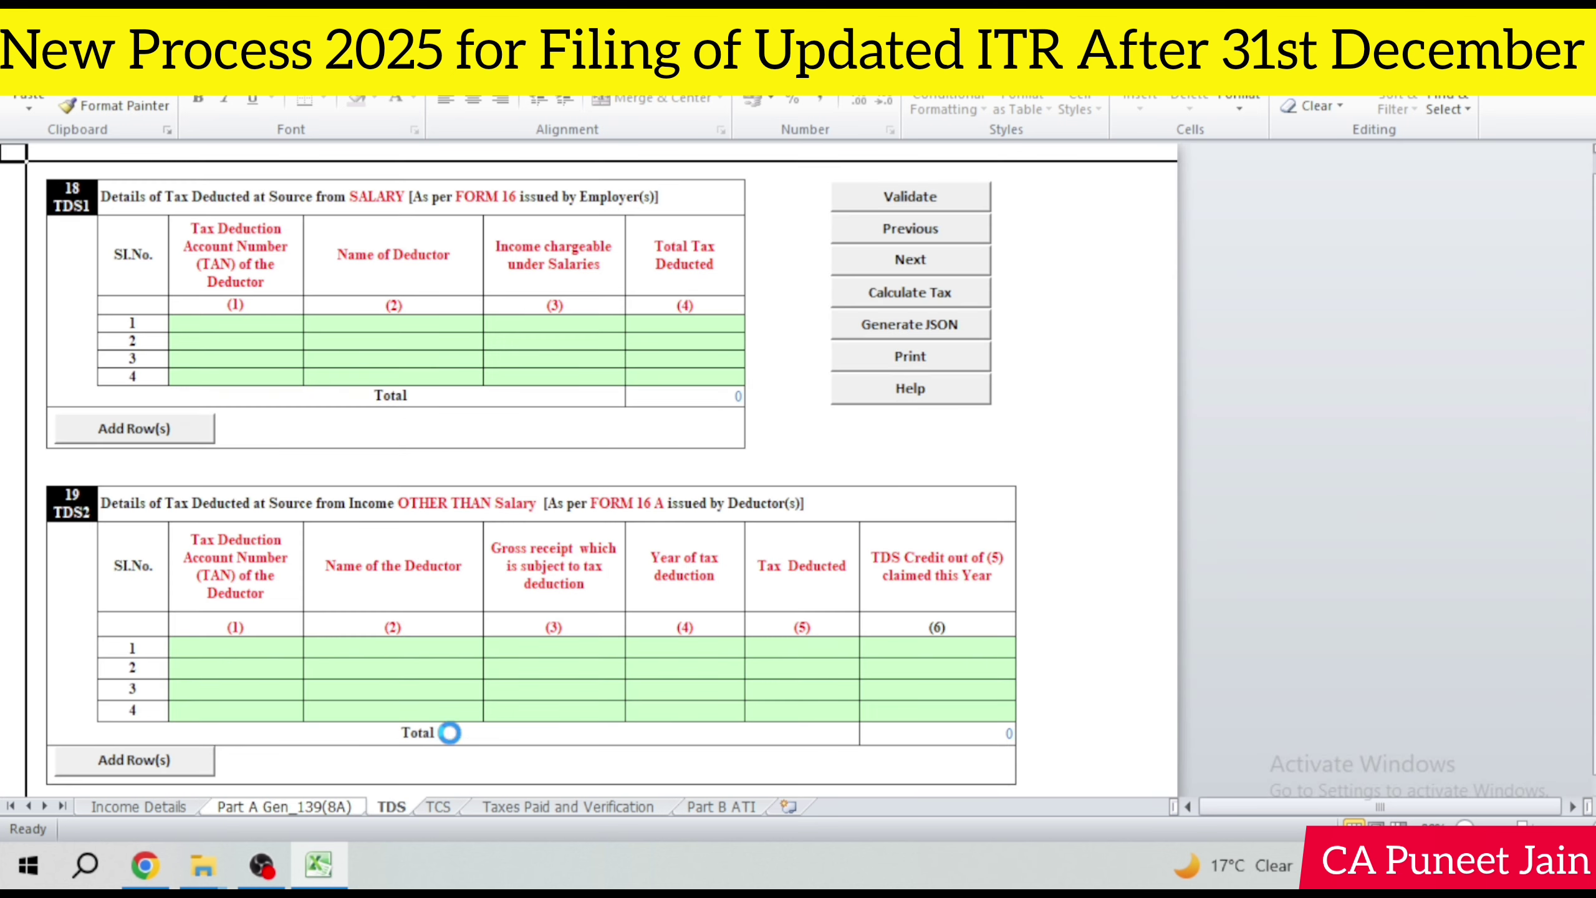
click(816, 471)
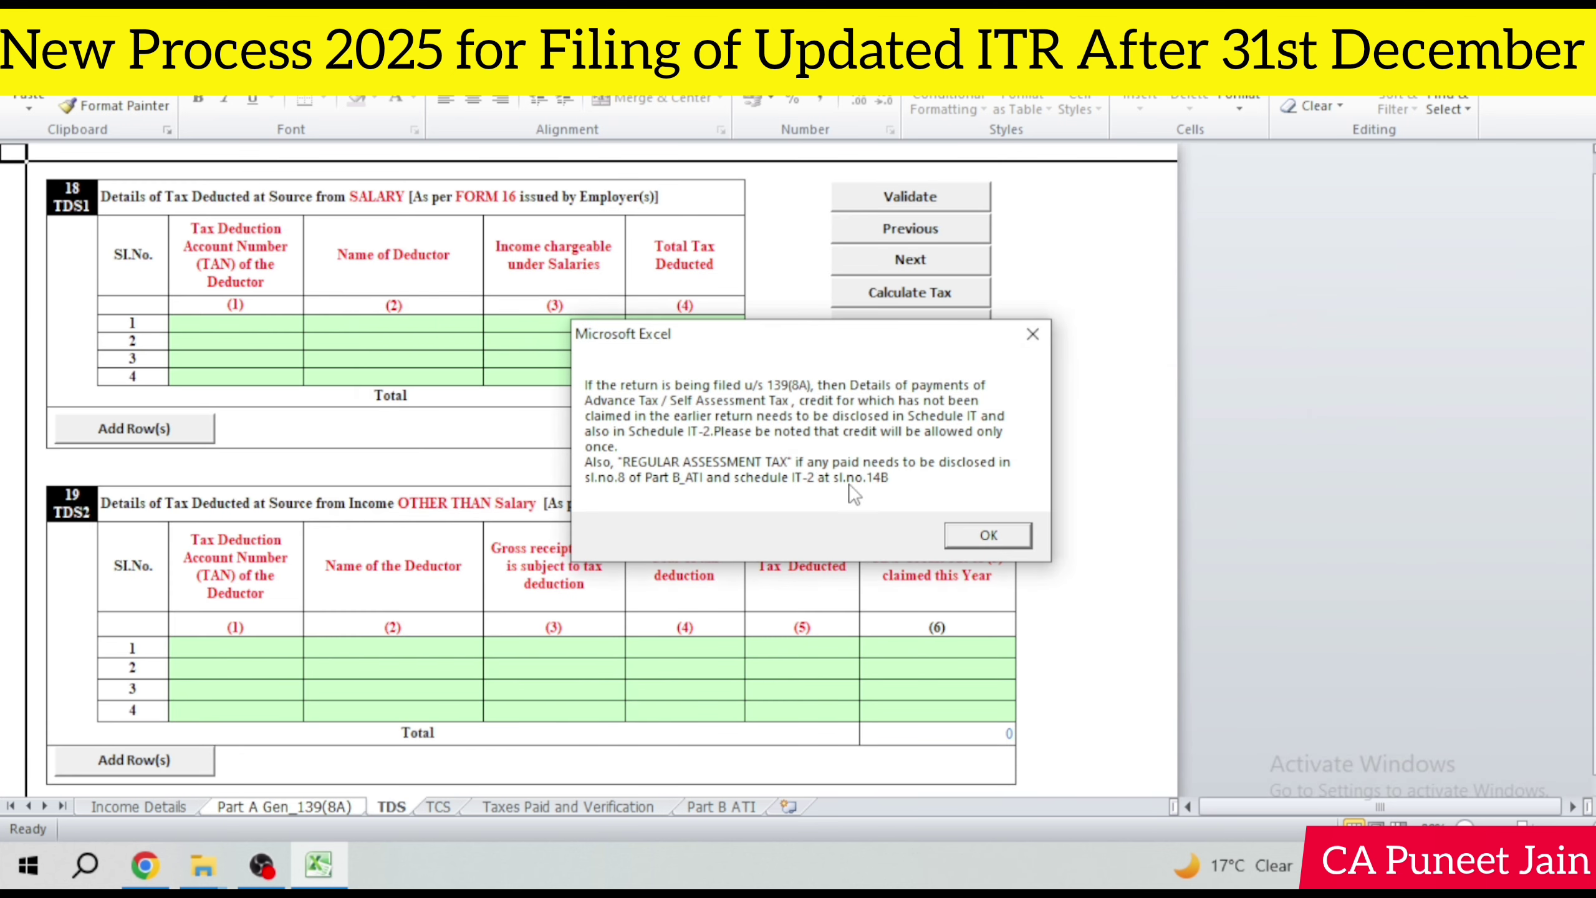
click(988, 534)
click(984, 497)
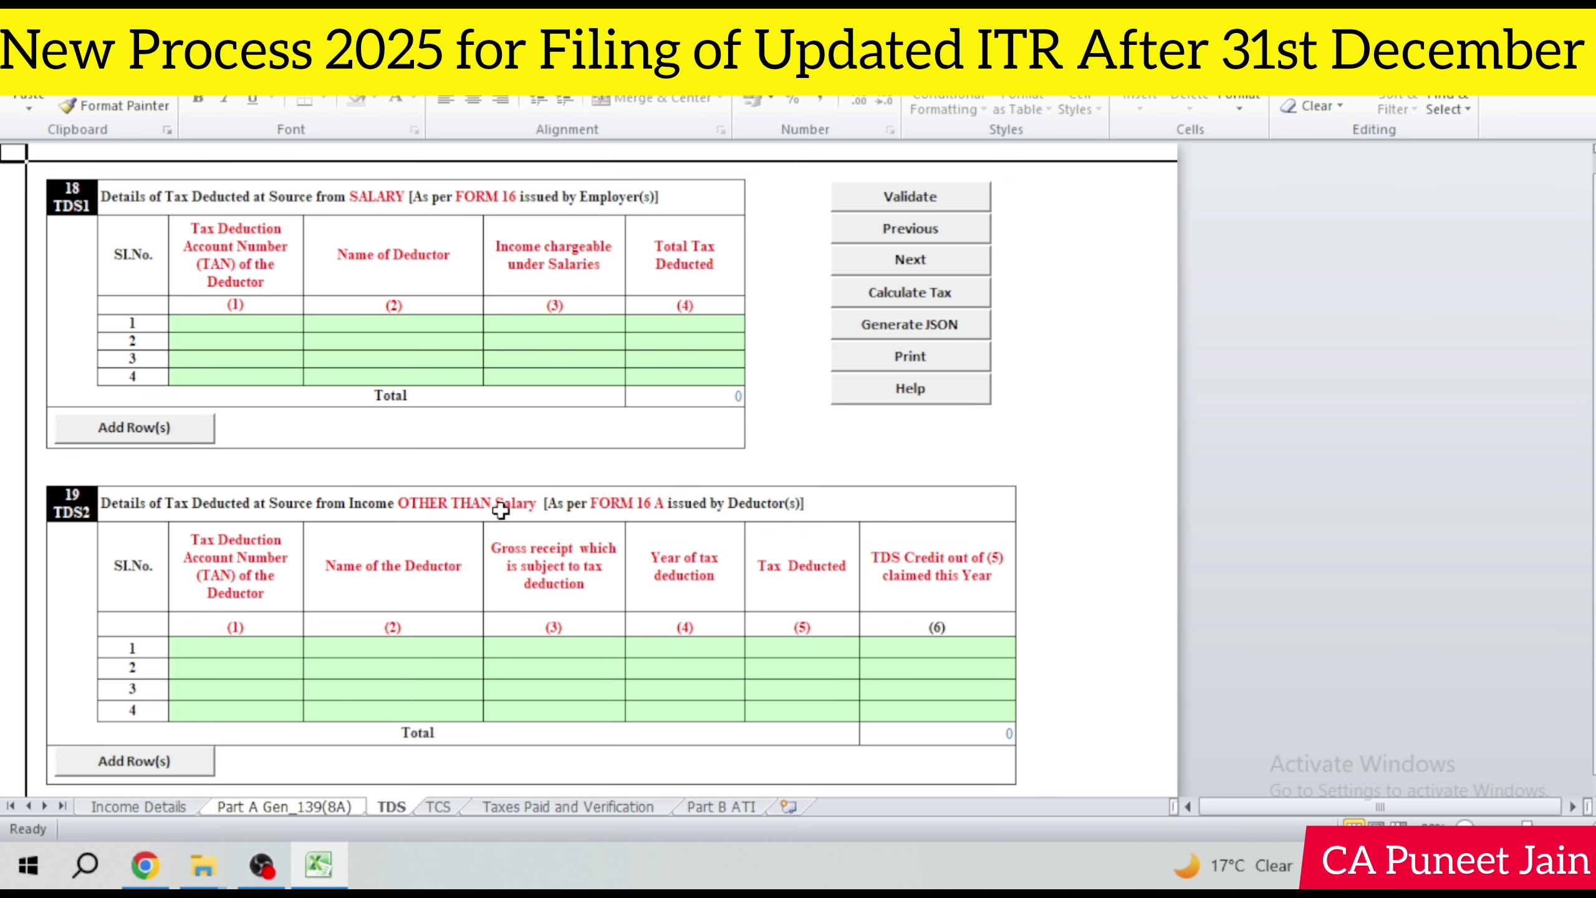
scroll(607, 333, down, 1)
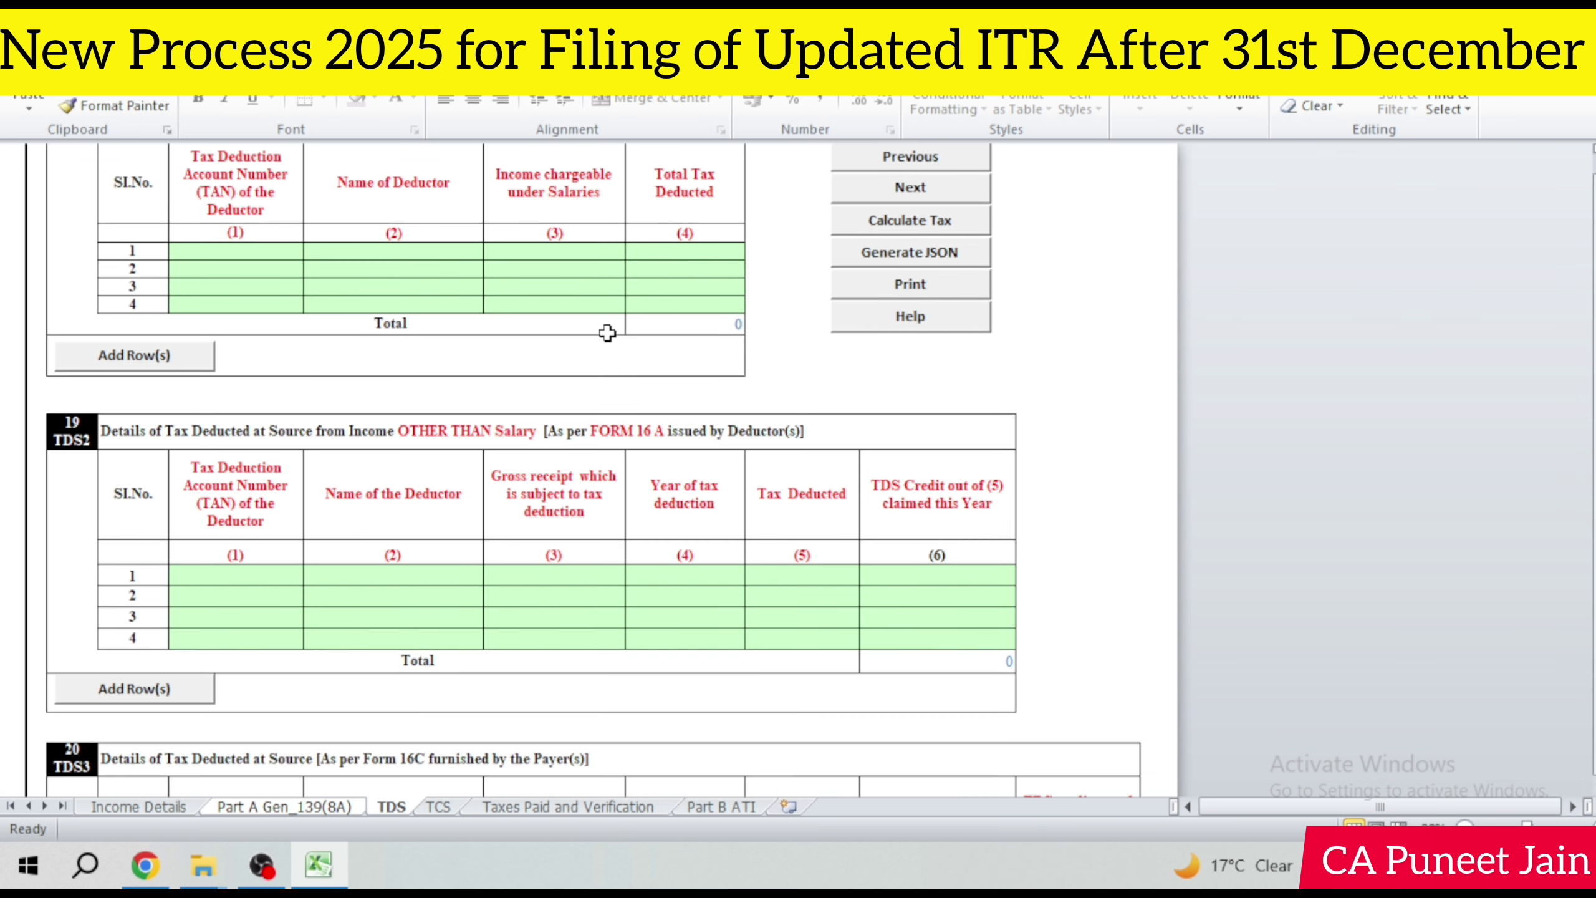
scroll(697, 506, down, 7)
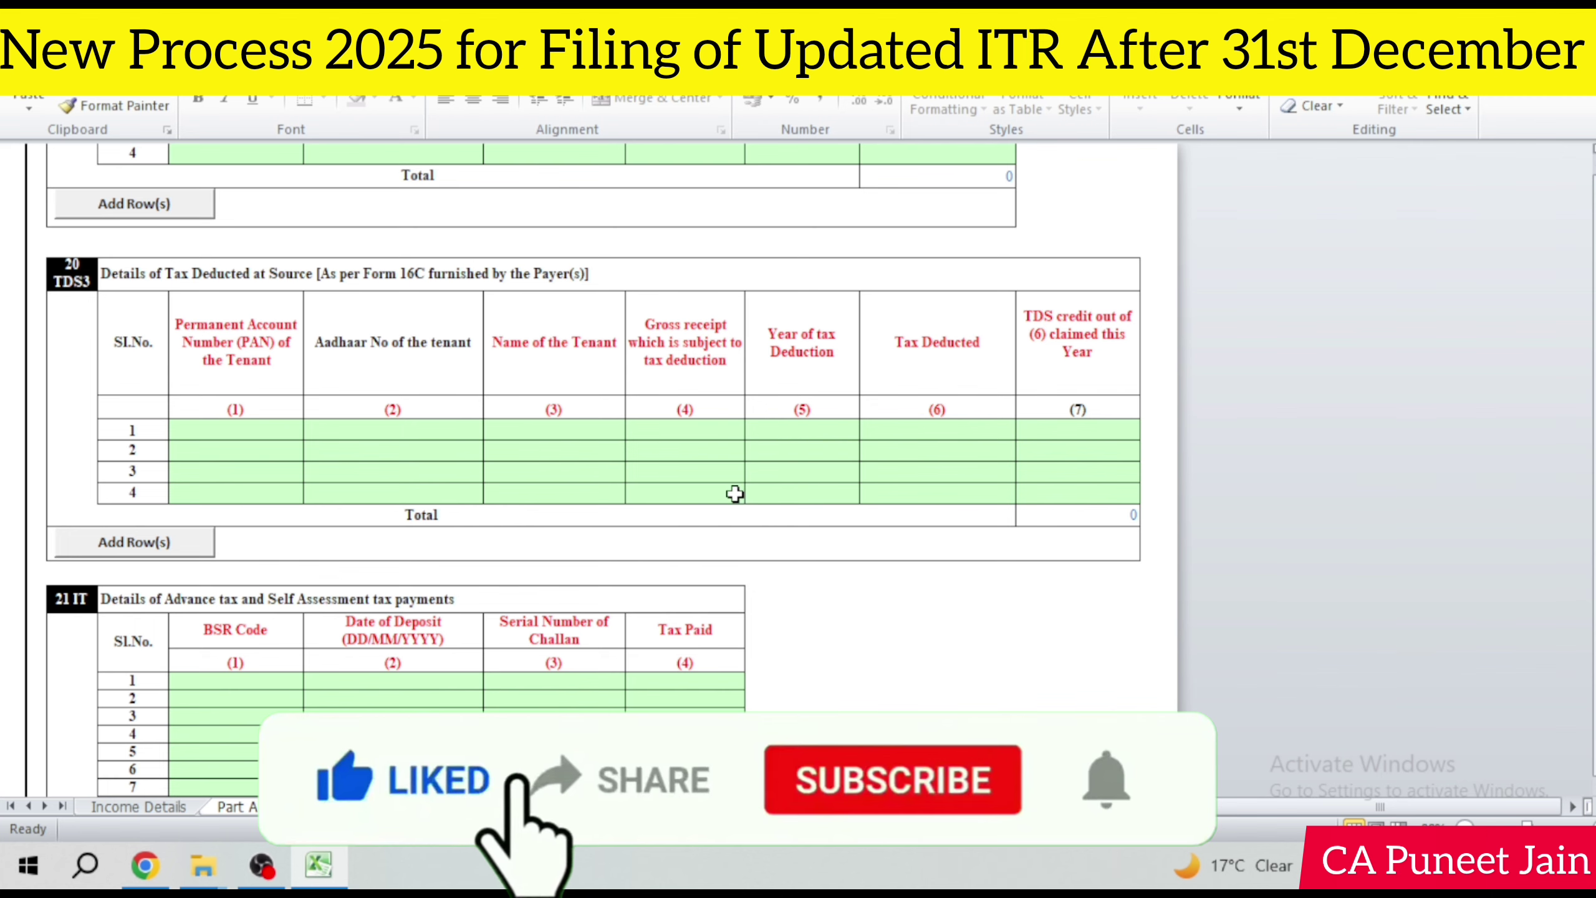
scroll(402, 322, down, 1)
scroll(211, 536, down, 2)
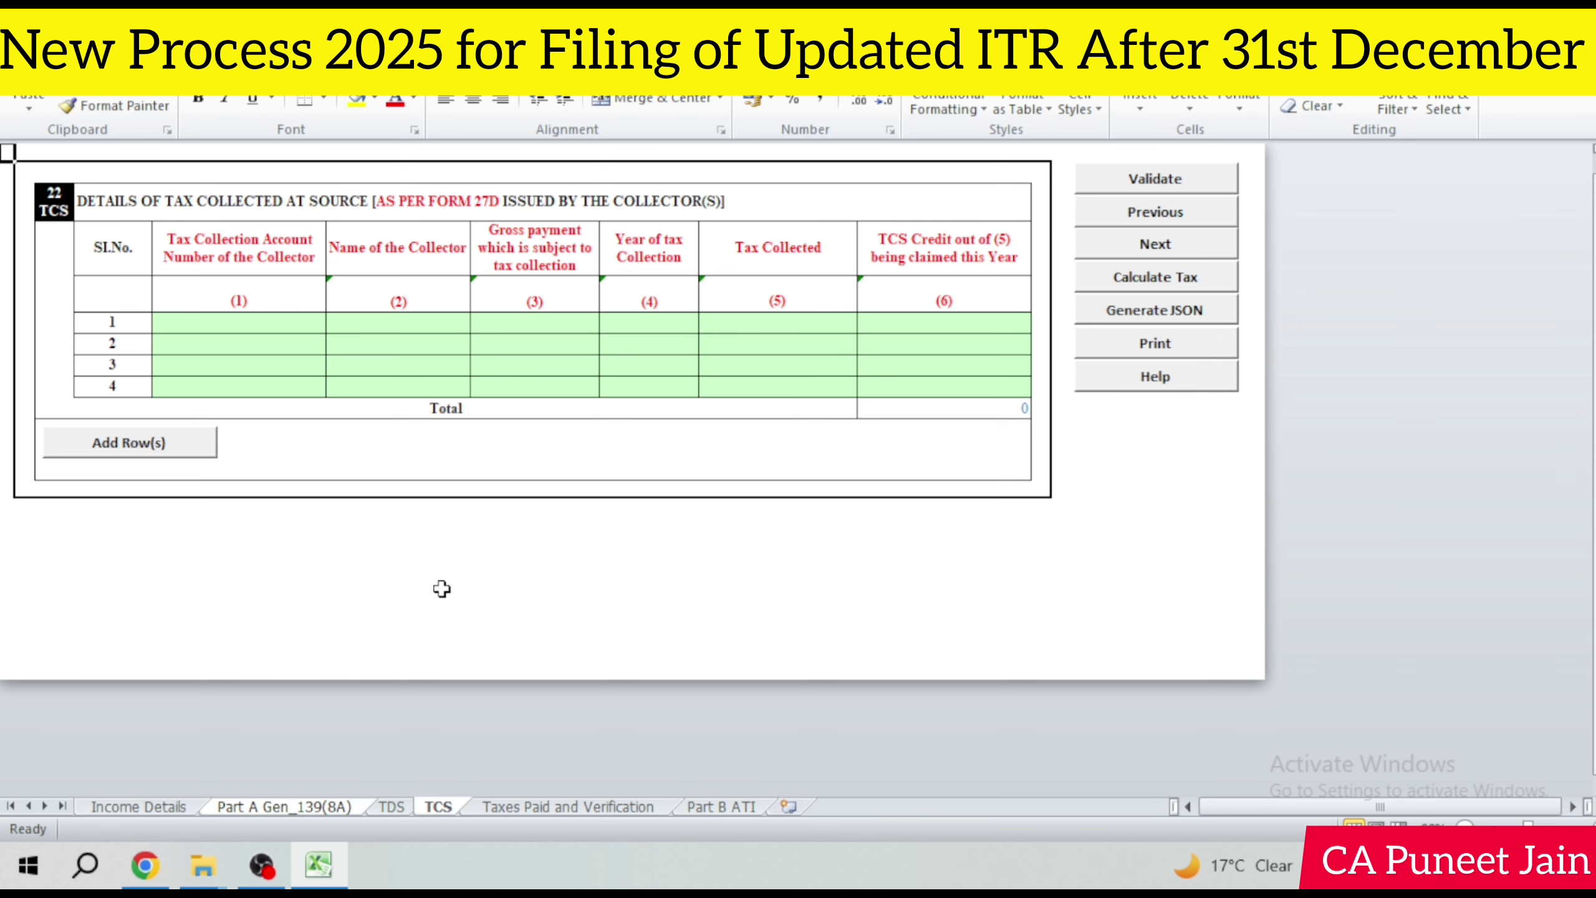
Step: Open the Taxes Paid and Verification sheet and examine the item 23 rows for advance tax, TCS and self assessment tax
click(553, 810)
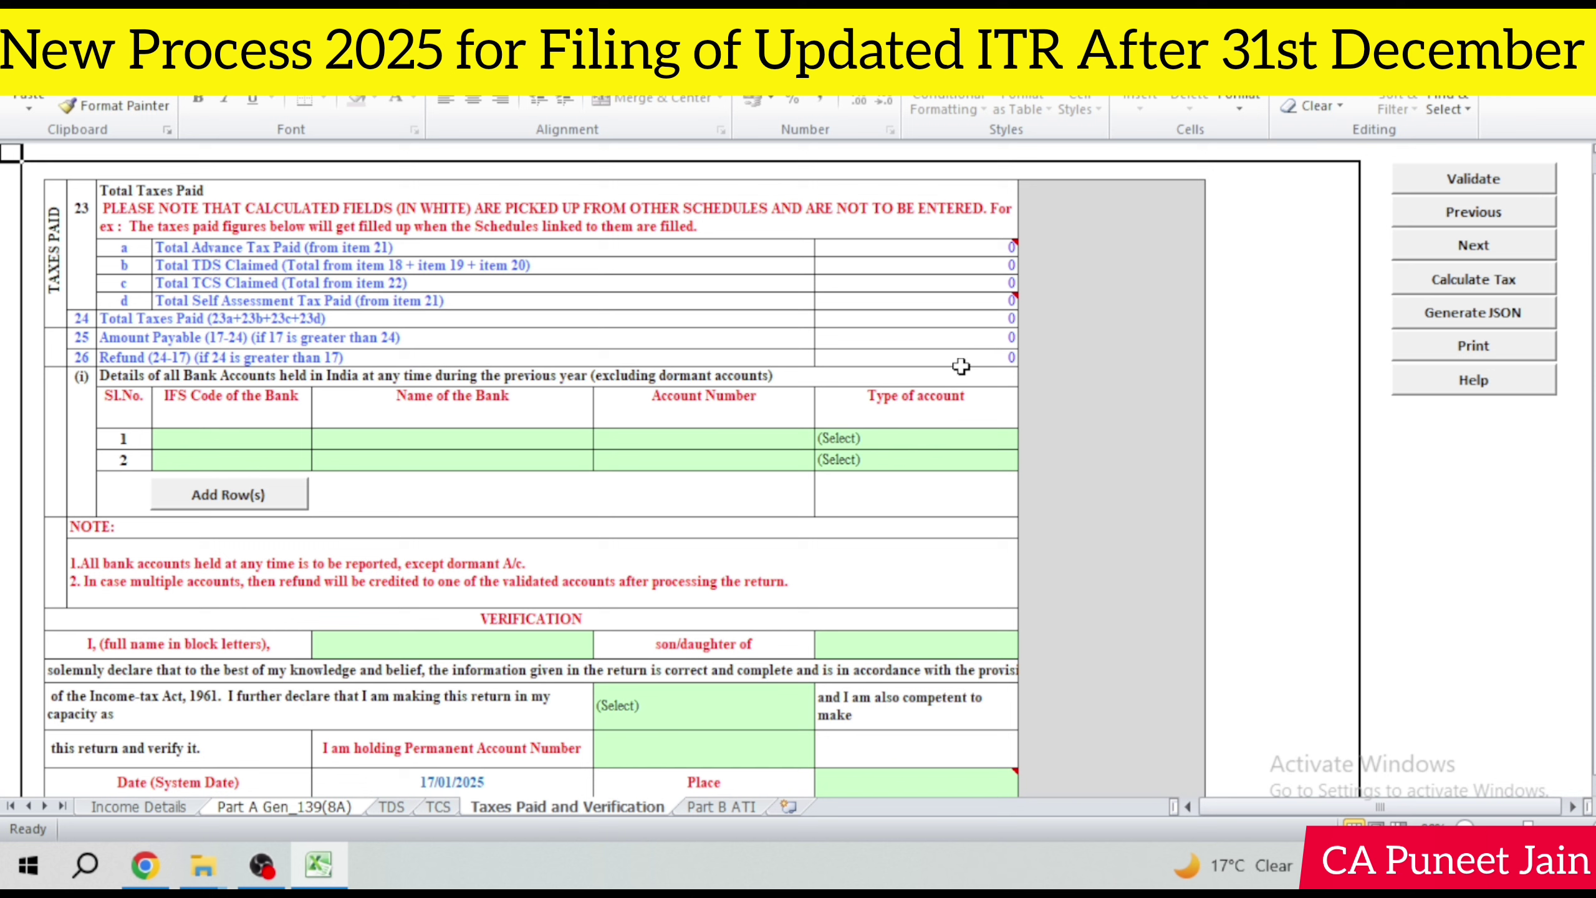
click(239, 252)
click(234, 282)
click(251, 302)
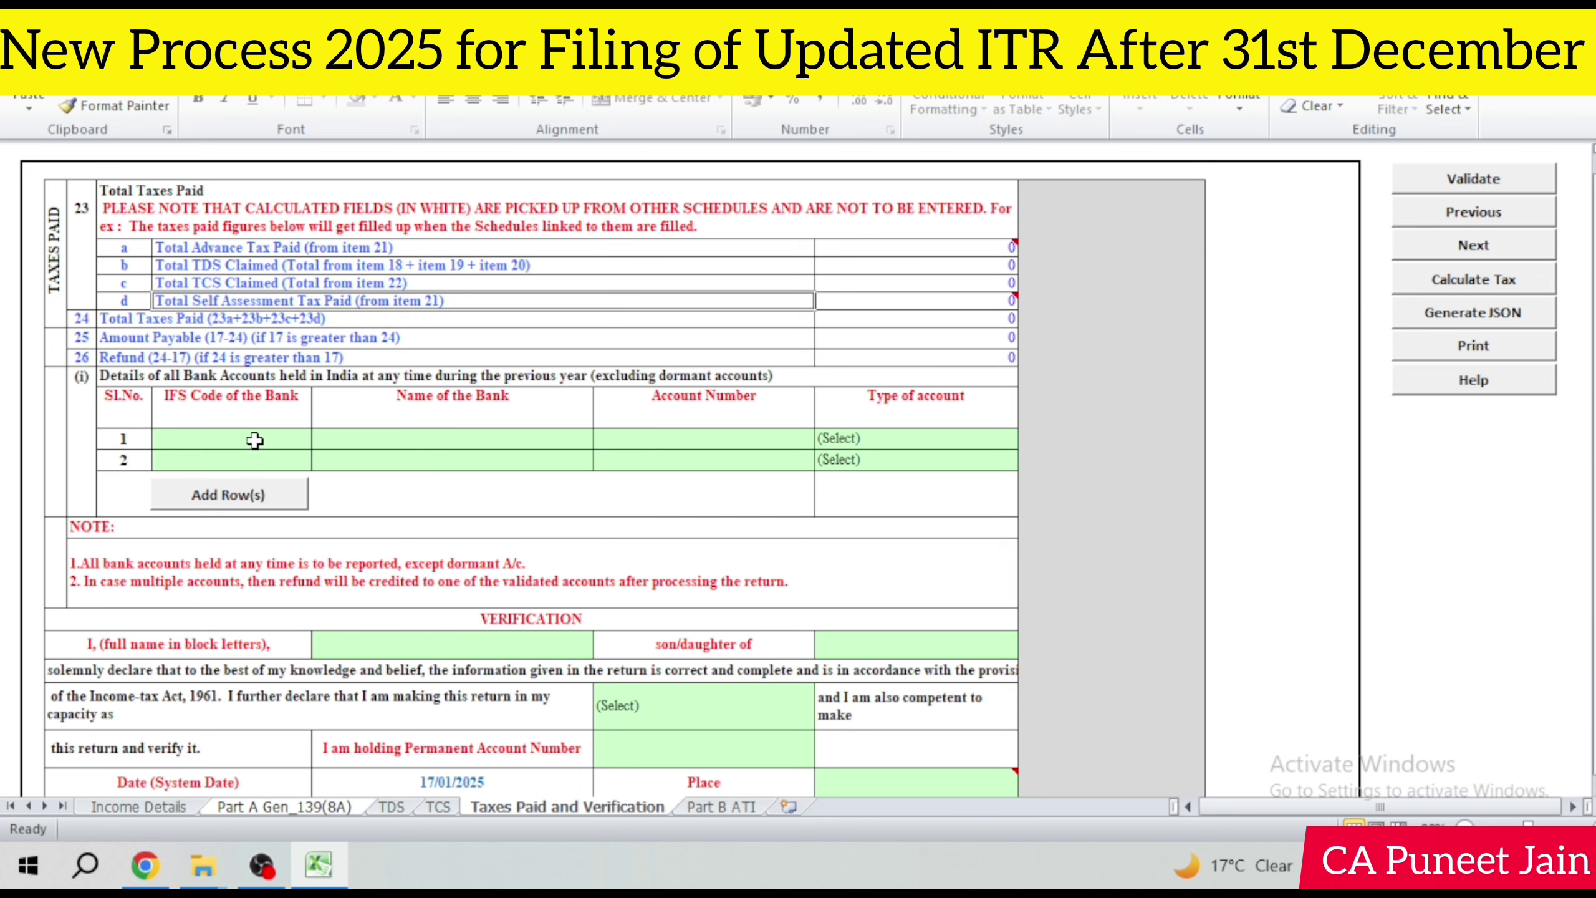
Step: In the verification section, set the capacity for making the return to Self and select the empty Place field
scroll(254, 440, down, 2)
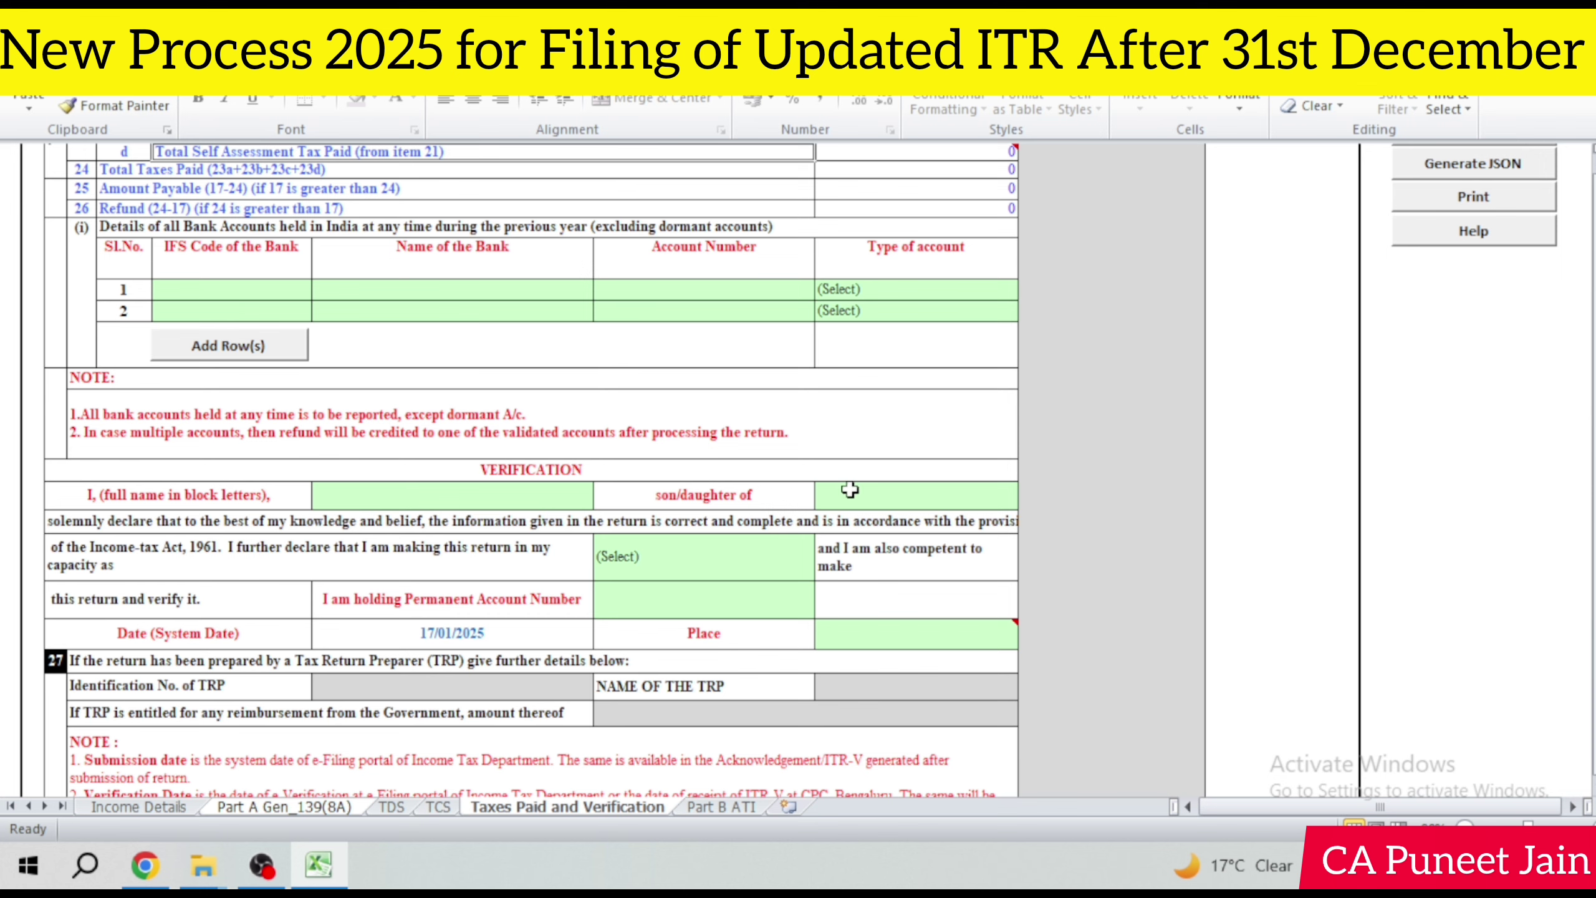
click(629, 556)
key(alt+Down)
click(652, 602)
scroll(786, 600, down, 1)
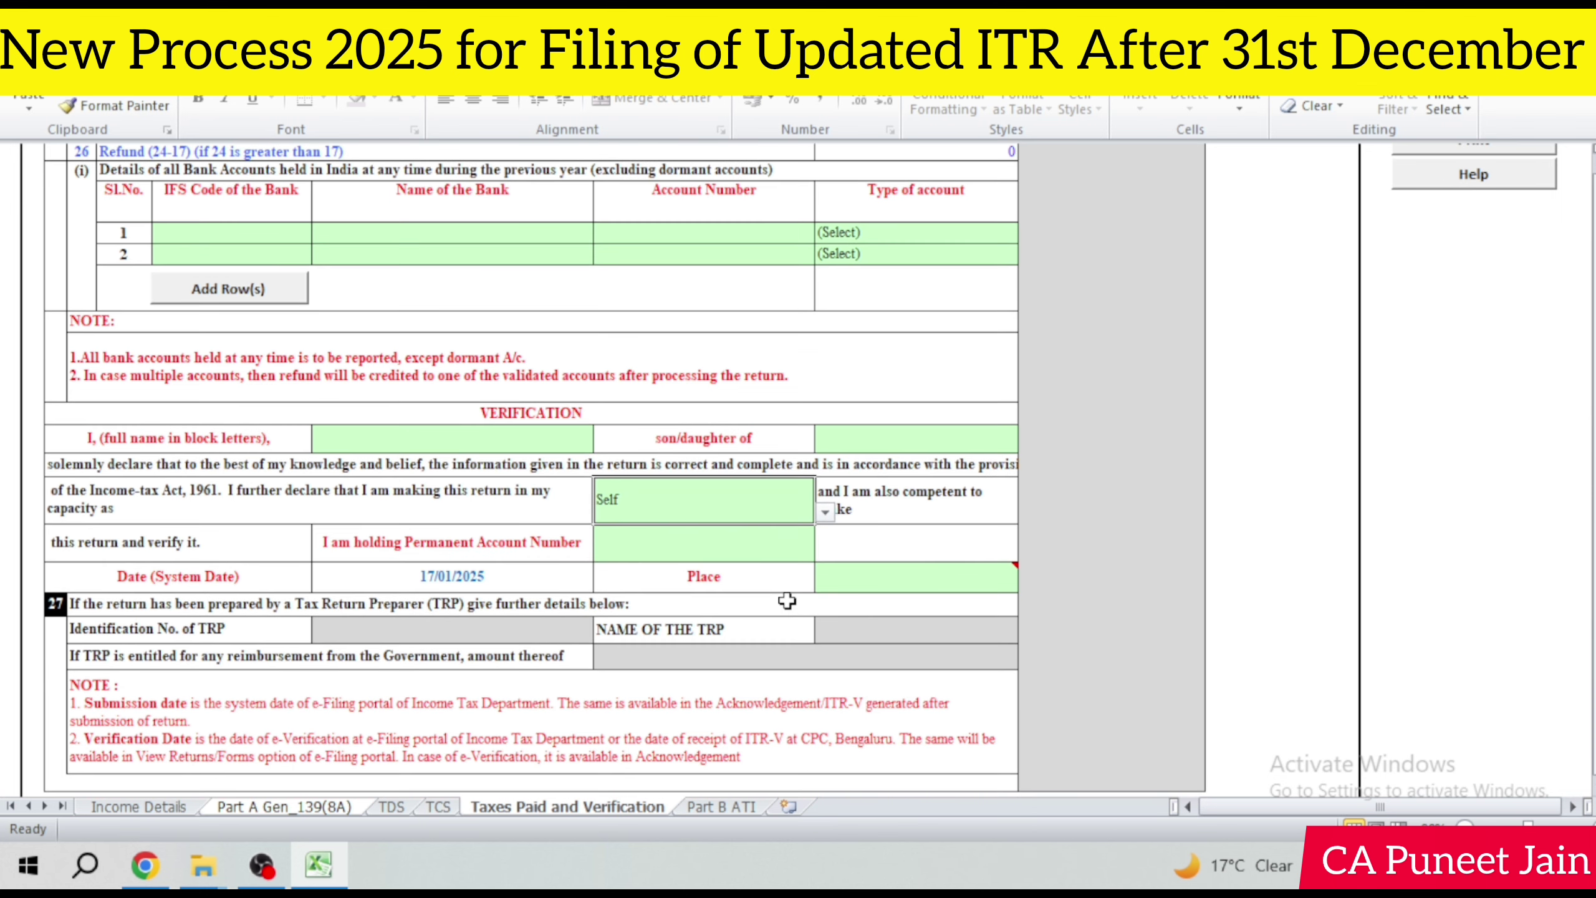
click(883, 575)
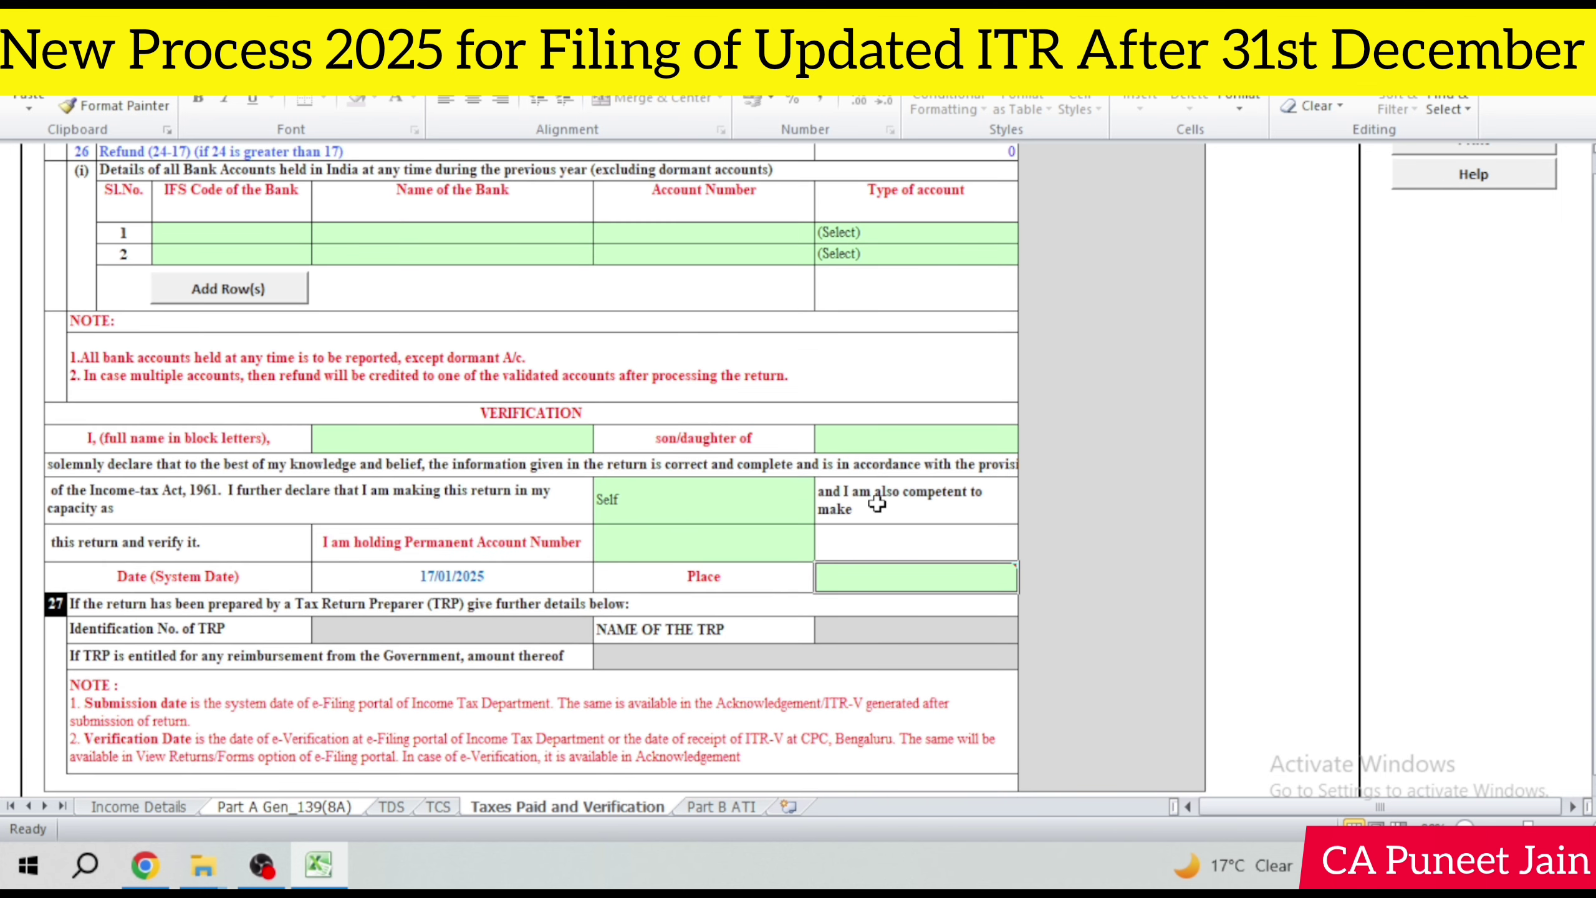
Step: Open the Part B ATI sheet and examine the heads of income under which additional income is returned
click(720, 807)
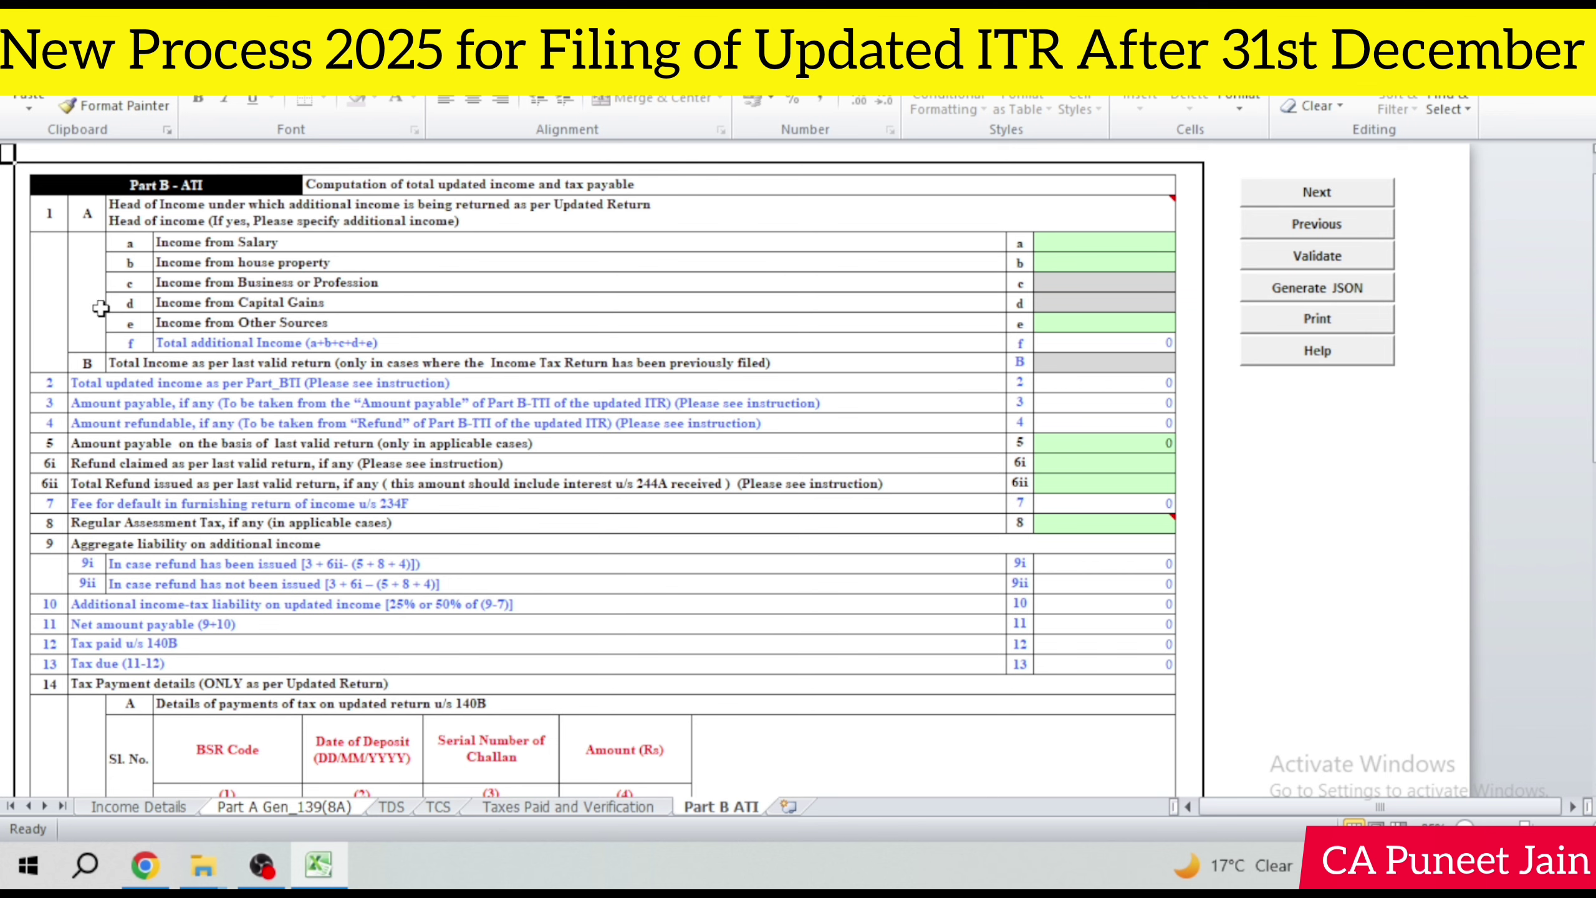
scroll(451, 290, down, 4)
scroll(468, 340, up, 4)
click(250, 296)
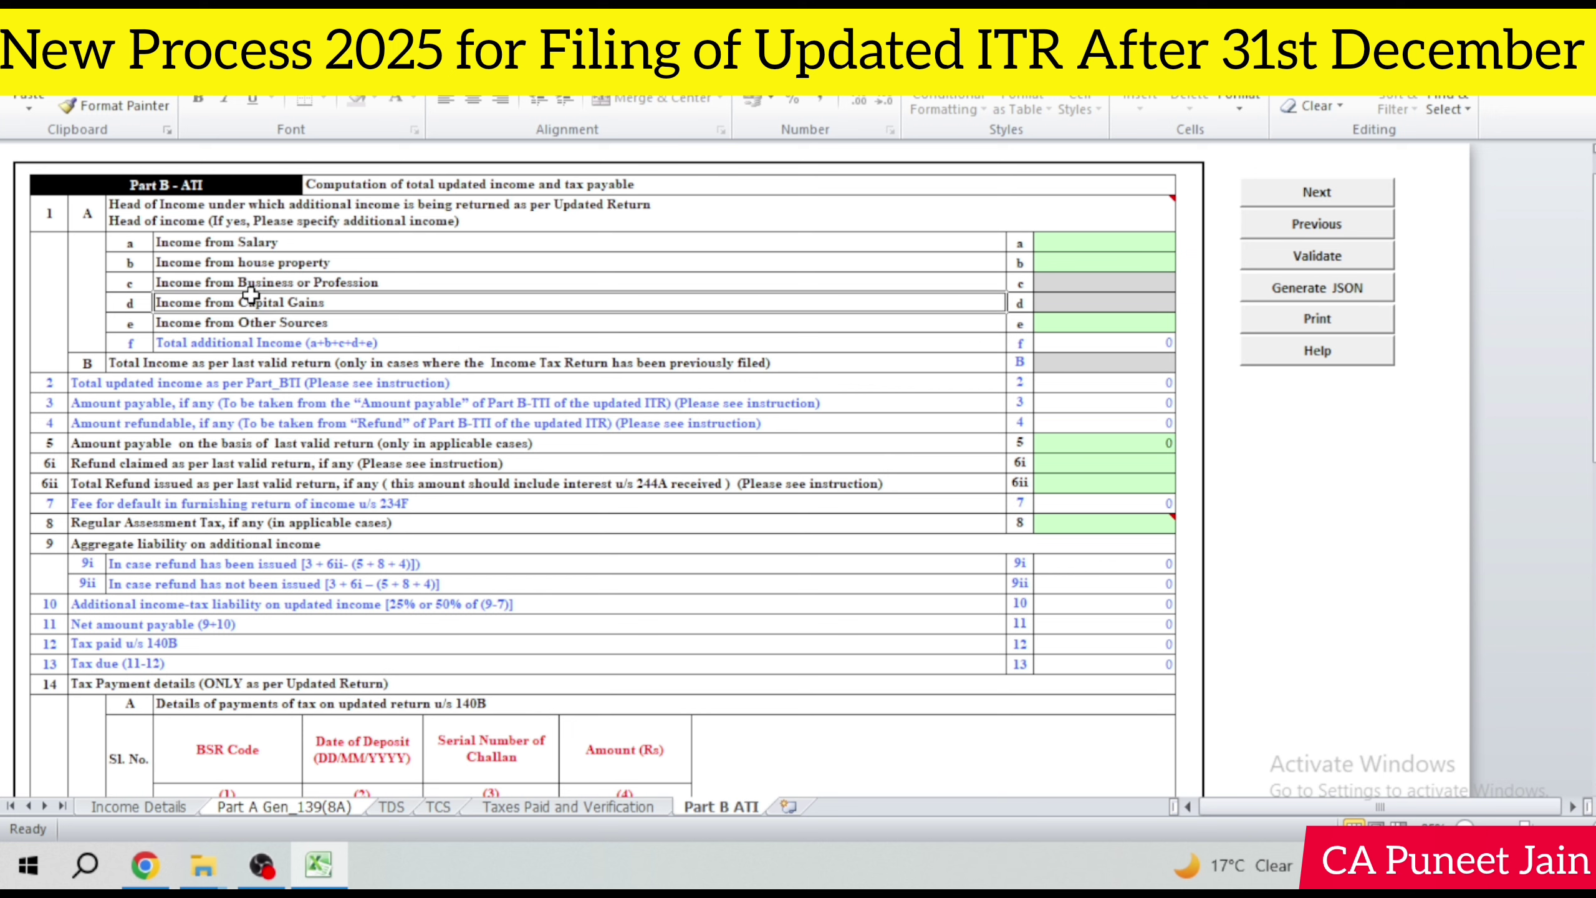
drag(255, 290, 255, 284)
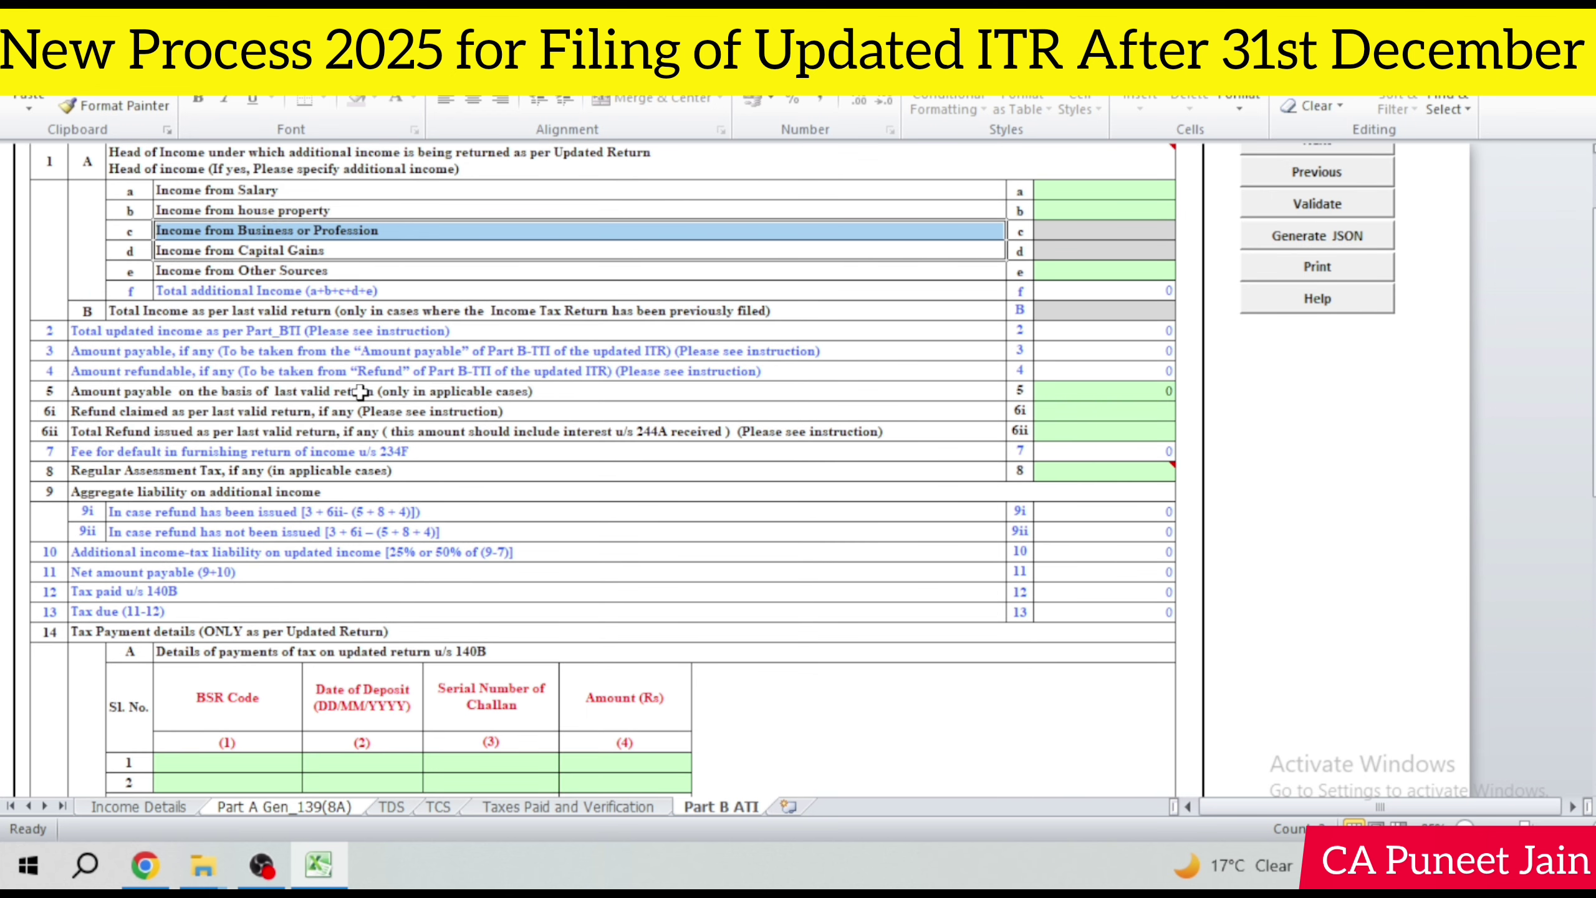
Step: Examine the Part B ATI rows for amount payable, refund claimed, refund issued and regular assessment tax
click(270, 393)
click(1087, 392)
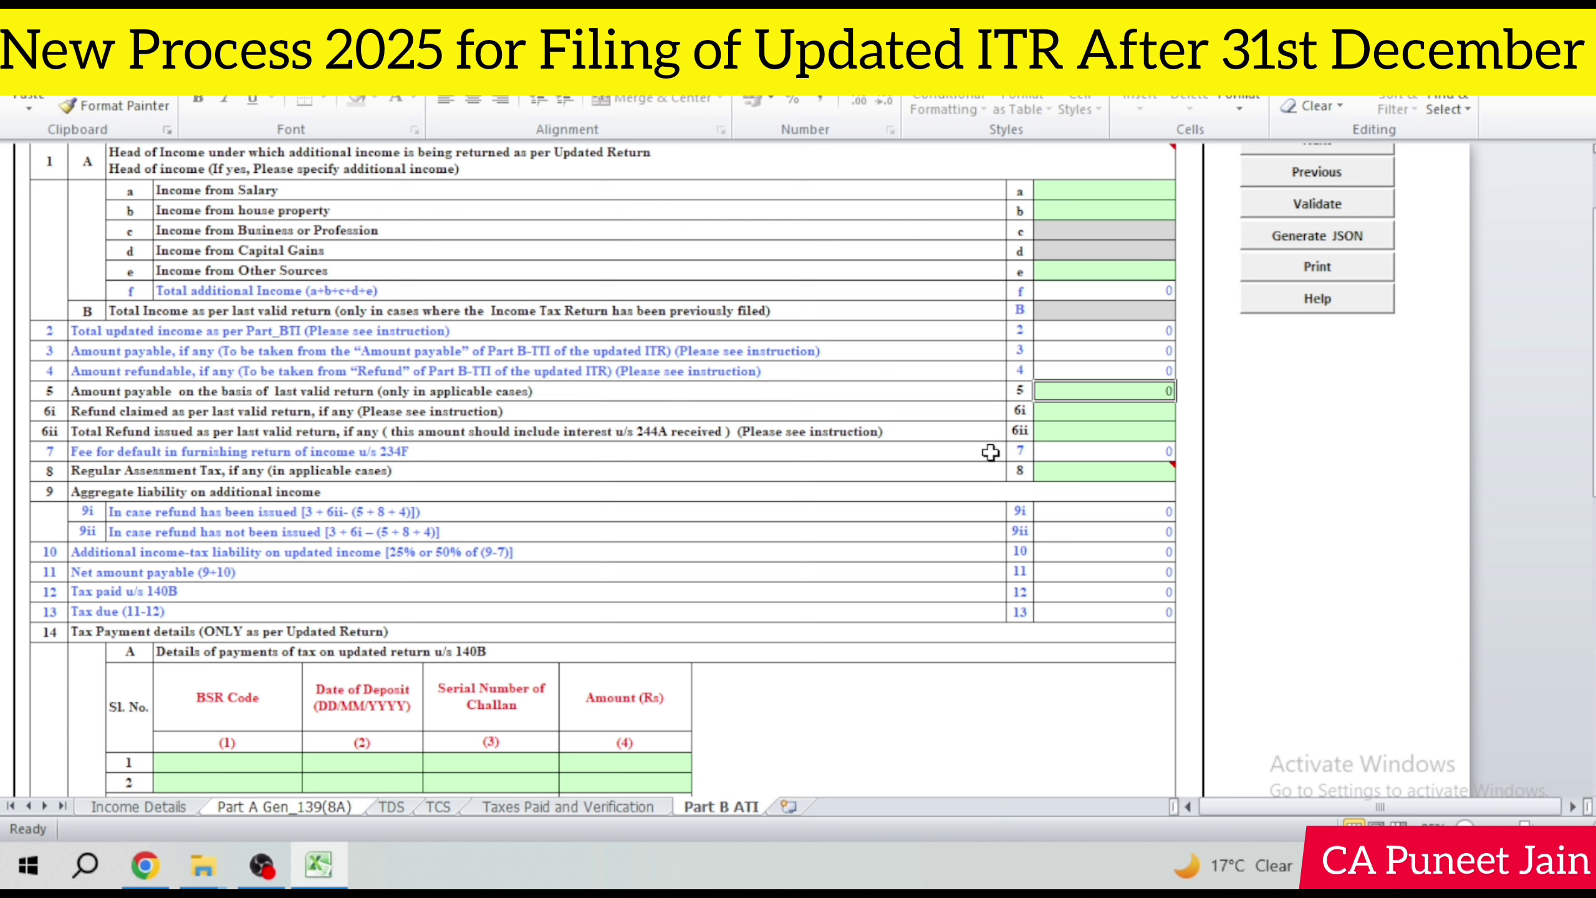
click(1072, 413)
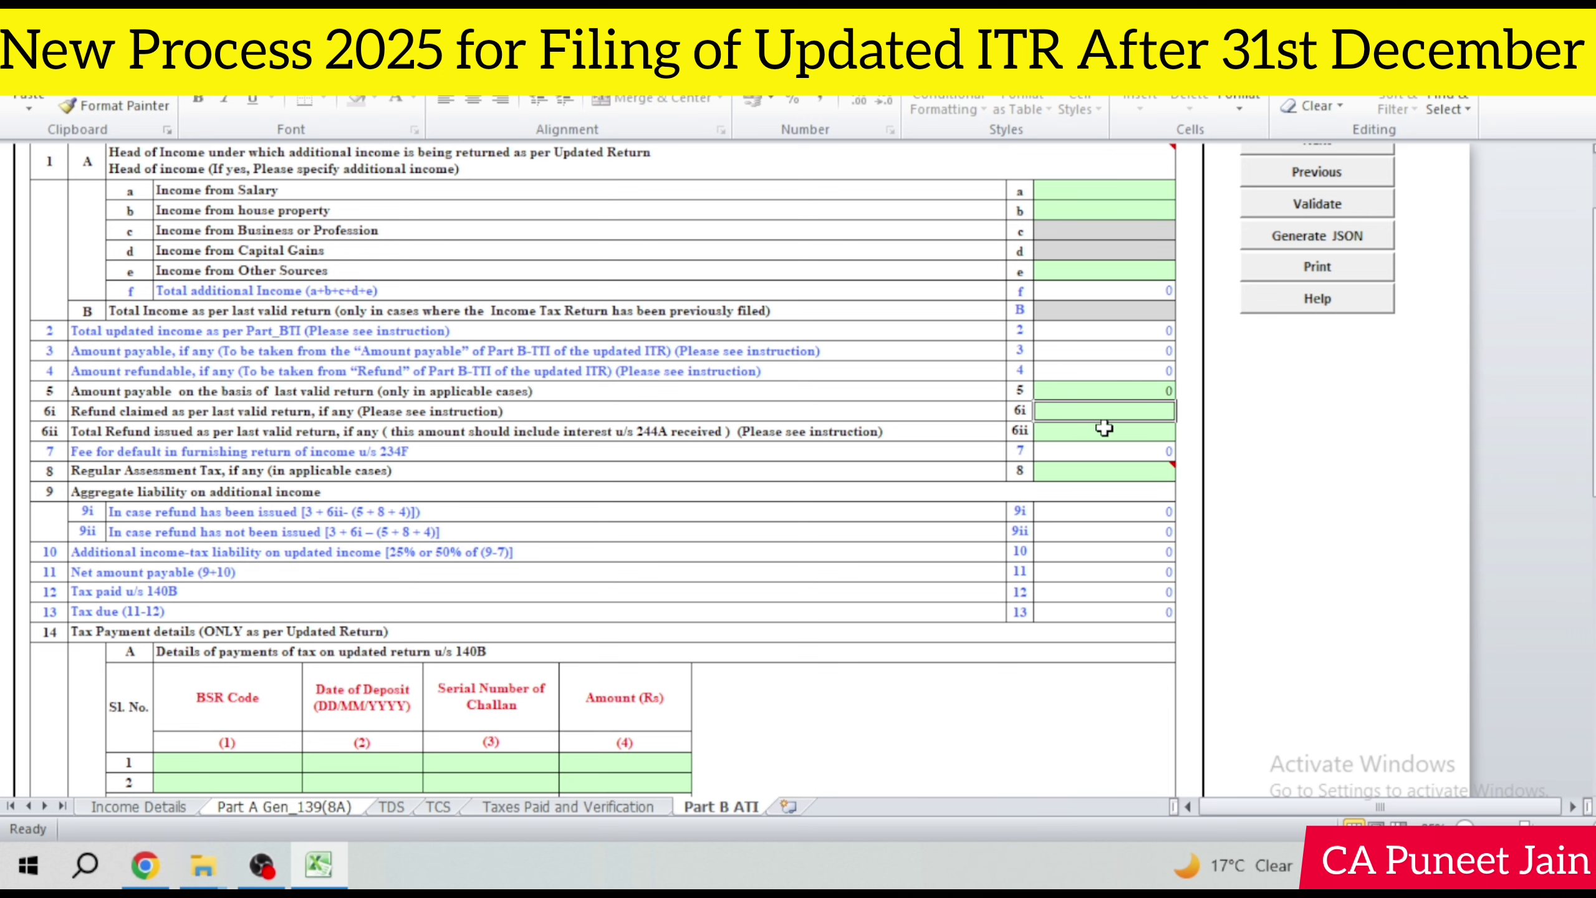
click(1091, 433)
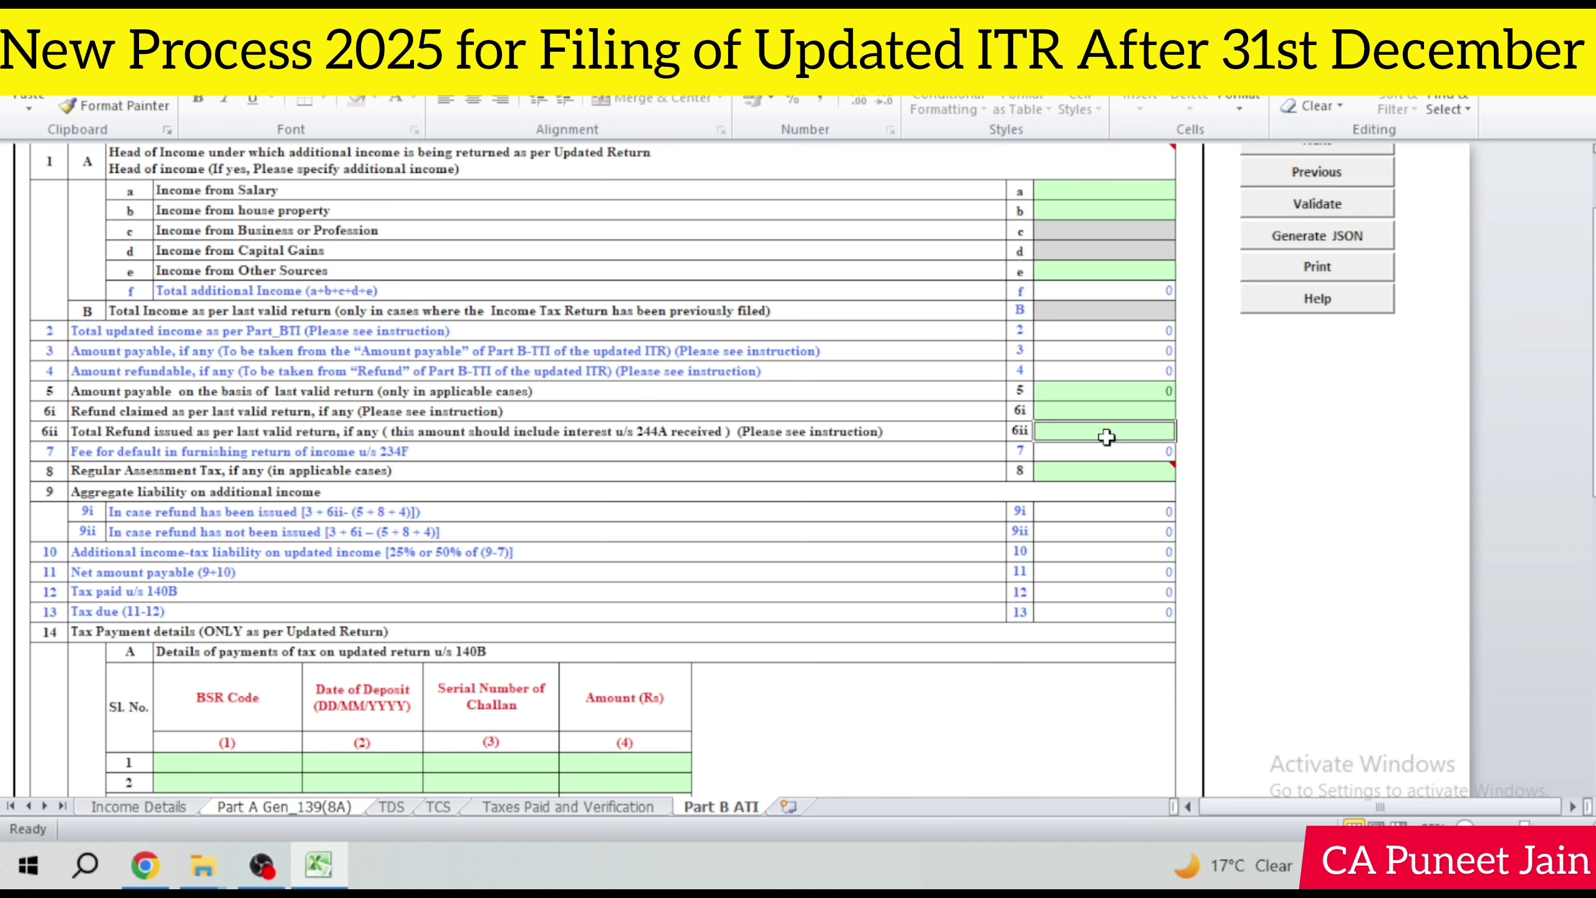
scroll(970, 499, down, 1)
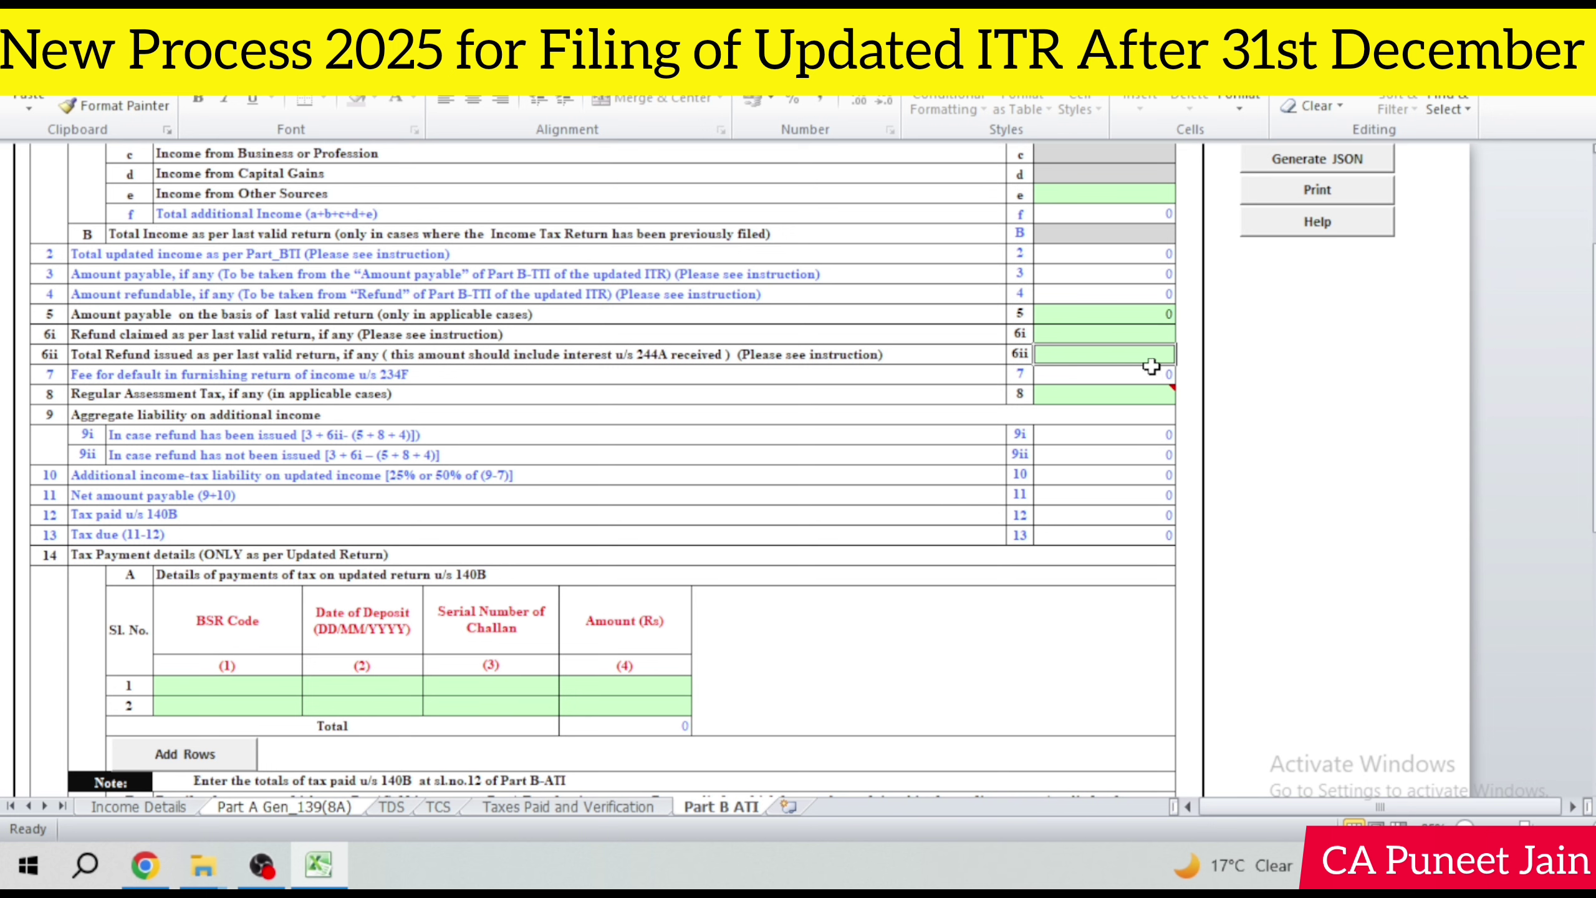
click(1124, 393)
scroll(934, 497, down, 1)
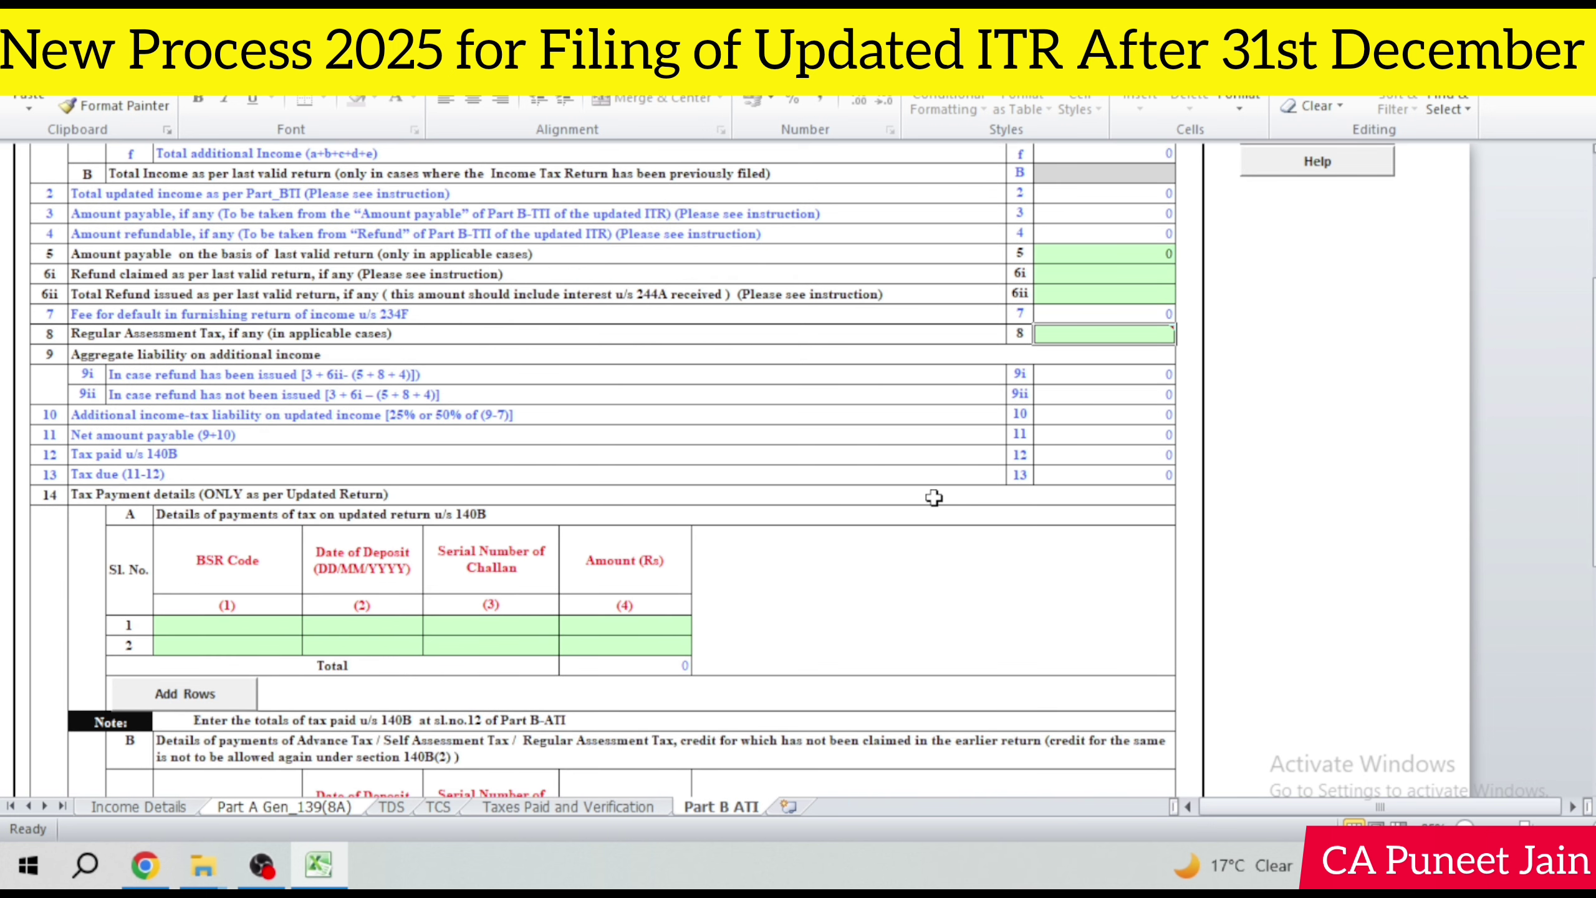
Step: Examine the Part B ATI tax payment details under section 140B, the unclaimed tax credits and the section 89 relief row
scroll(934, 497, down, 2)
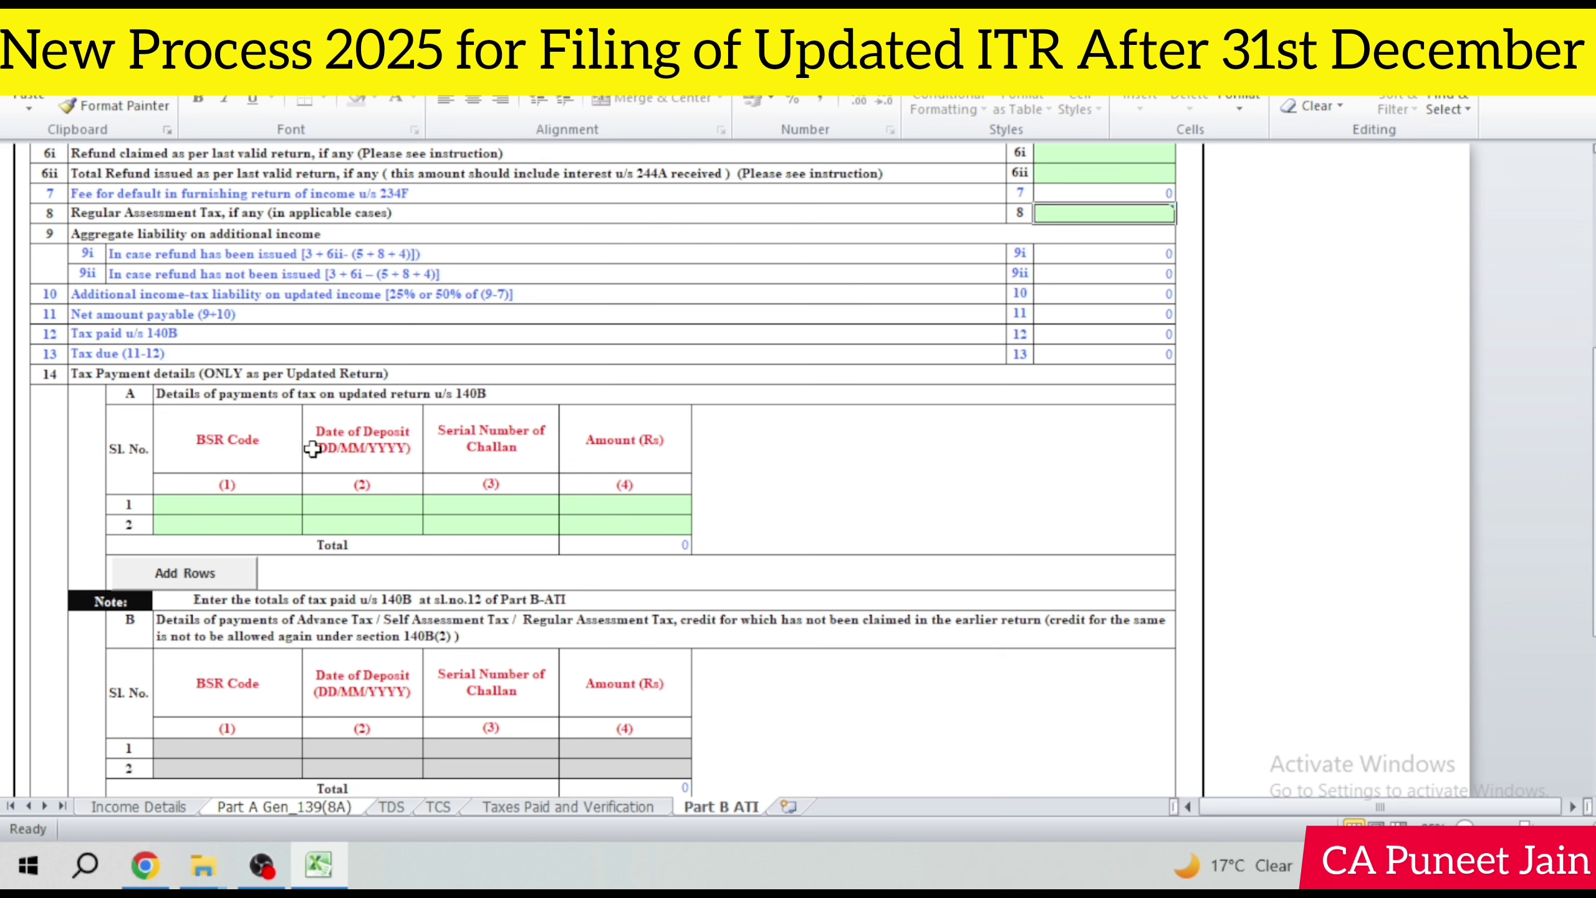
scroll(223, 497, down, 1)
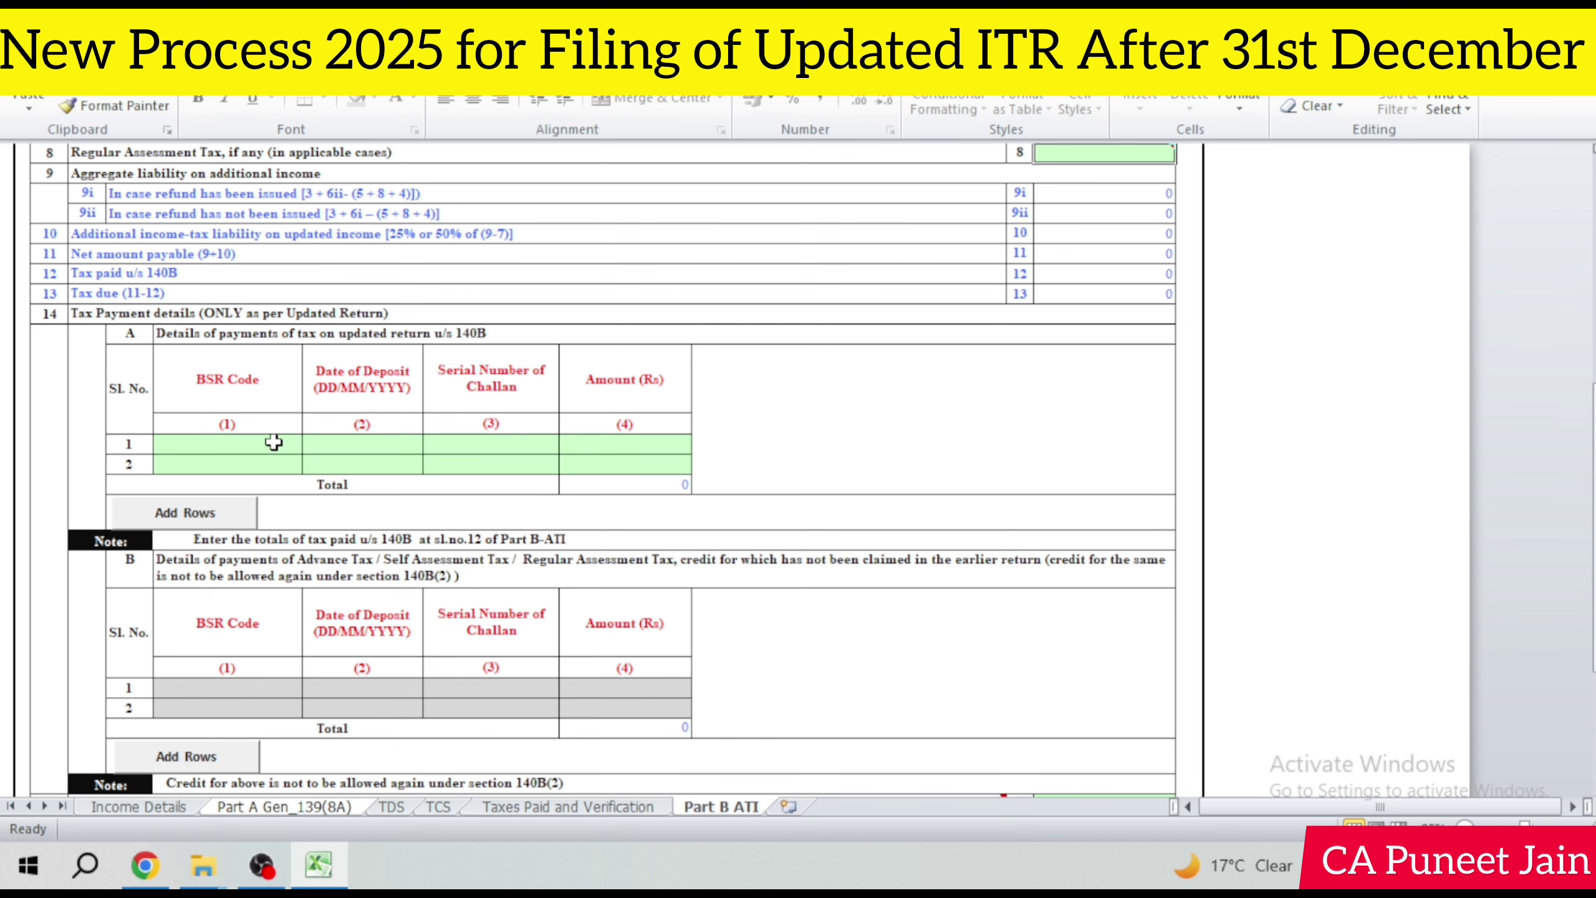
scroll(447, 434, down, 1)
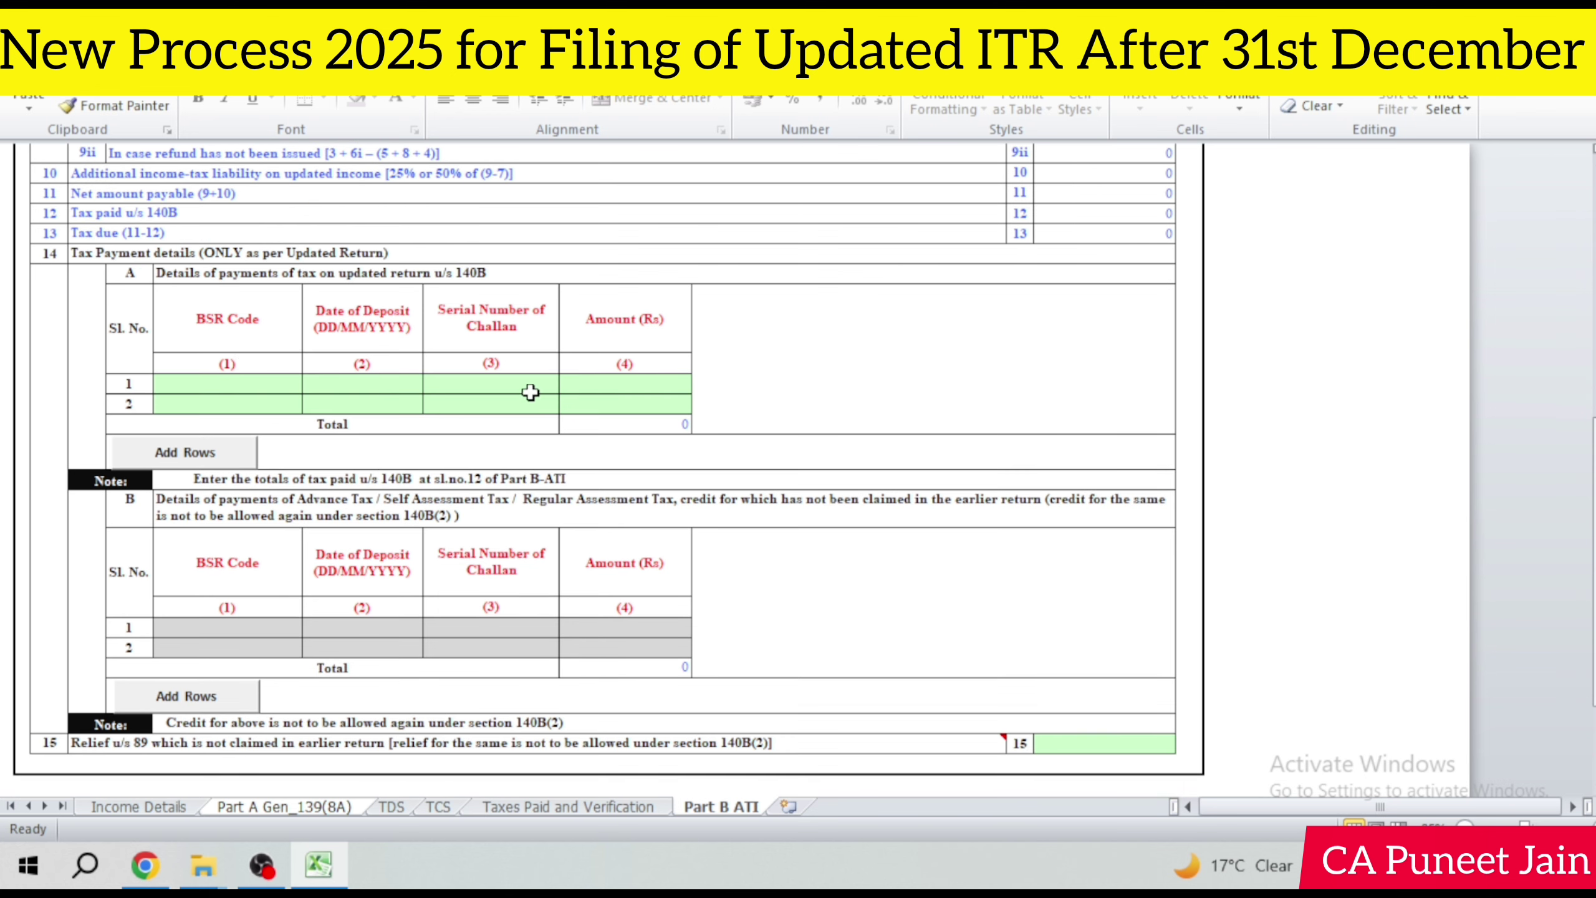
scroll(676, 396, down, 4)
scroll(786, 449, up, 11)
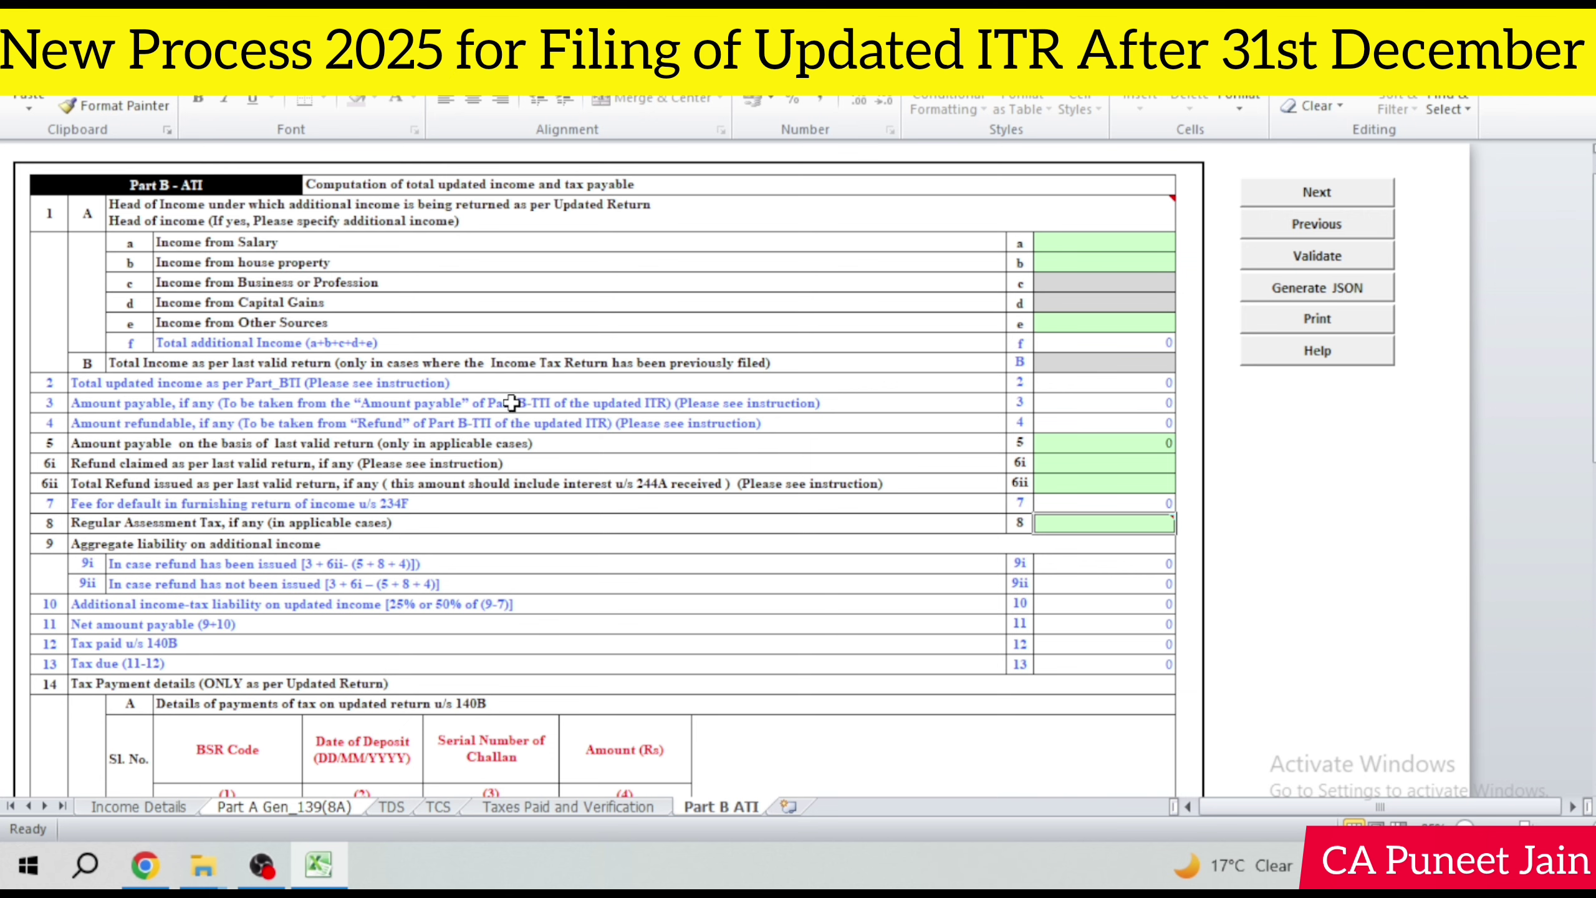
scroll(394, 434, down, 3)
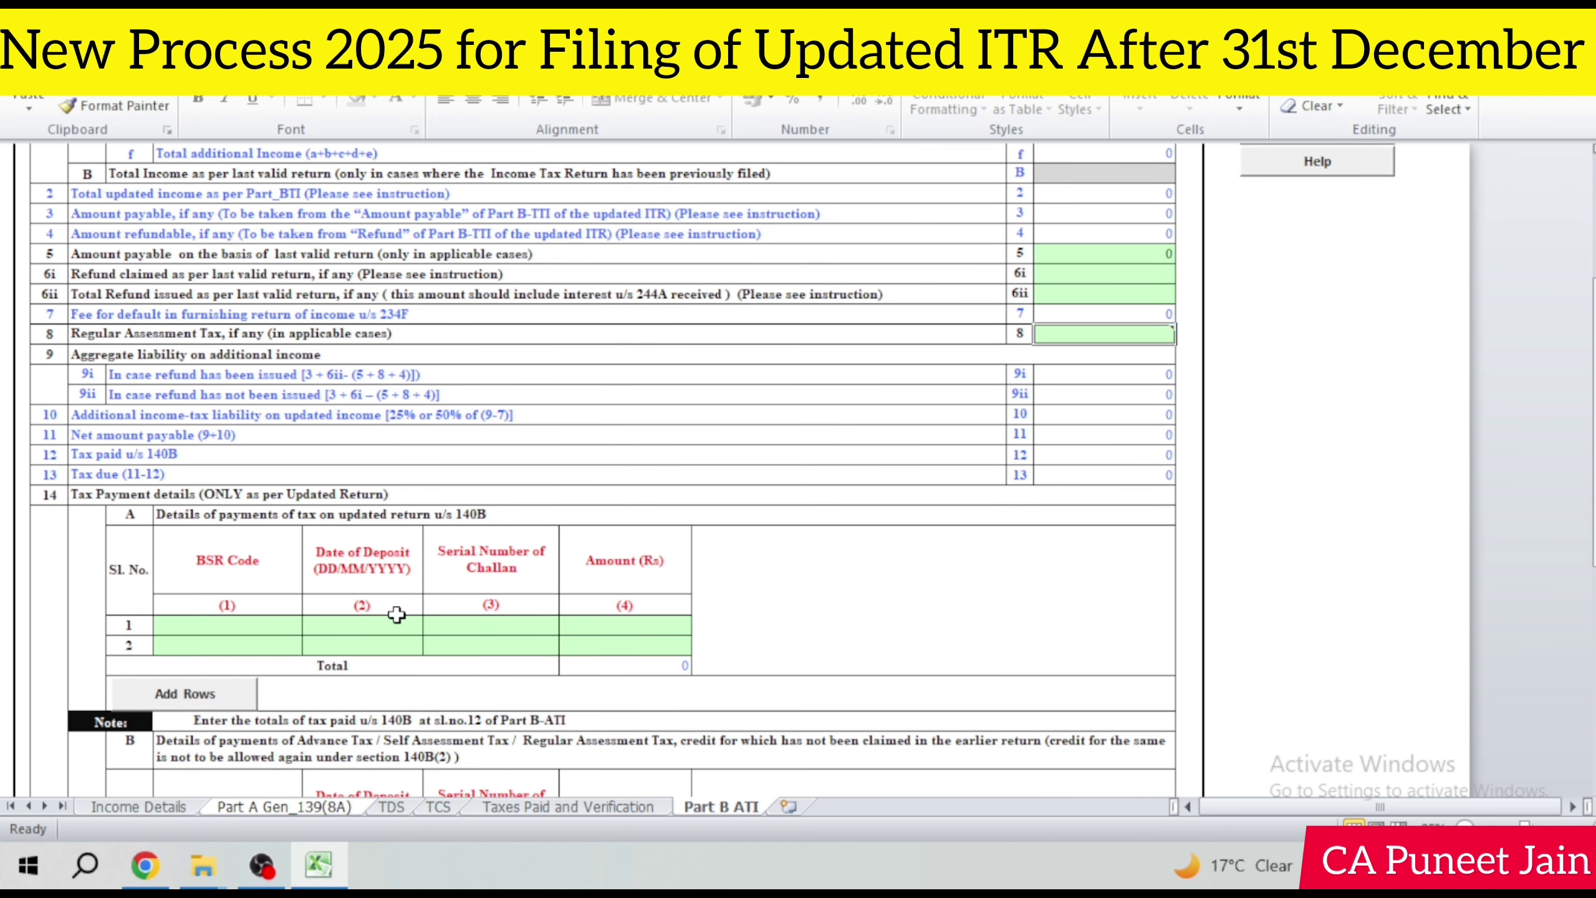
scroll(633, 628, up, 2)
scroll(1284, 219, up, 1)
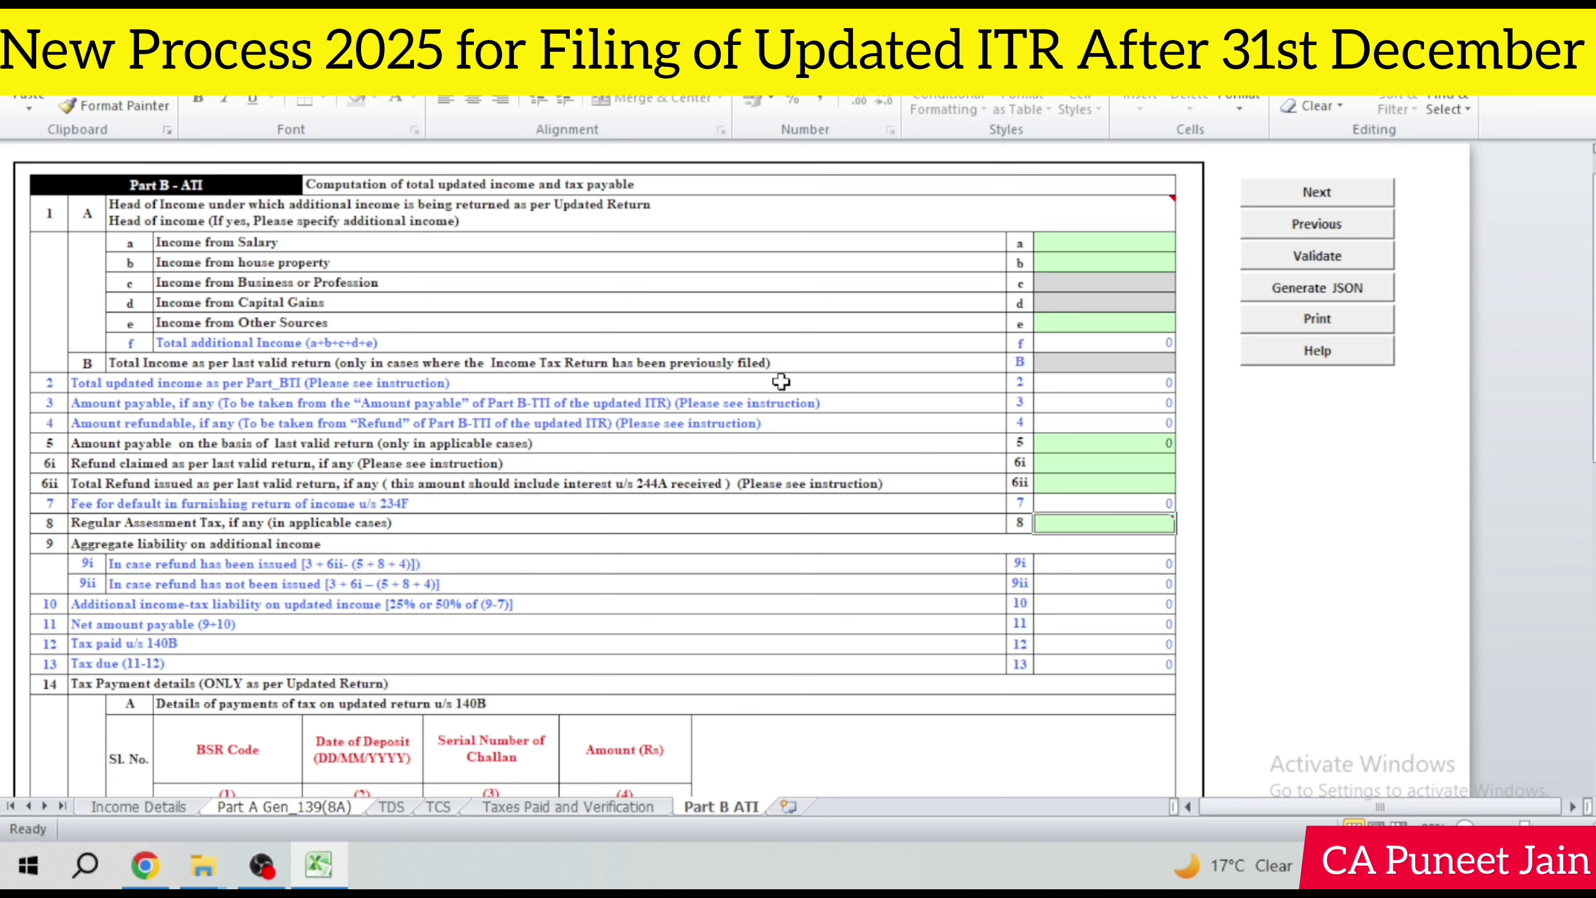
Step: Switch to Chrome and open the login page of the Income Tax e-Filing portal
click(158, 880)
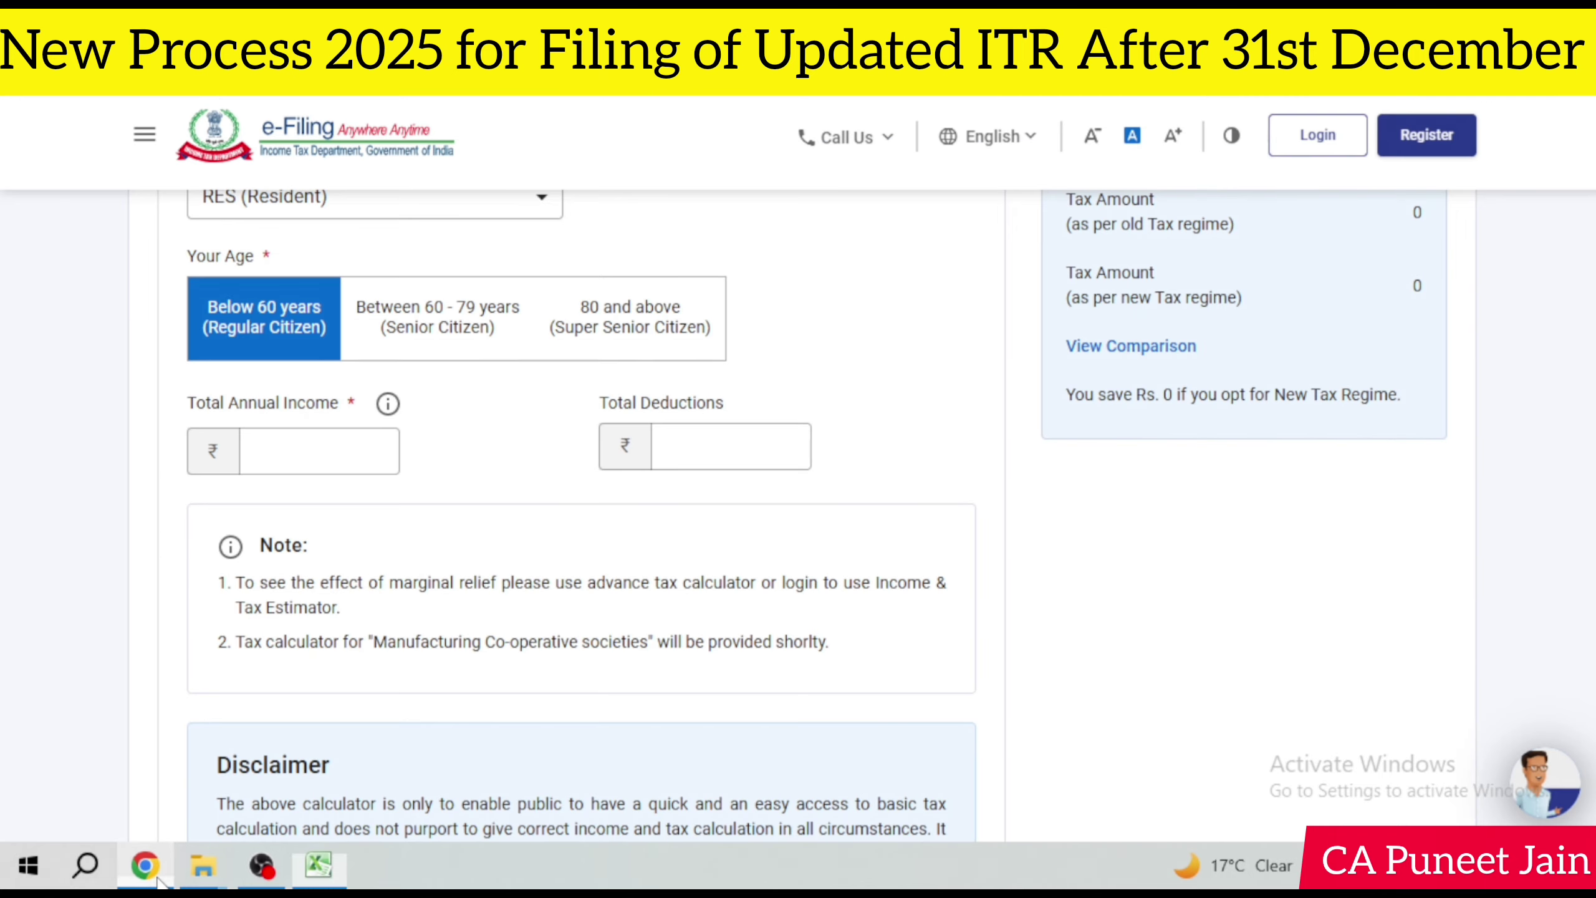
scroll(890, 314, up, 5)
click(1303, 140)
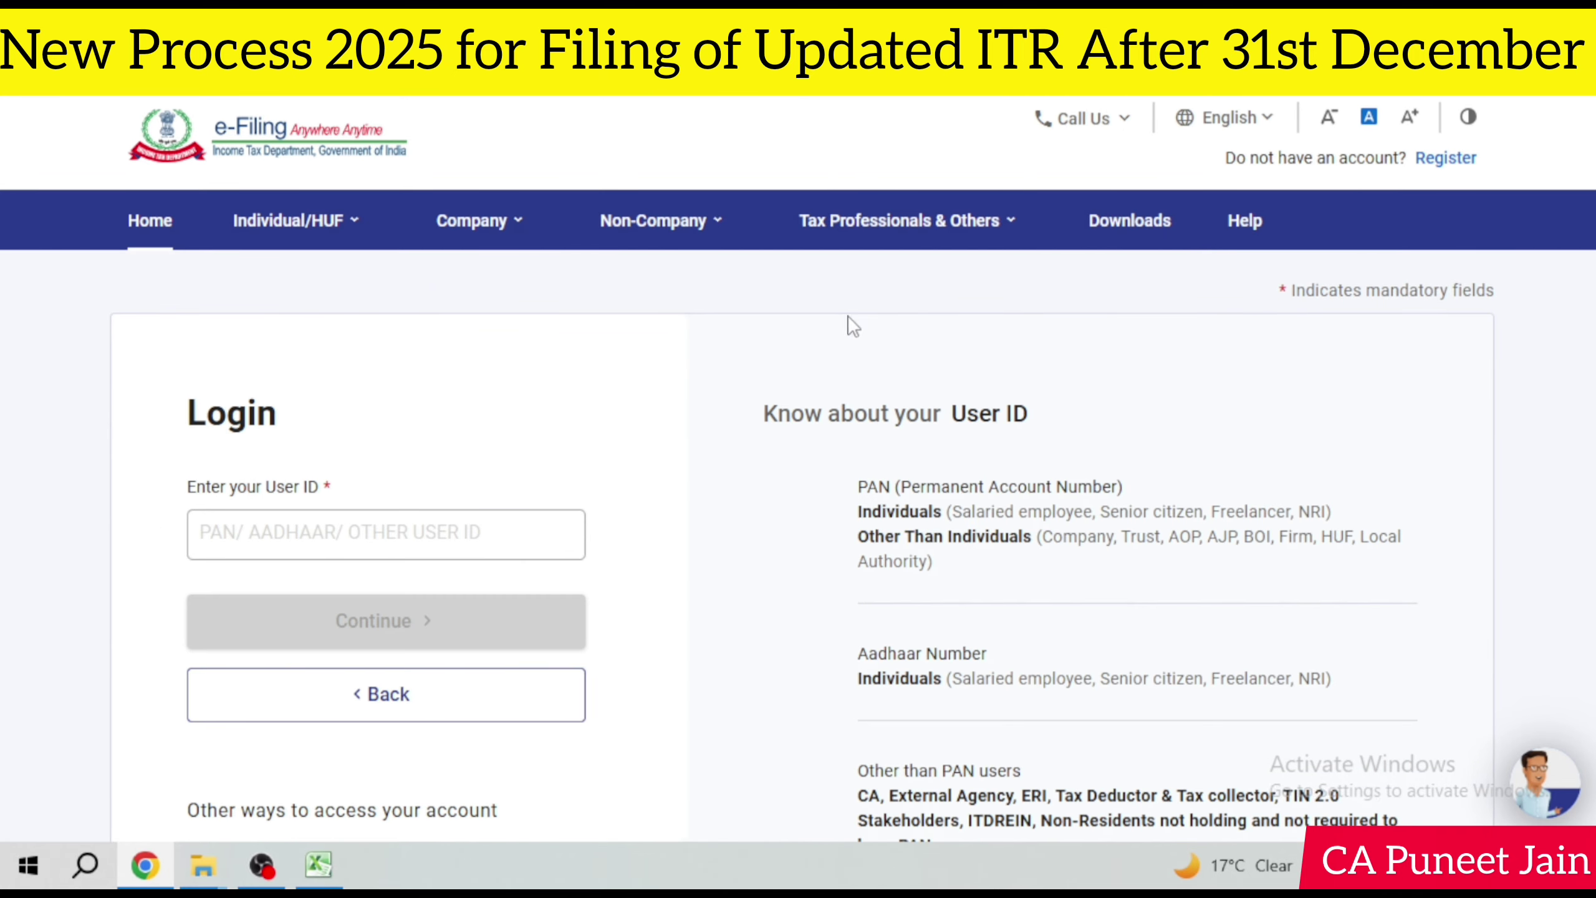